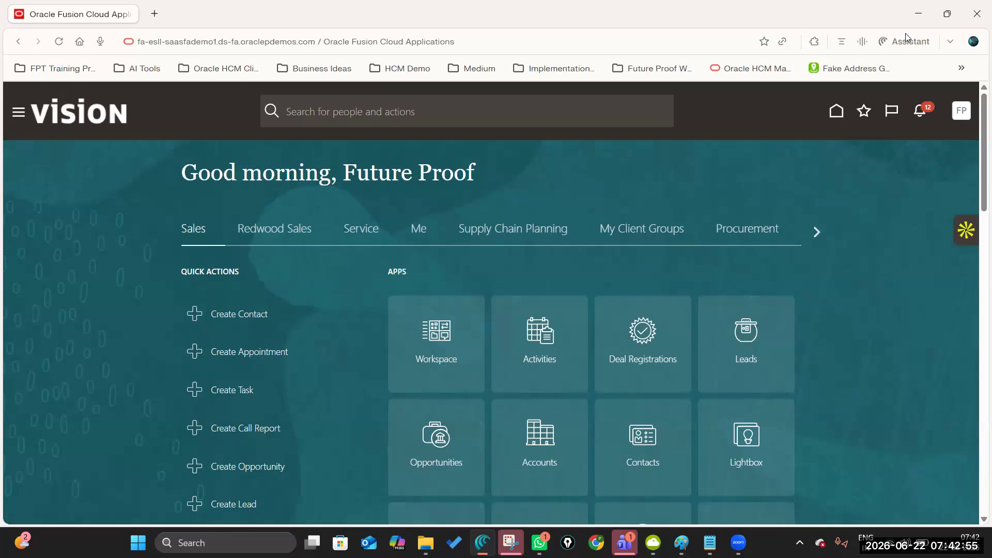
Open AI Agent Studio from the application's Tools group
click(330, 88)
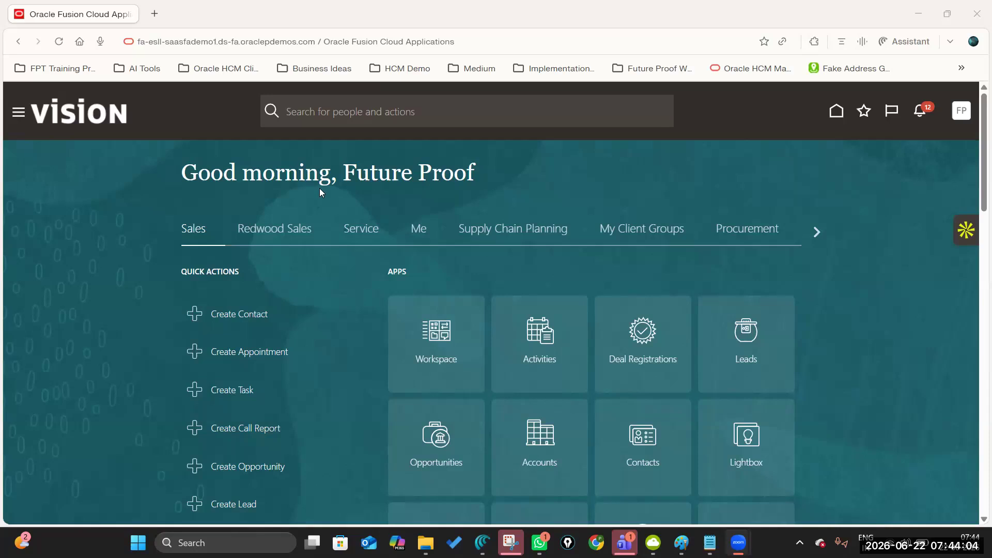
click(21, 118)
scroll(162, 315, down, 10)
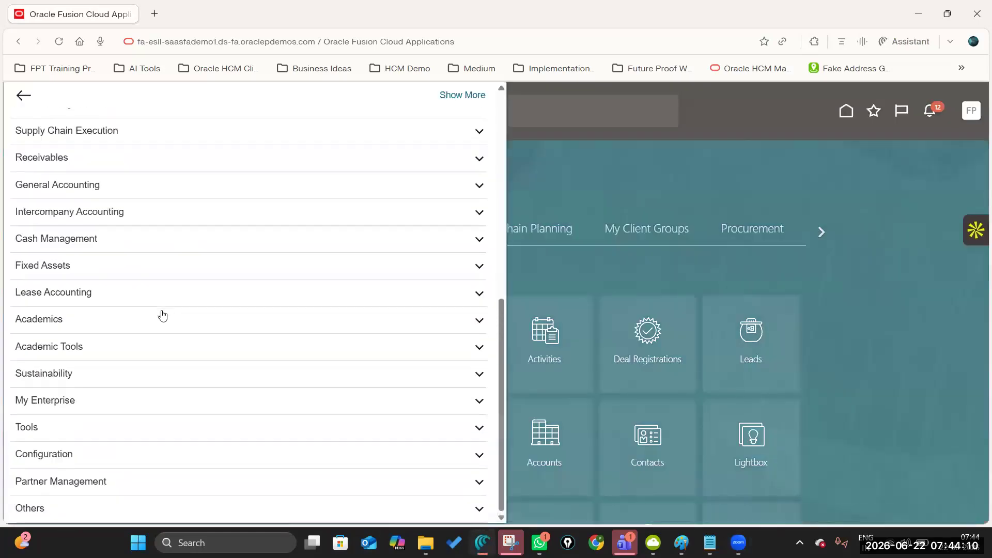
click(162, 426)
scroll(201, 398, down, 5)
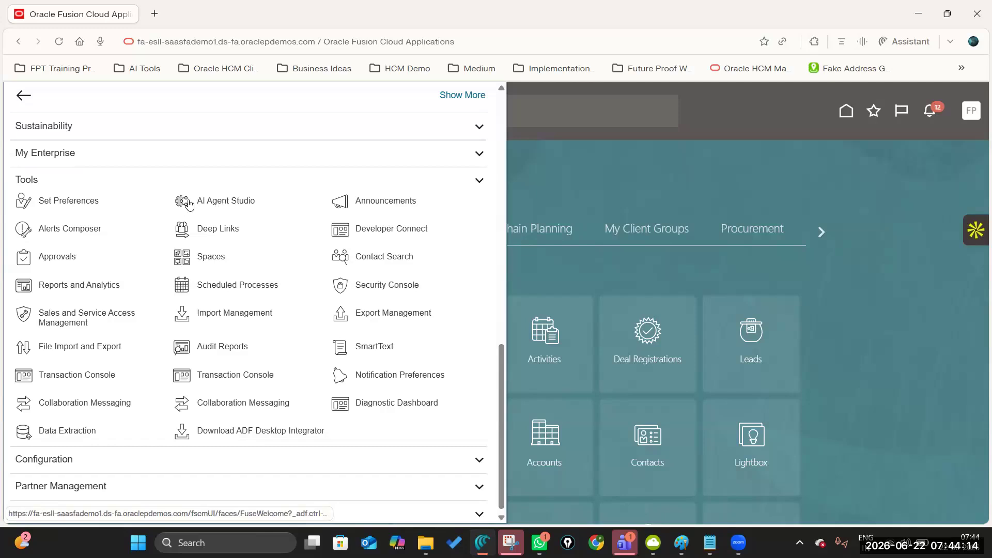
click(219, 201)
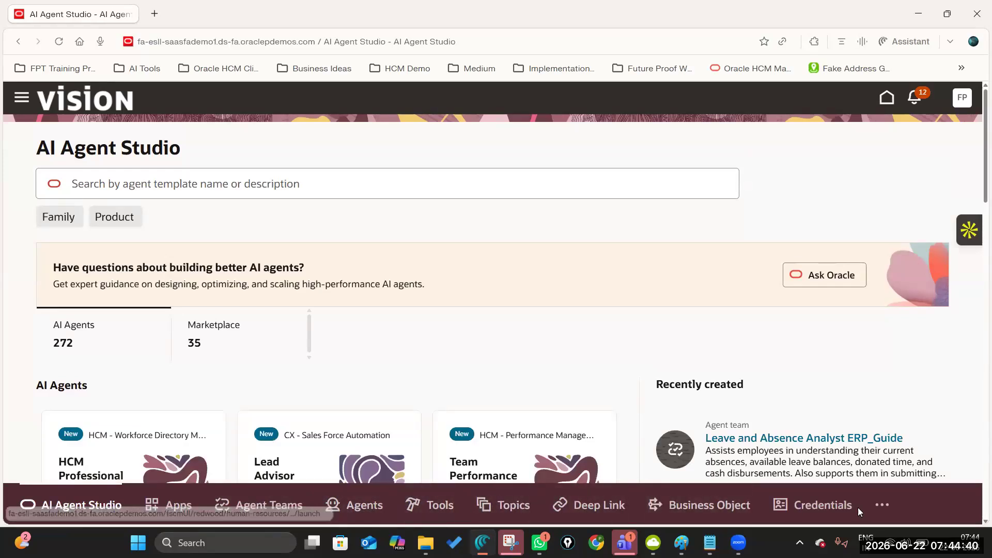
Look through the available AI agent templates and recently created agent teams in AI Agent Studio
scroll(310, 392, down, 1)
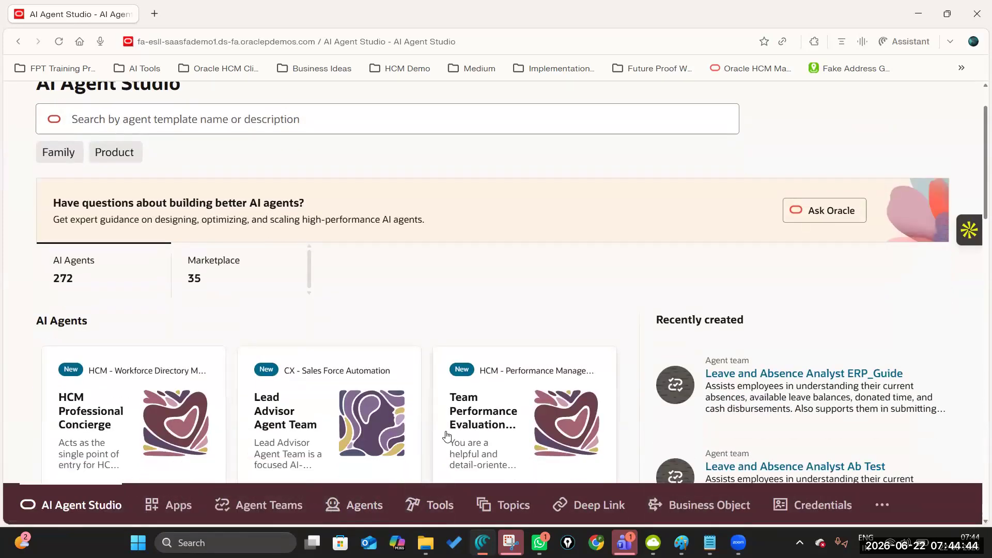
scroll(452, 418, down, 2)
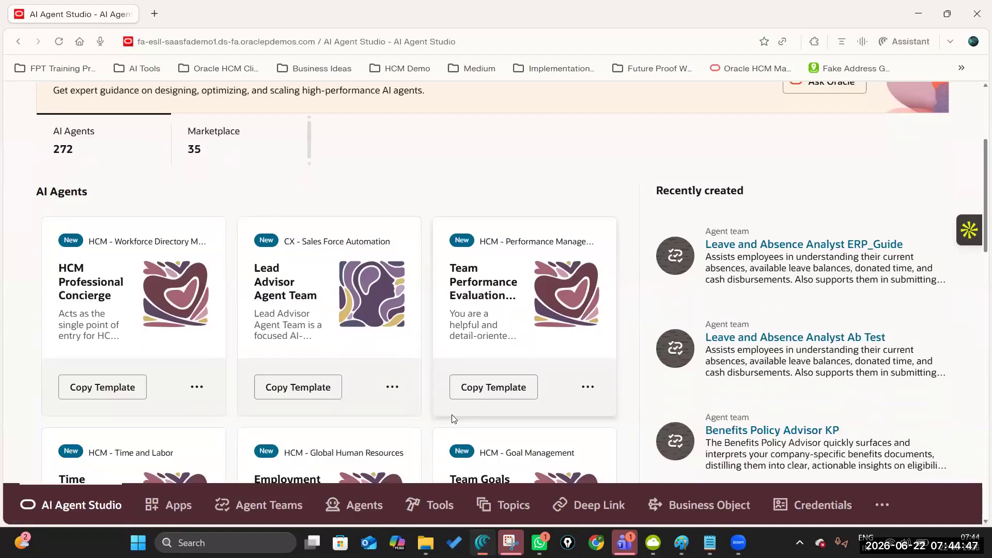
scroll(453, 419, down, 2)
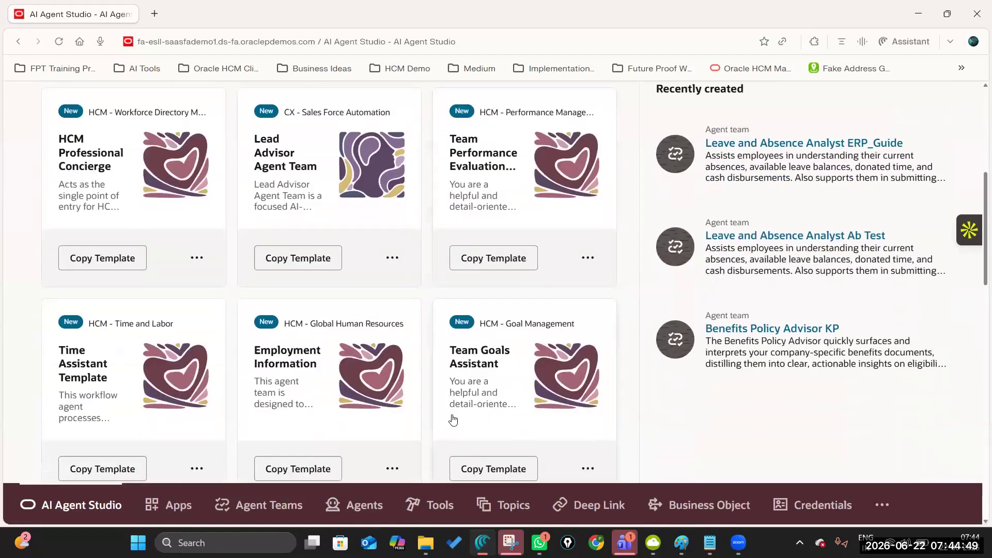
scroll(453, 420, down, 2)
scroll(453, 418, down, 3)
scroll(452, 414, up, 7)
scroll(408, 241, up, 3)
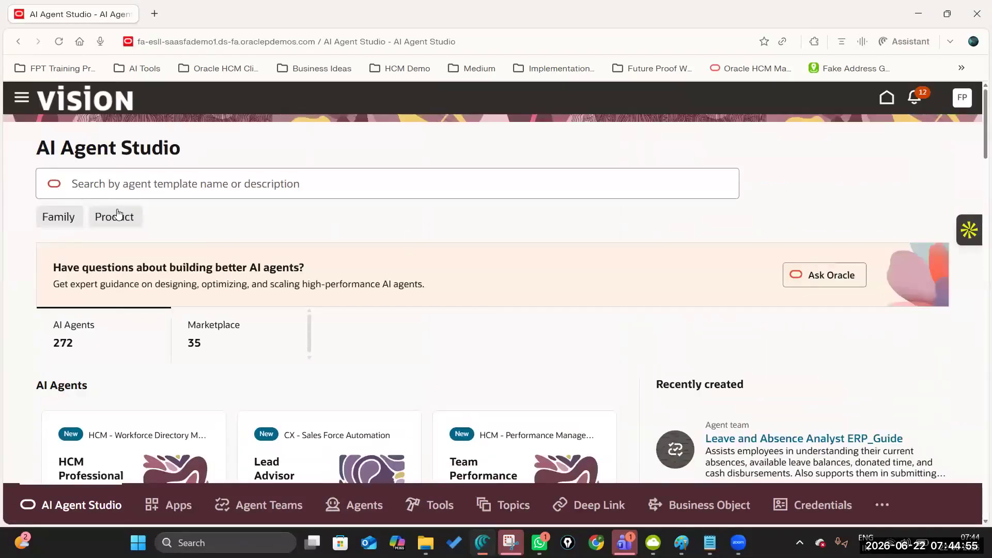
Filter the AI agent templates by the product Global Payroll and look through the matching templates
click(114, 216)
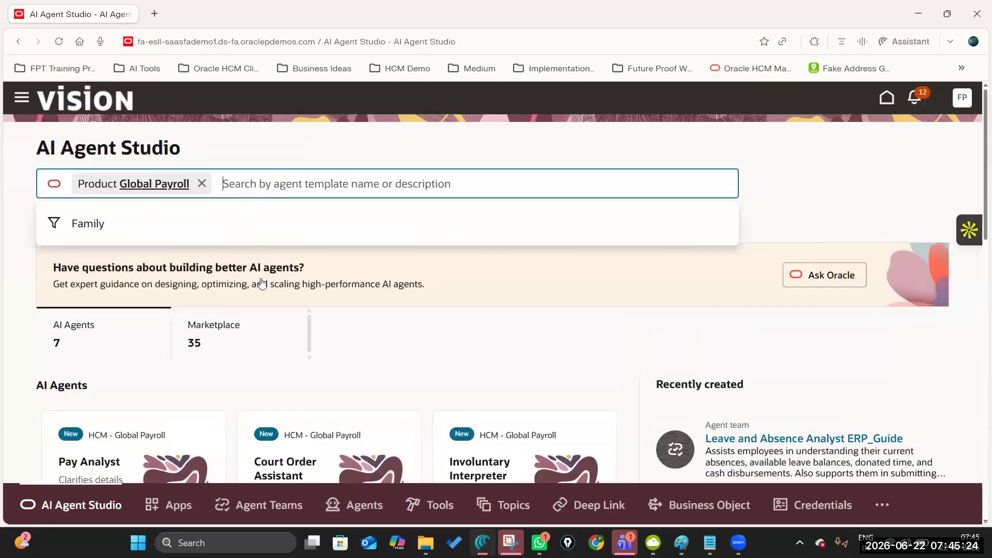
scroll(262, 282, down, 1)
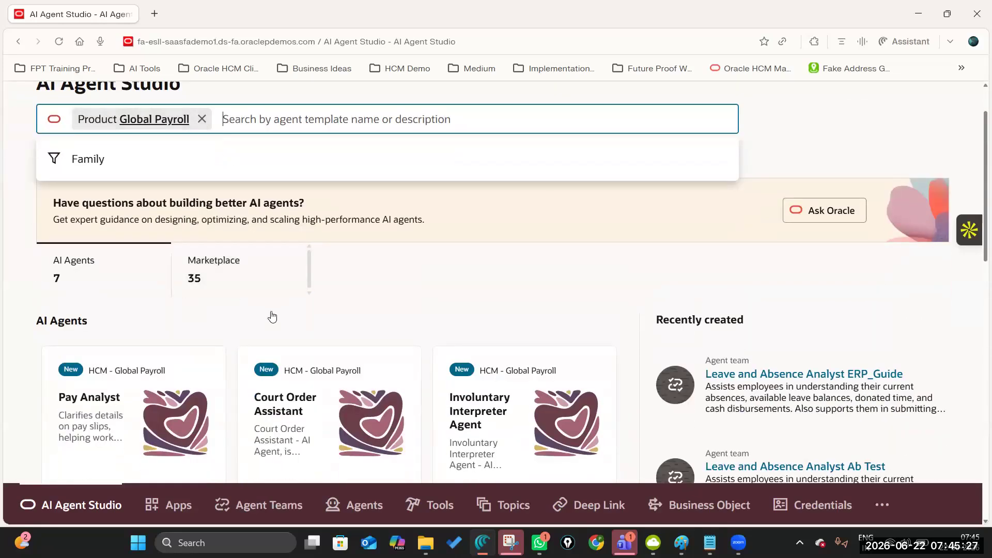
scroll(270, 314, down, 3)
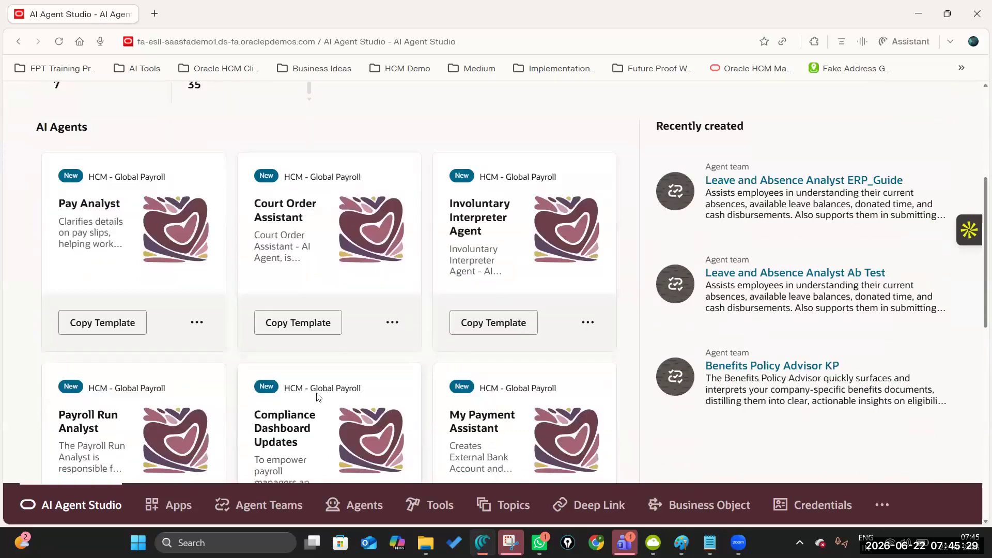
scroll(317, 396, down, 5)
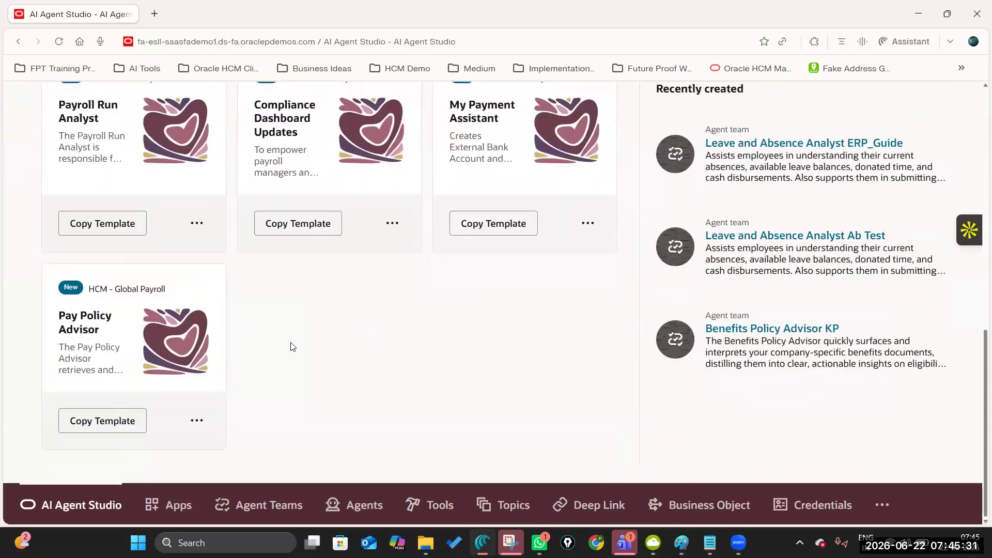
scroll(292, 347, up, 5)
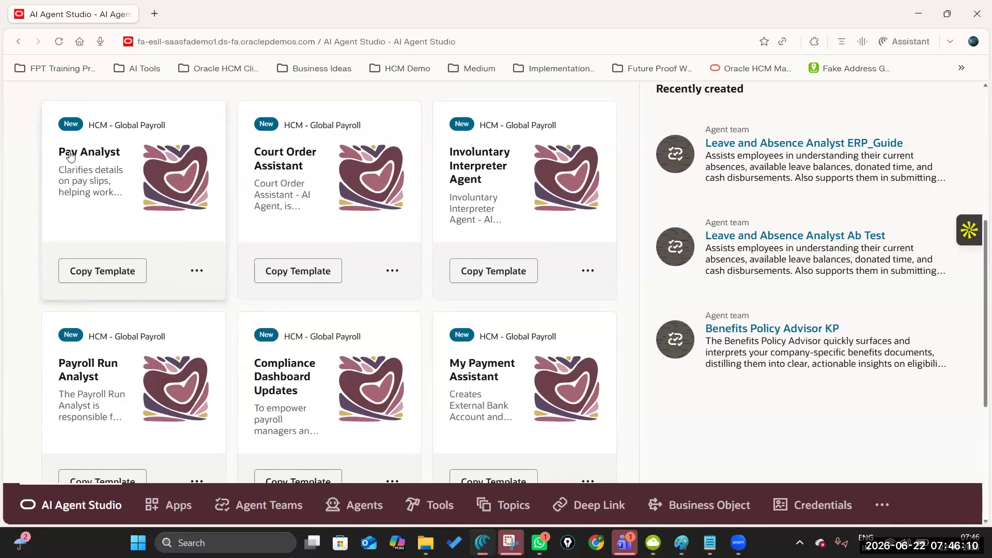
Start a new agent team from the Pay Analyst template and name it Future Proof Payroll Assistant Agent
click(196, 272)
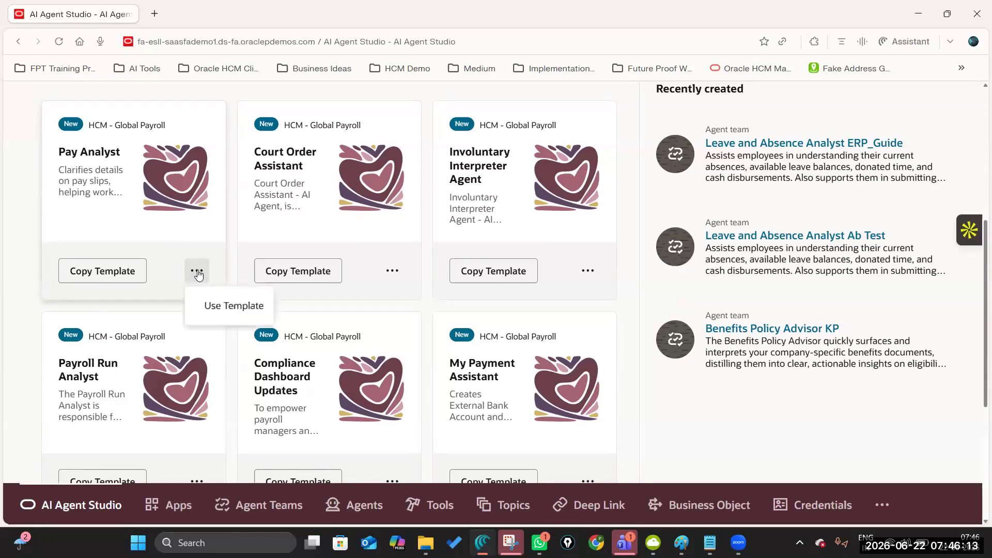
click(233, 309)
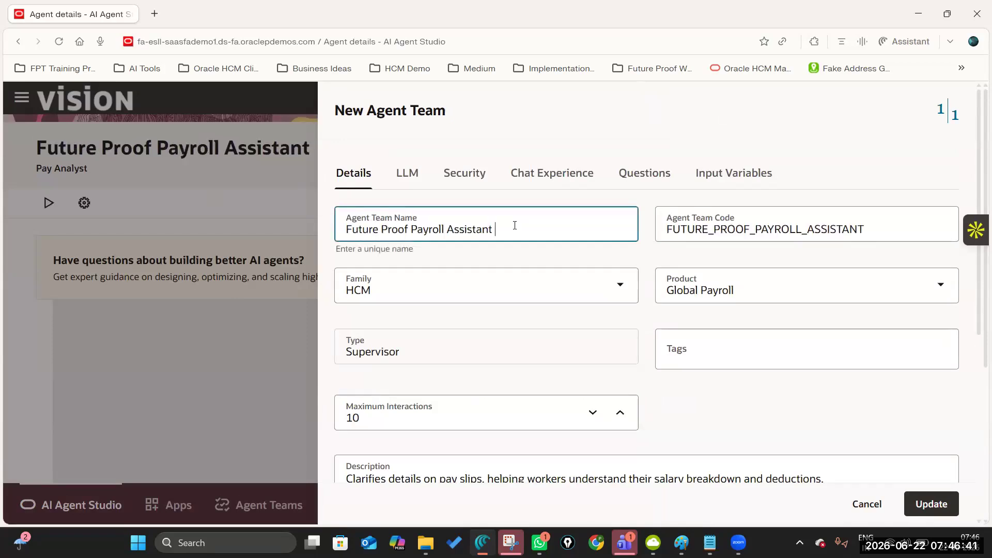
text(Agent)
click(540, 258)
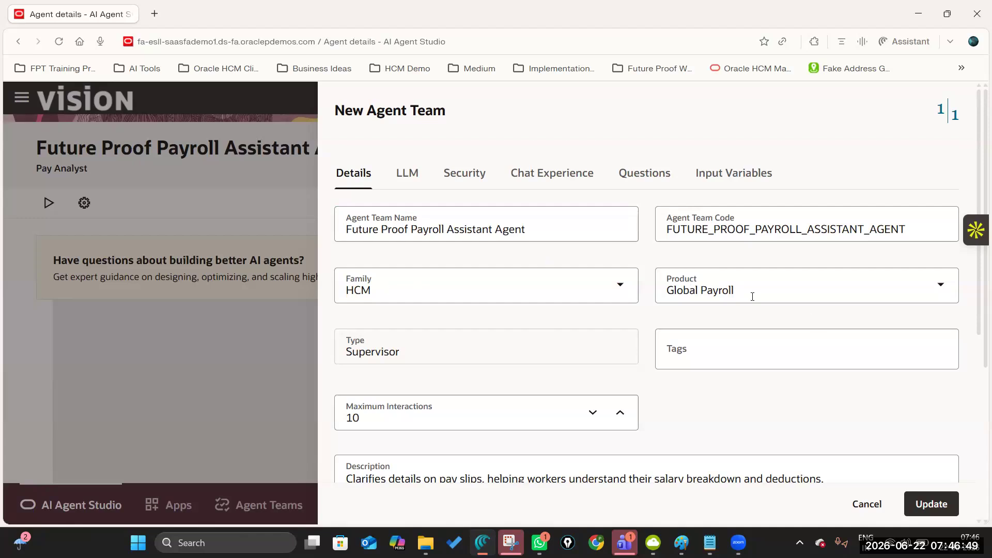
Set the agent team's maximum interactions to 20 and review its description and estimated savings
scroll(574, 339, down, 1)
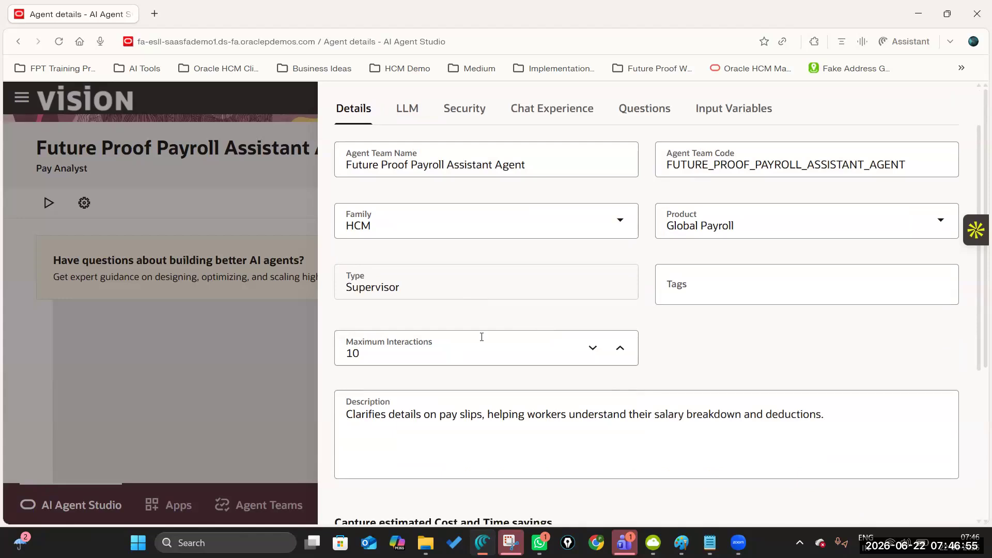
scroll(572, 303, down, 1)
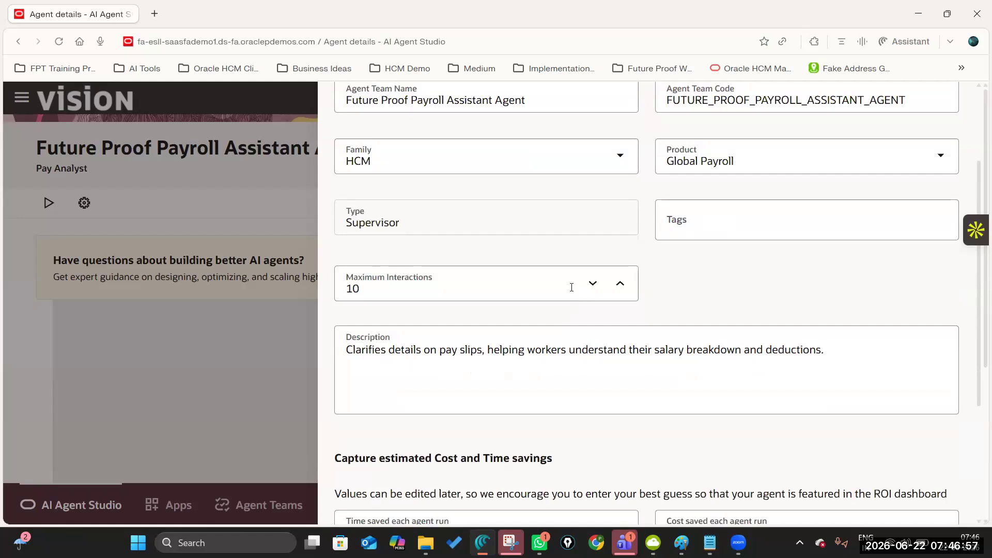
click(620, 288)
click(619, 288)
click(620, 288)
click(620, 288)
click(620, 288)
click(620, 288)
click(620, 288)
click(620, 287)
click(620, 287)
click(620, 288)
click(564, 353)
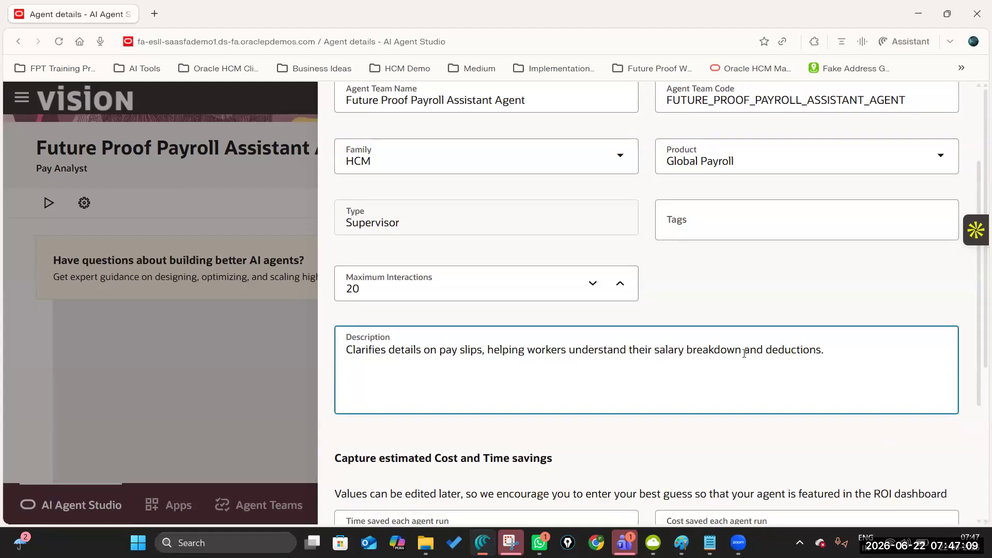
scroll(465, 361, down, 4)
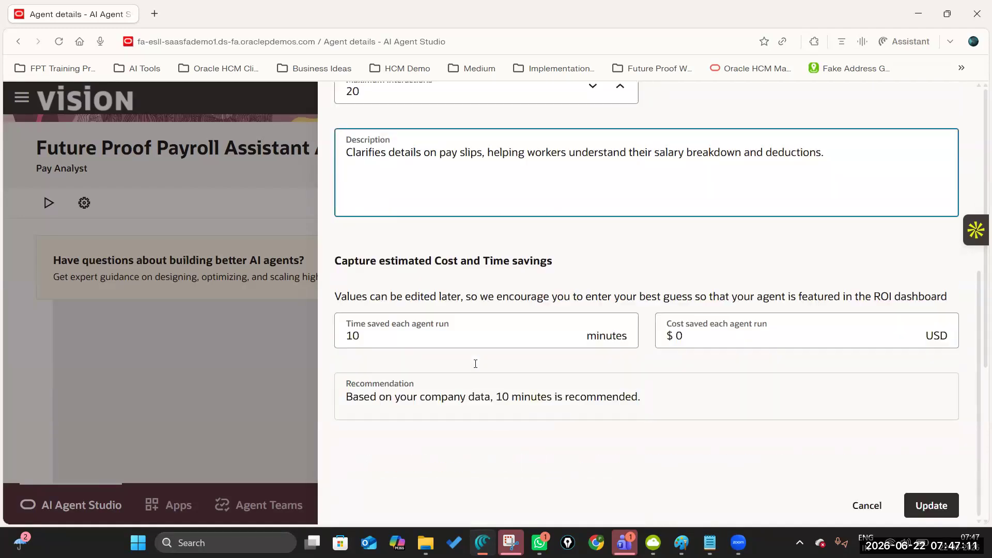
scroll(688, 429, up, 7)
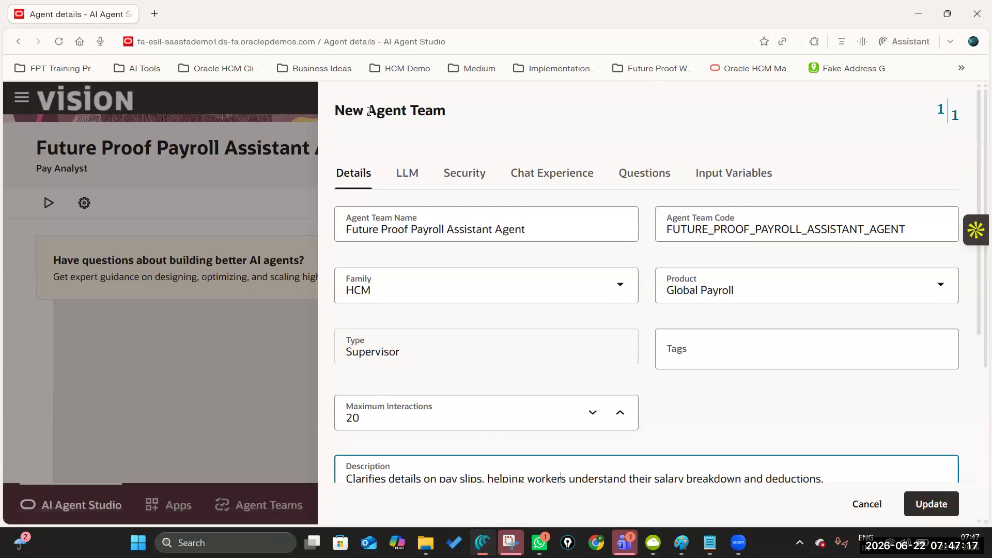
drag(367, 110, 447, 117)
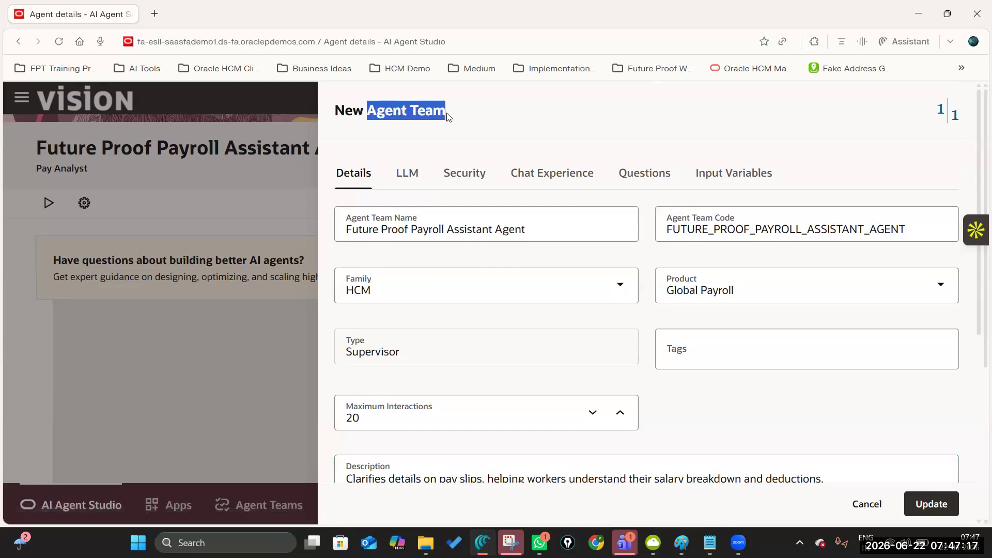
Choose Gpt-5 Mini as the agent team's LLM provider instead of the default model
click(408, 174)
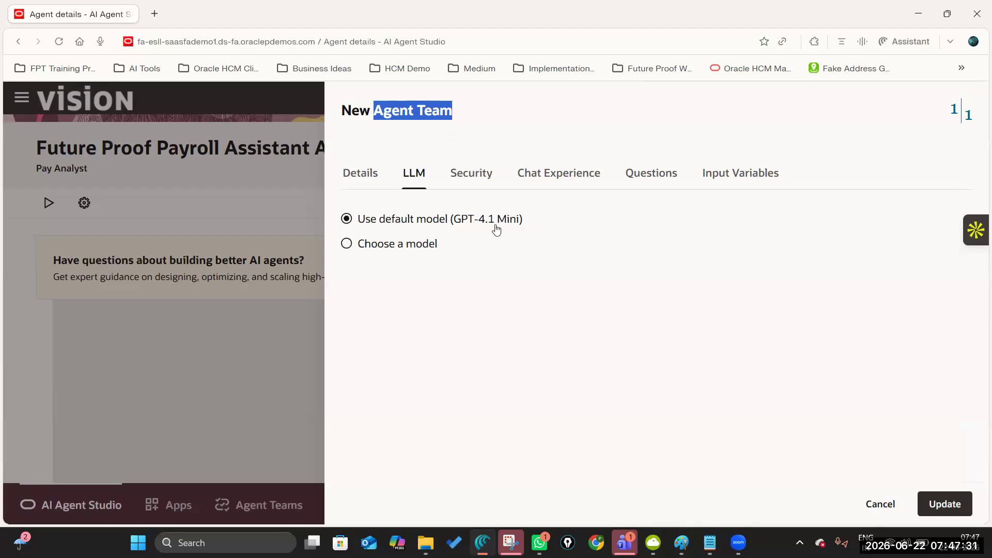
click(346, 245)
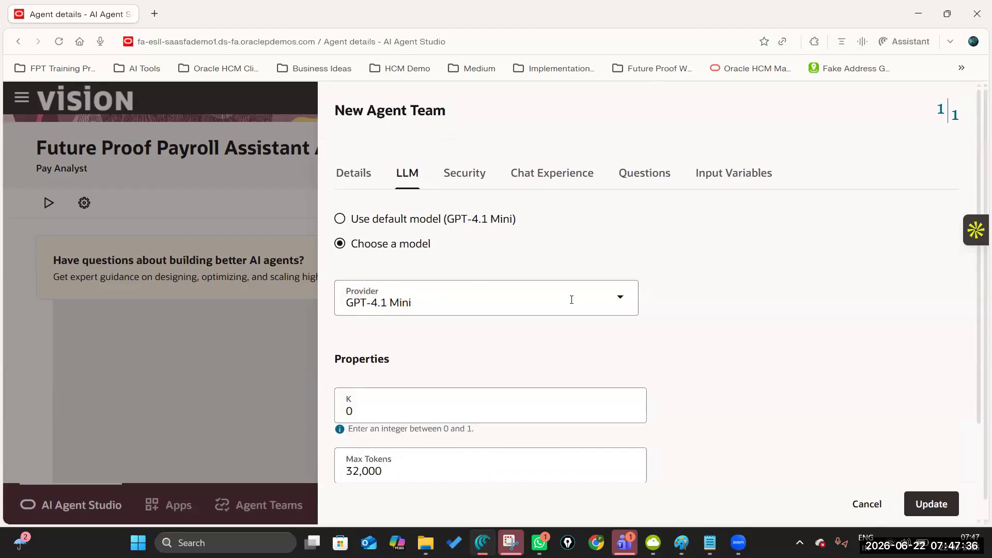
click(620, 298)
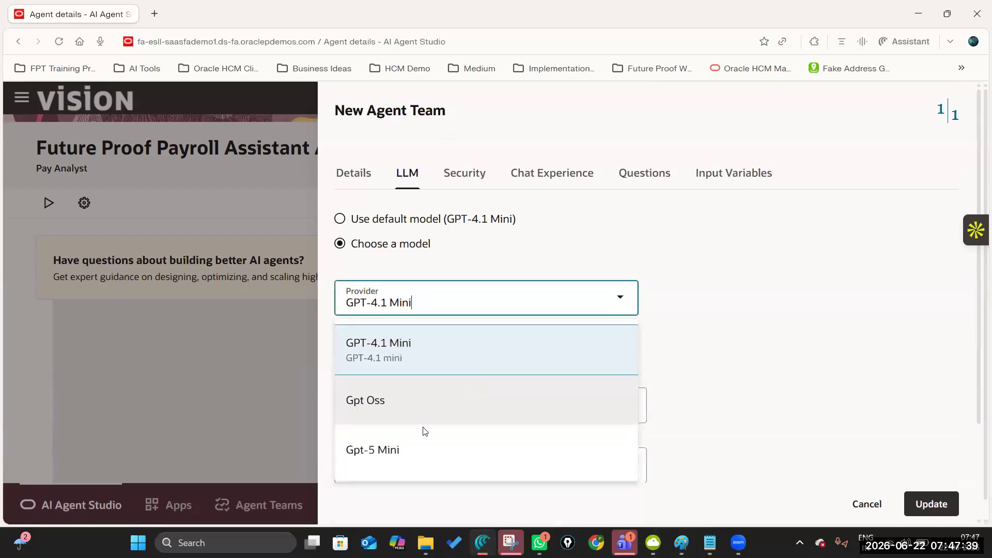
click(422, 448)
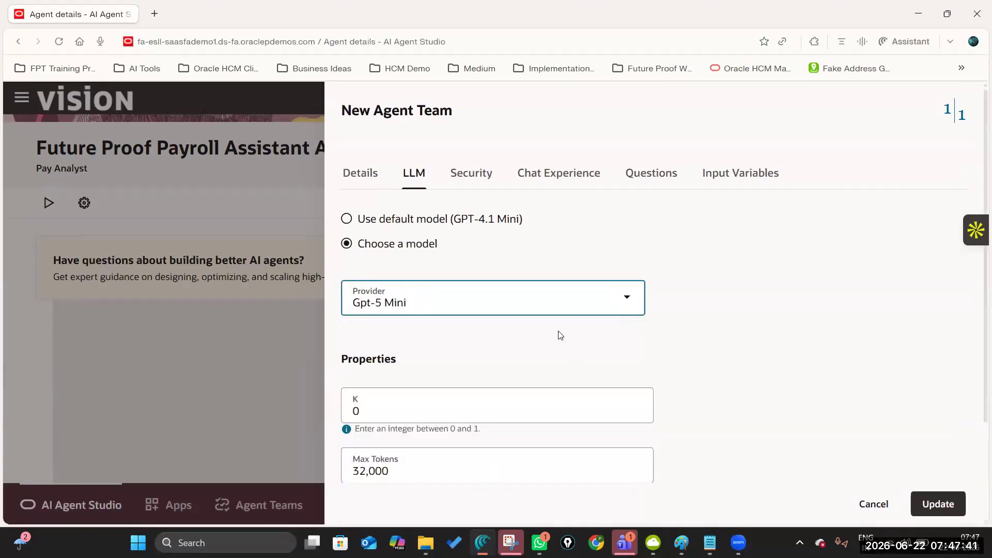
Set the model's reasoning effort to High and review the LLM properties
scroll(550, 376, down, 2)
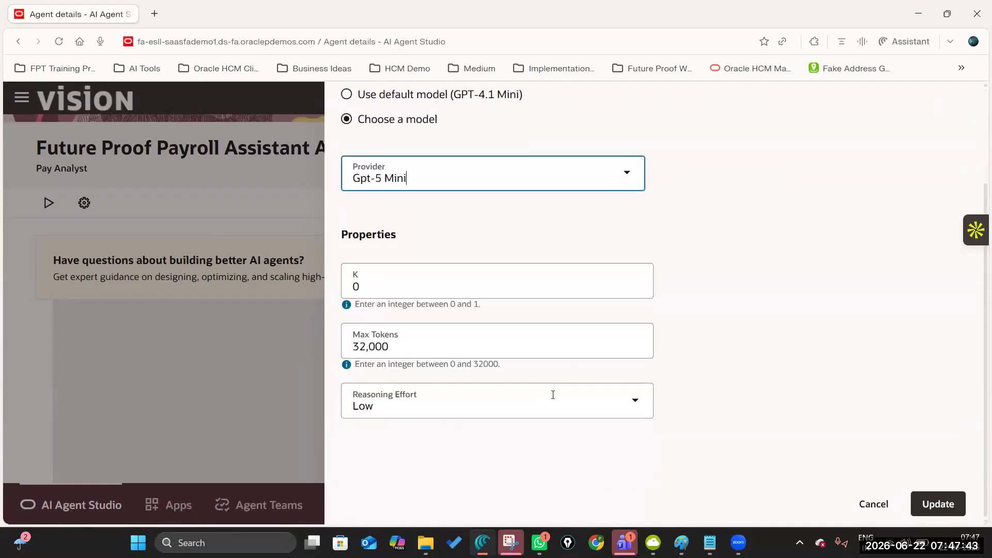
click(634, 404)
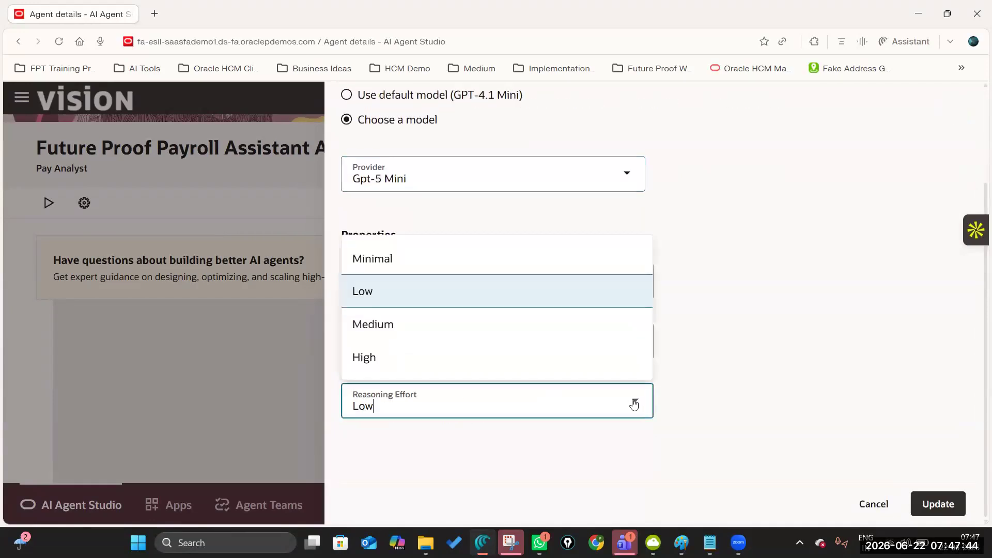
click(586, 361)
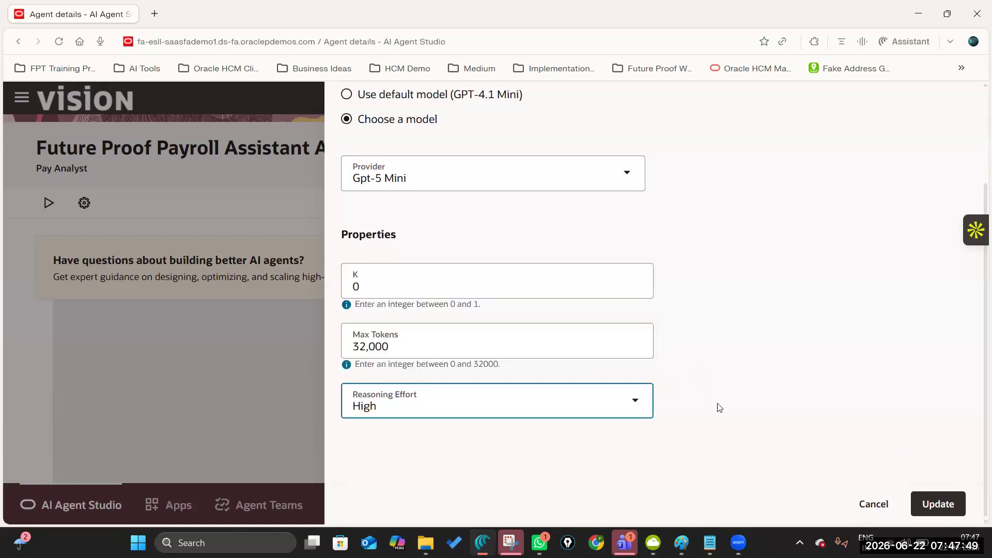
scroll(718, 408, up, 2)
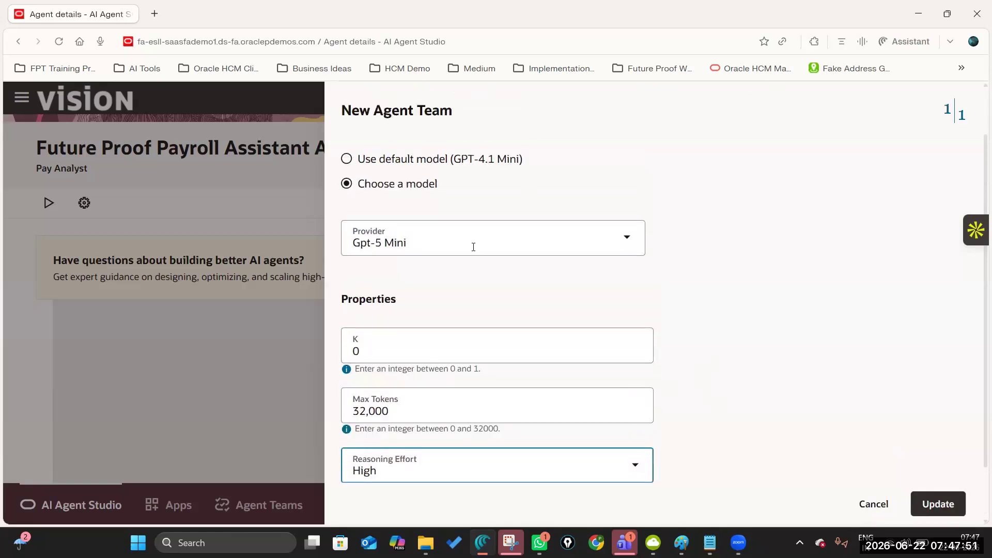
scroll(597, 328, up, 2)
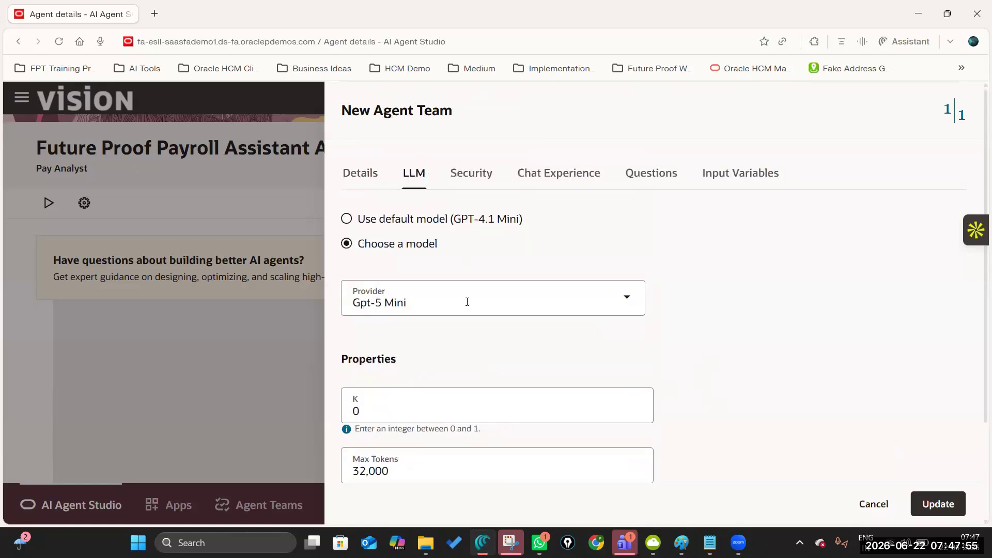
scroll(516, 345, down, 4)
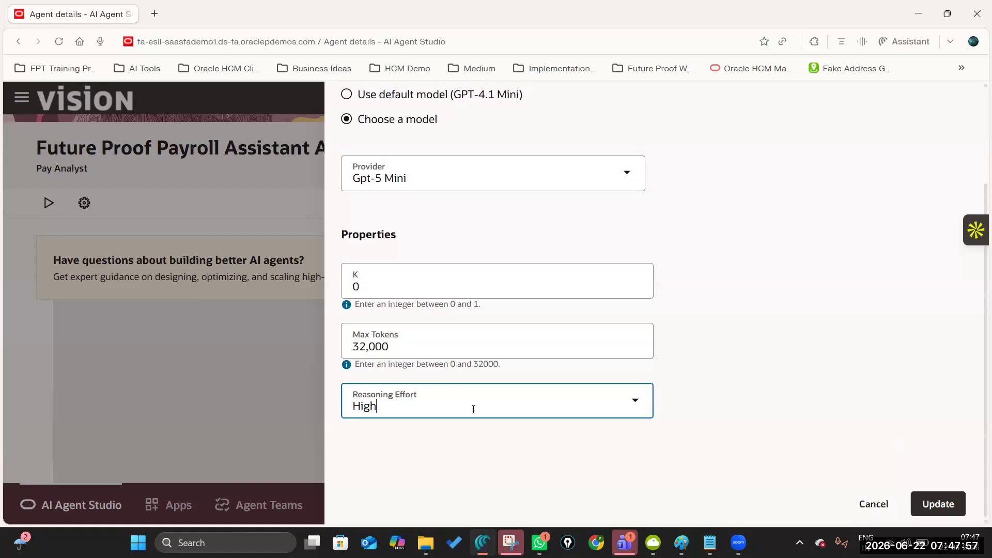
scroll(597, 346, up, 4)
Make the agent team available for all employees and add the COE AI Agent Explorer role to its security settings
click(469, 176)
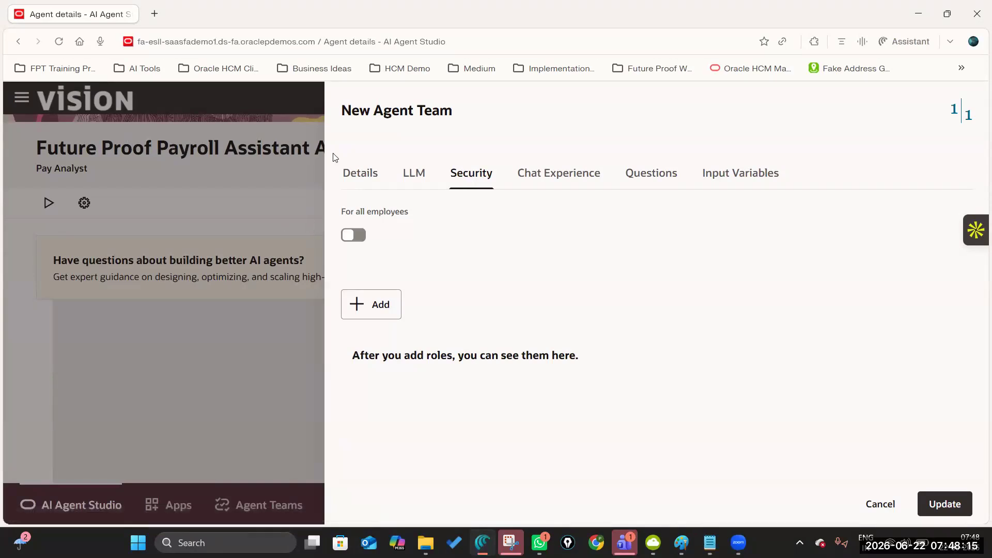
click(361, 238)
click(362, 303)
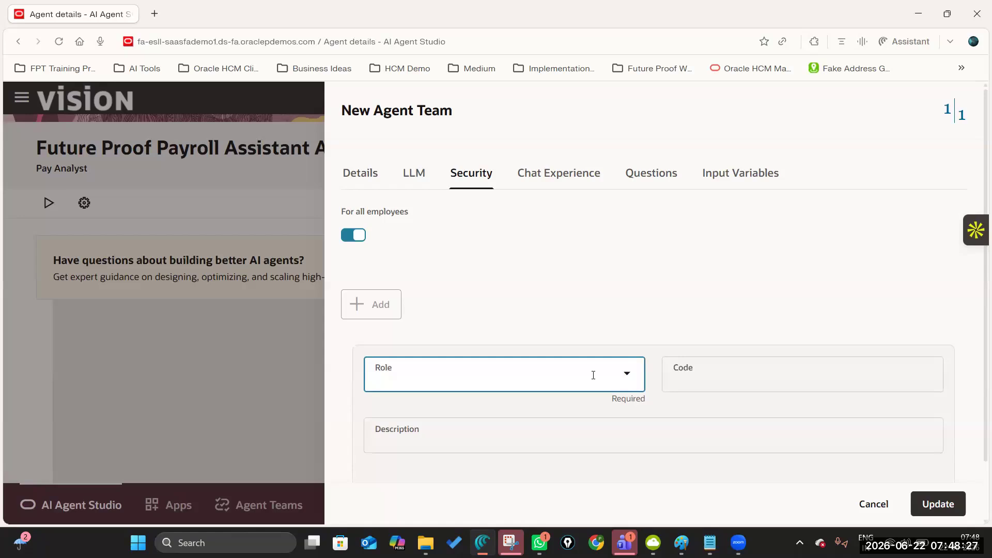
text(coe)
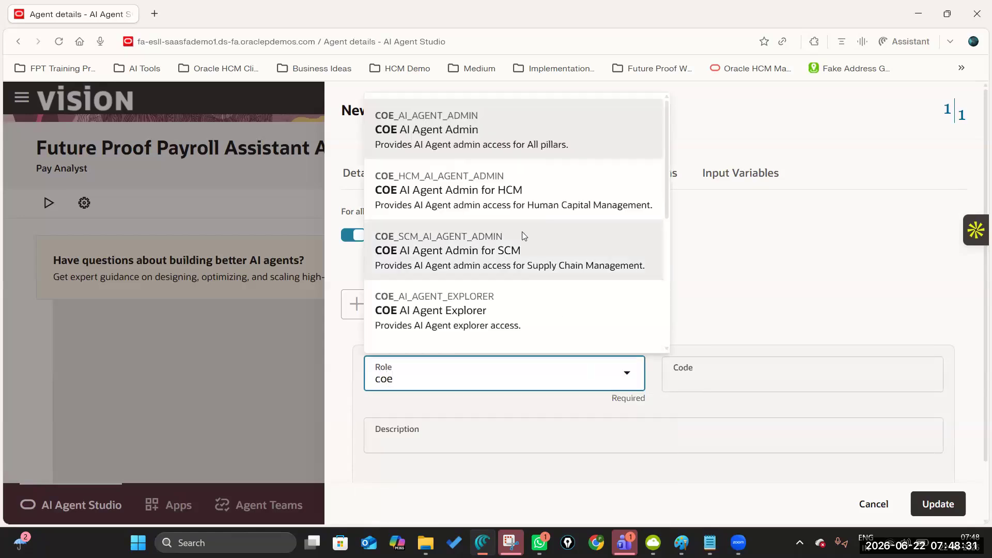
scroll(511, 259, down, 2)
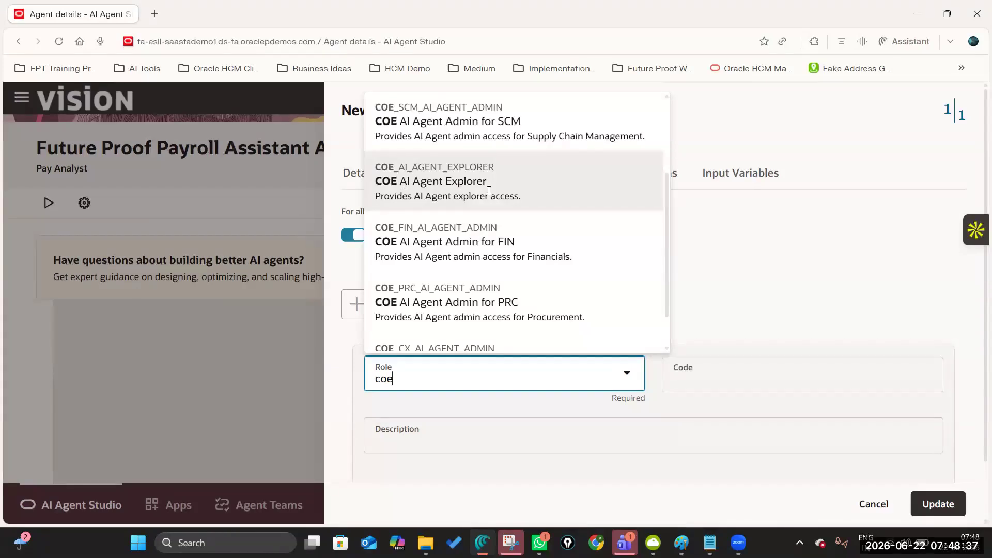
click(448, 196)
scroll(958, 421, down, 1)
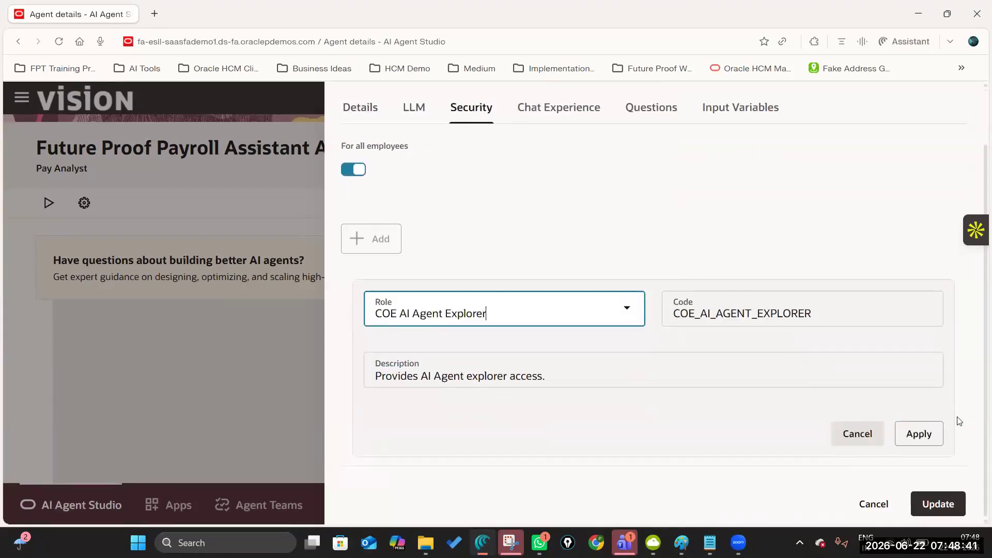
click(927, 433)
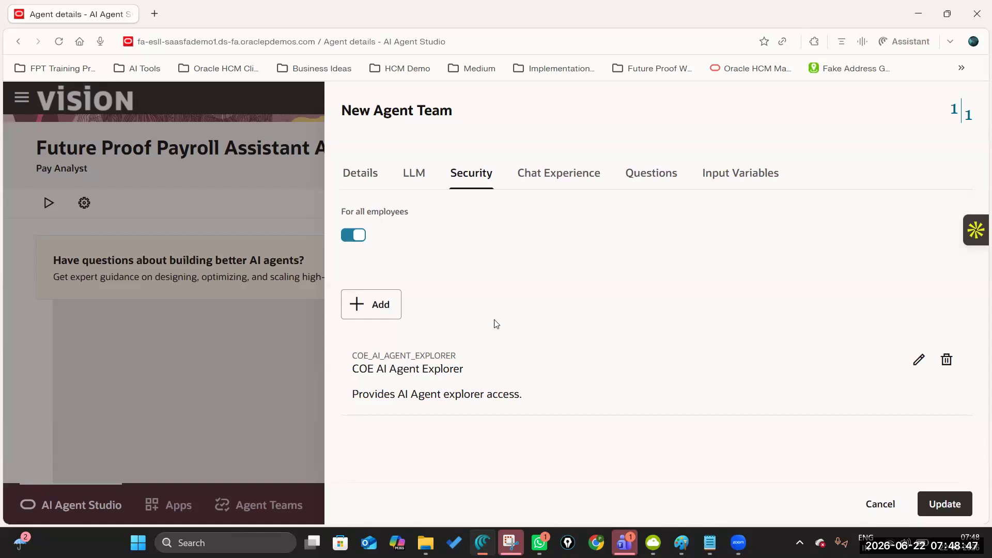
Enable file upload in the chat experience and check what third party file upload requires, leaving that option disabled
click(562, 174)
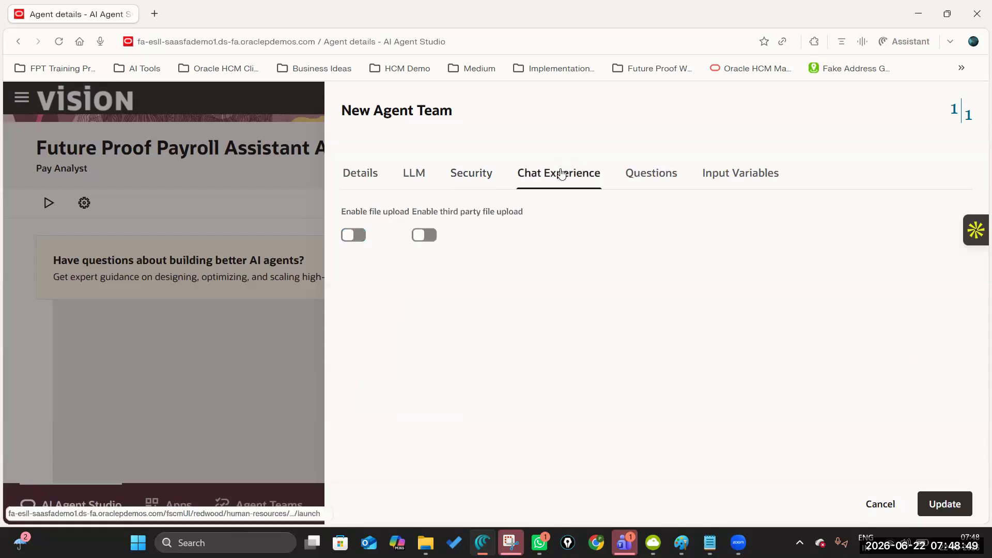
click(363, 236)
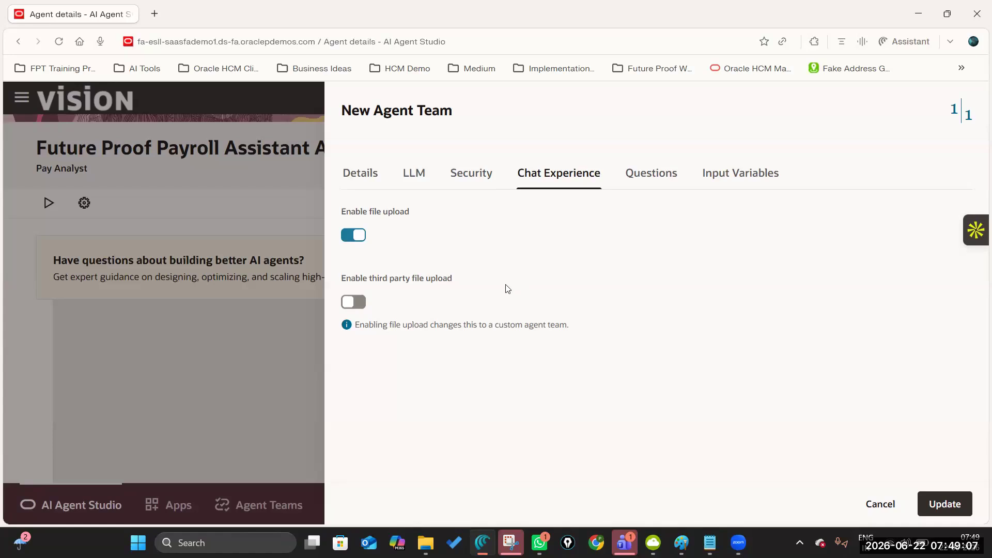
click(363, 303)
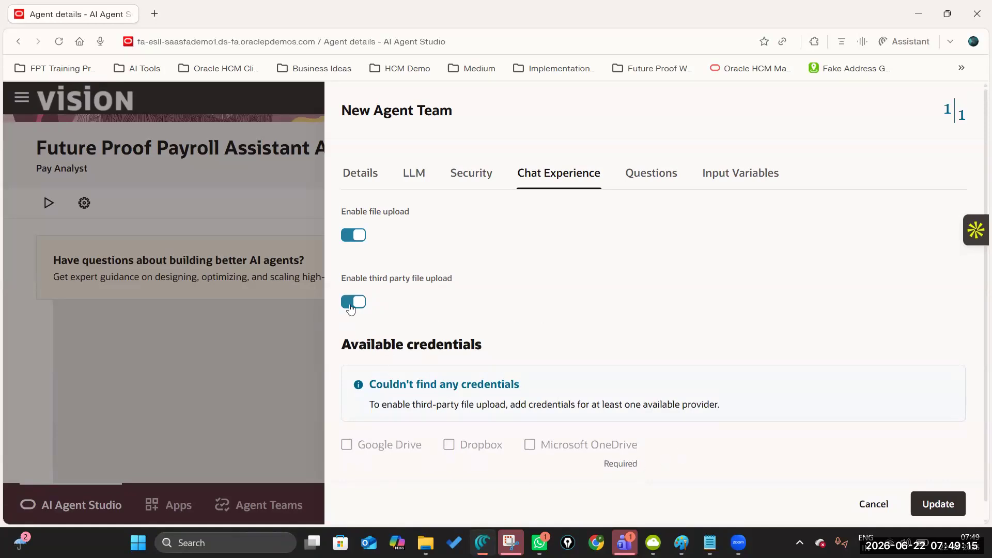
click(350, 305)
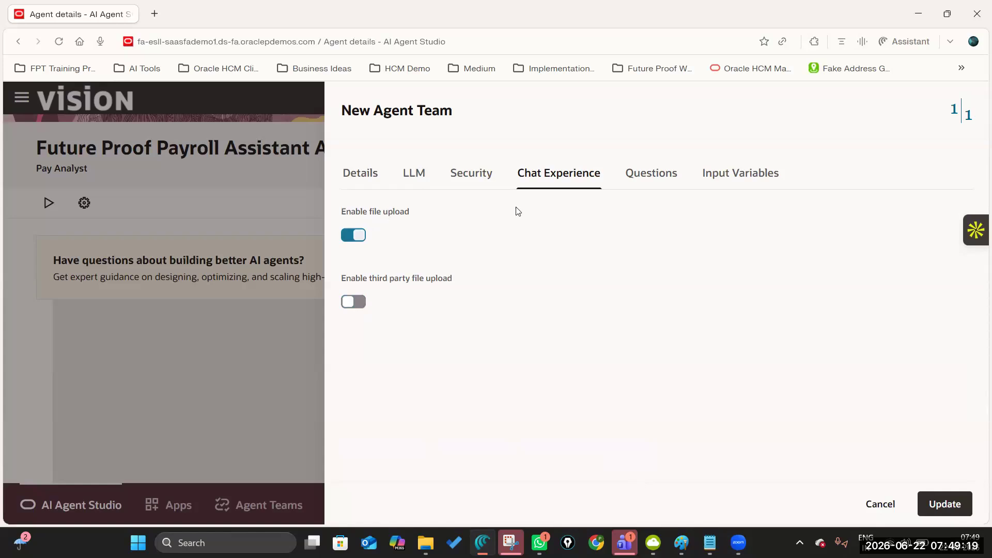
Copy the first example question from the notes into starter question 1: "Can I see my most recent Pay slip ?"
click(662, 179)
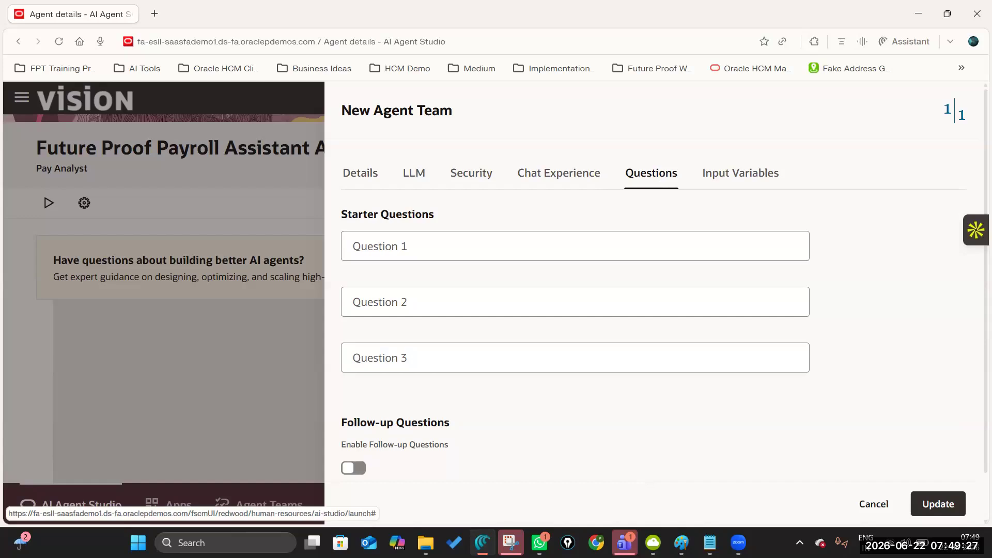
key(alt+Tab)
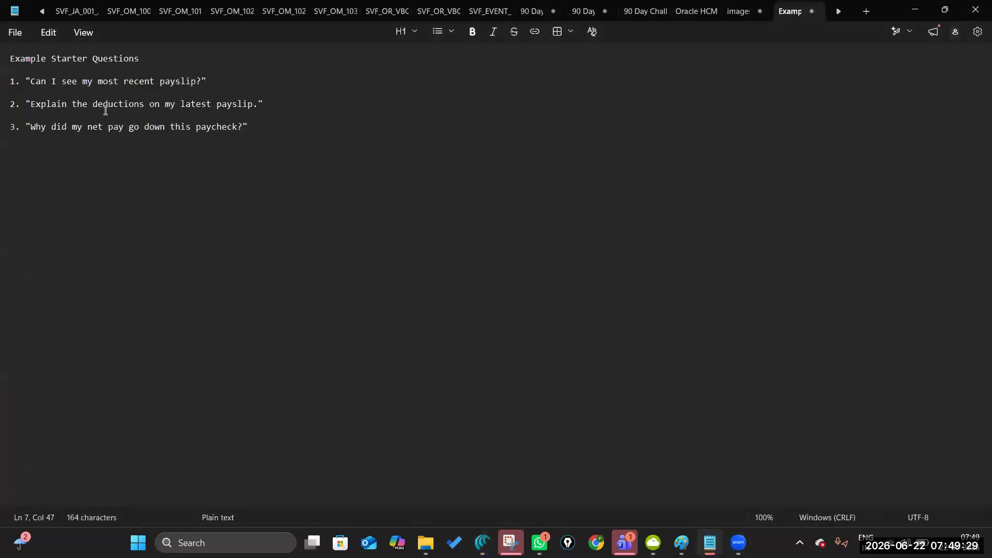
drag(30, 81, 201, 81)
key(ctrl+c)
key(alt+Tab)
click(495, 246)
key(ctrl+v)
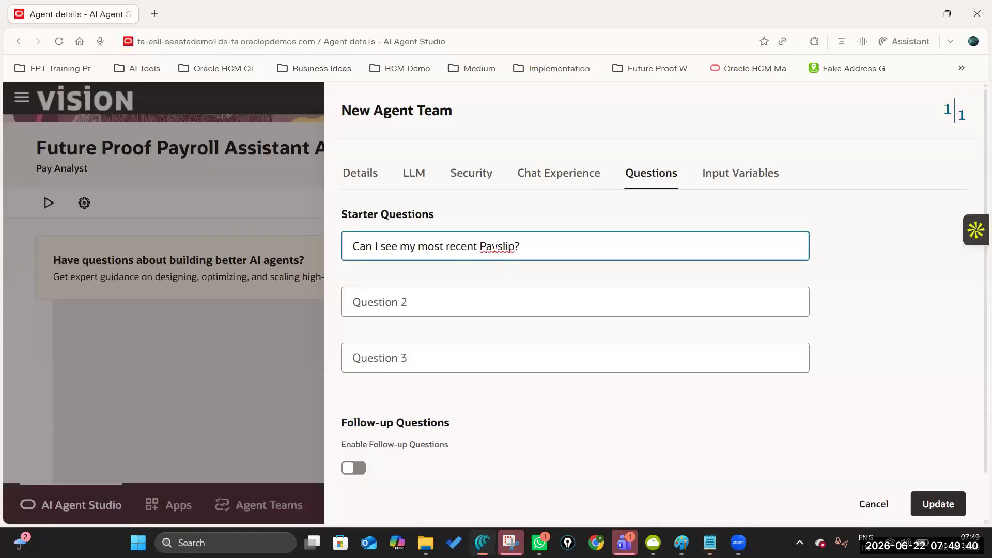
Copy the second example question into starter question 2 and edit it to "Explain the deductions on my latest Pay slip ?"
key(alt+Tab)
drag(30, 104, 259, 105)
key(alt+Tab)
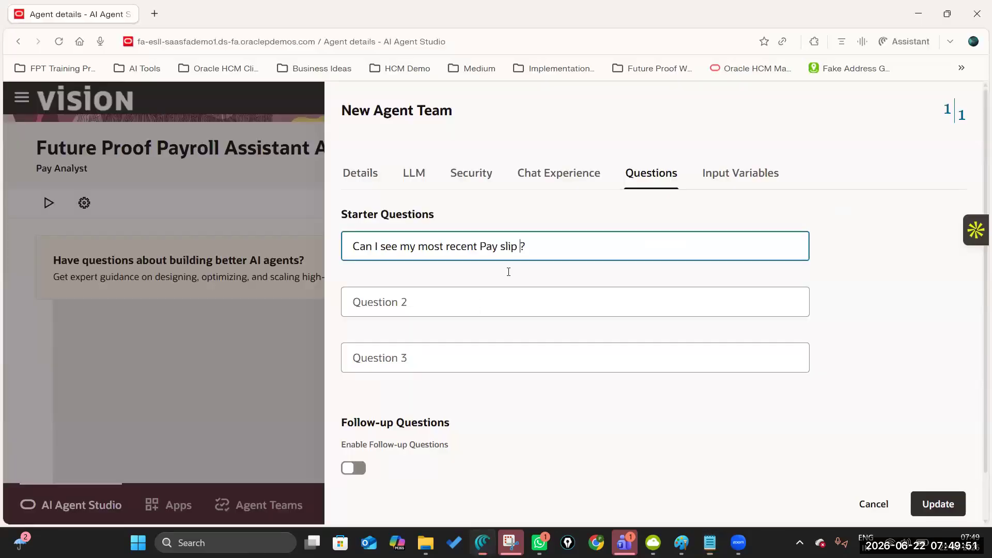
click(476, 302)
key(ctrl+v)
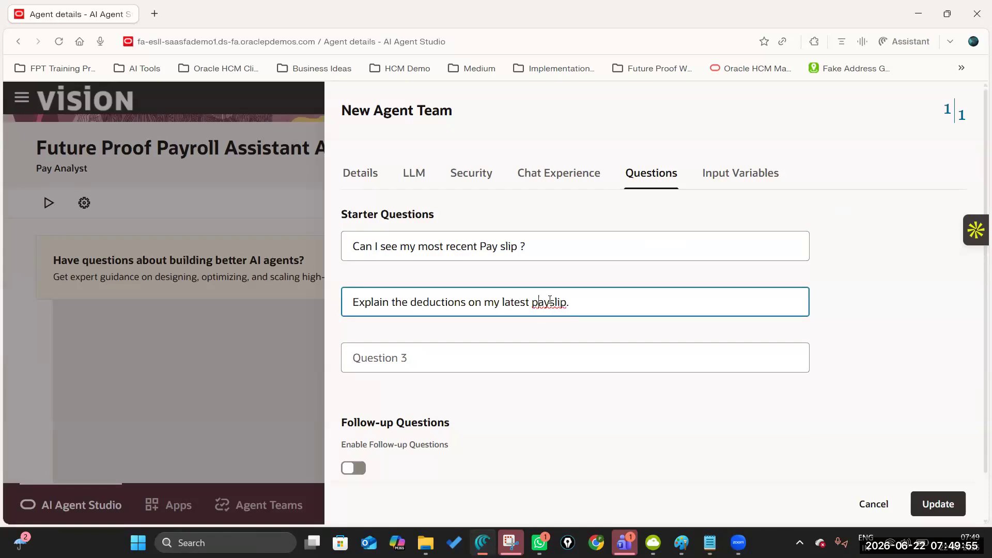
key(BackSpace)
key(Right)
key(BackSpace)
text(P)
key(Right)
key(Right)
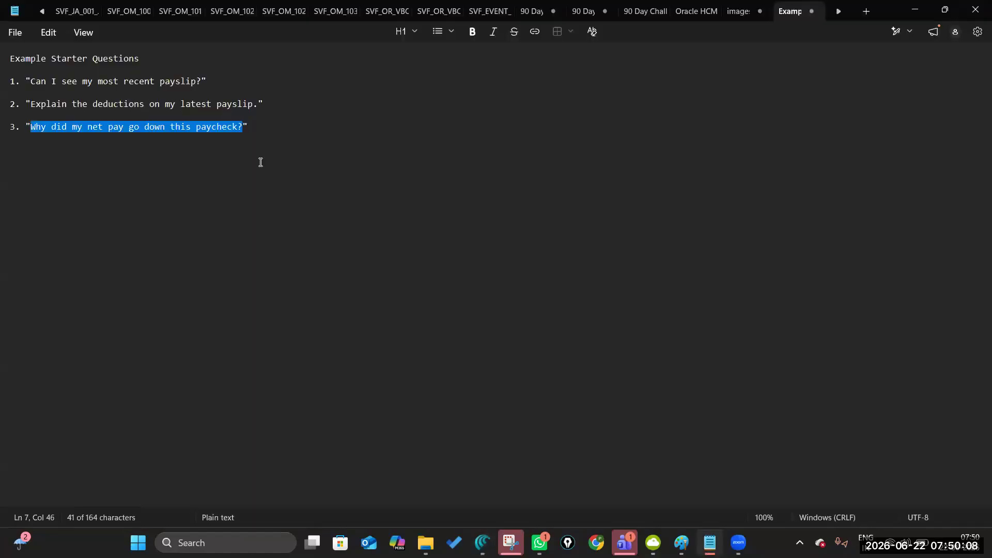
Copy the third example question from the notes into starter question 3: "Why did my net pay go down this paycheck ?"
key(alt+Tab)
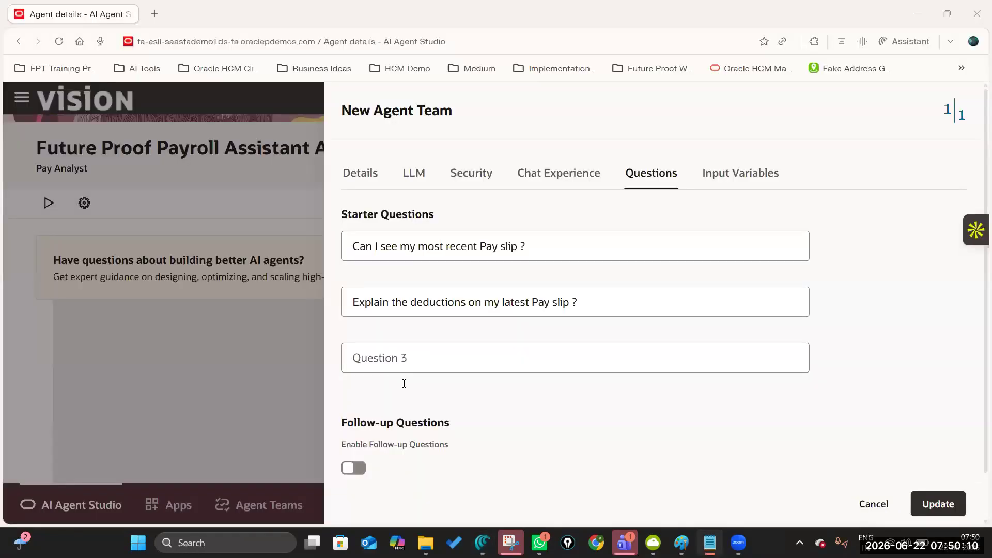
click(418, 354)
key(ctrl+v)
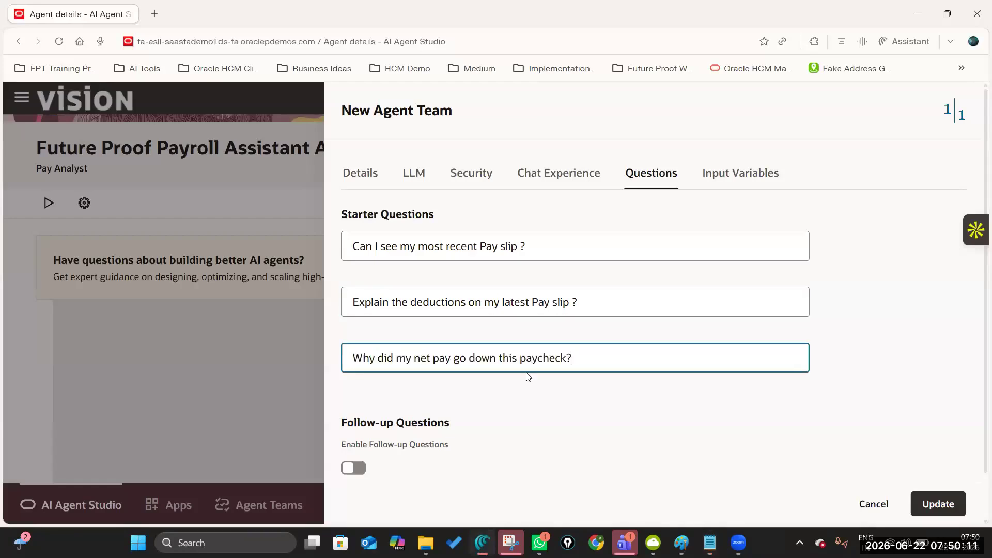
click(564, 357)
Try enabling follow-up questions with the system chat history expression as the prompt, and disable them again
scroll(576, 361, down, 1)
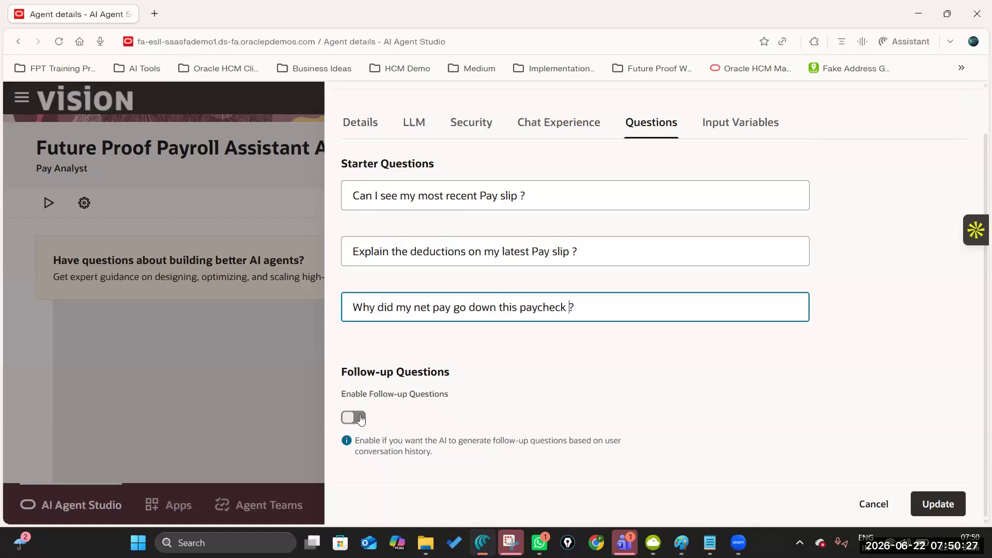
click(354, 418)
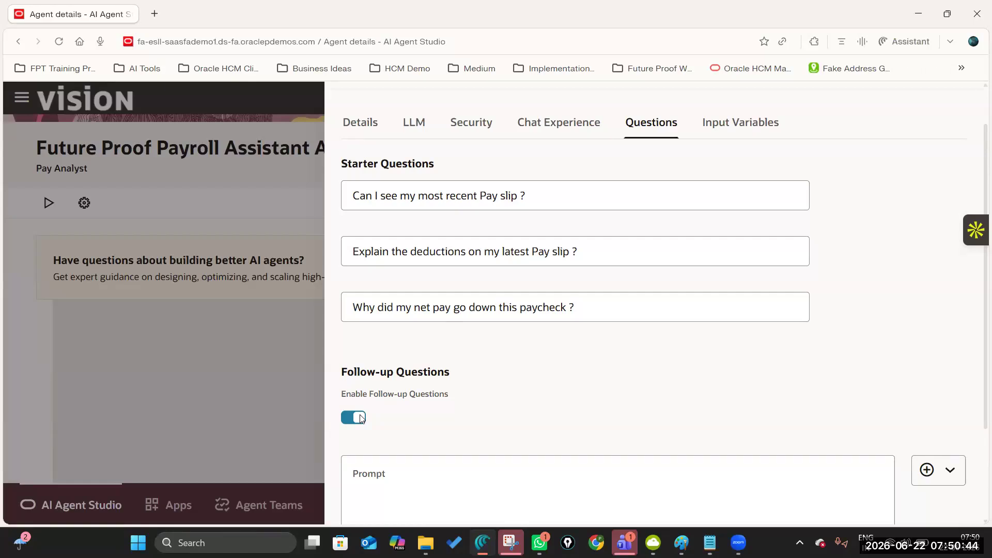
scroll(420, 398, down, 2)
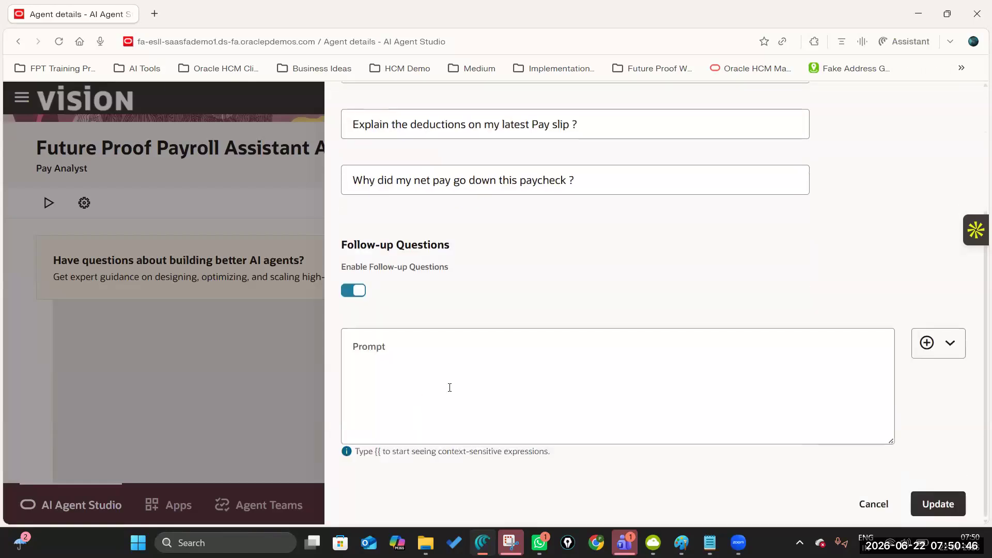
click(950, 343)
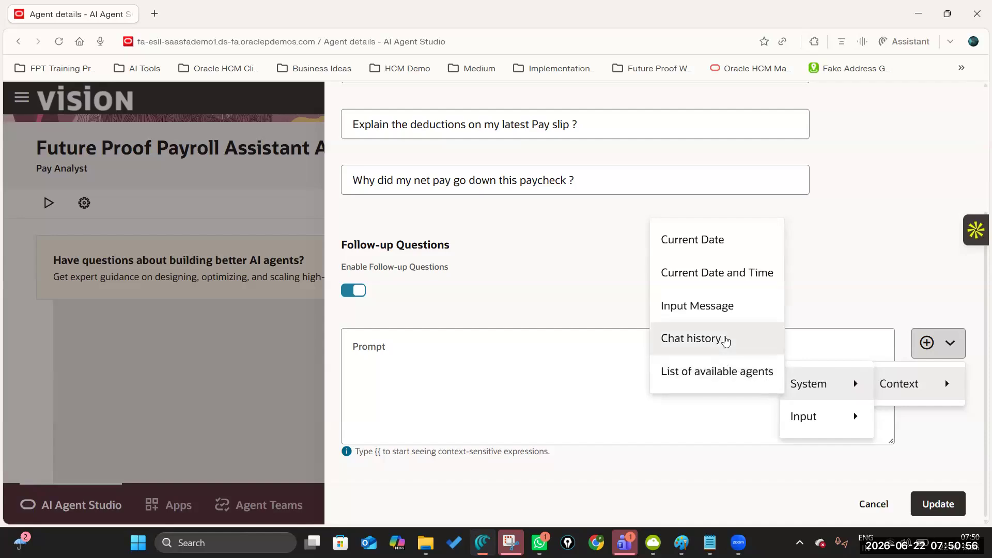
click(726, 339)
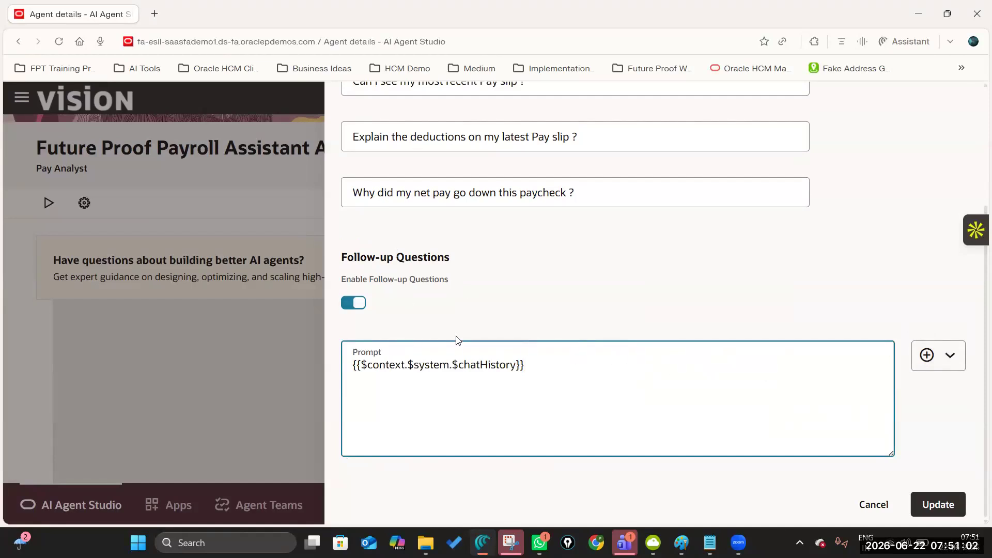
scroll(475, 393, up, 1)
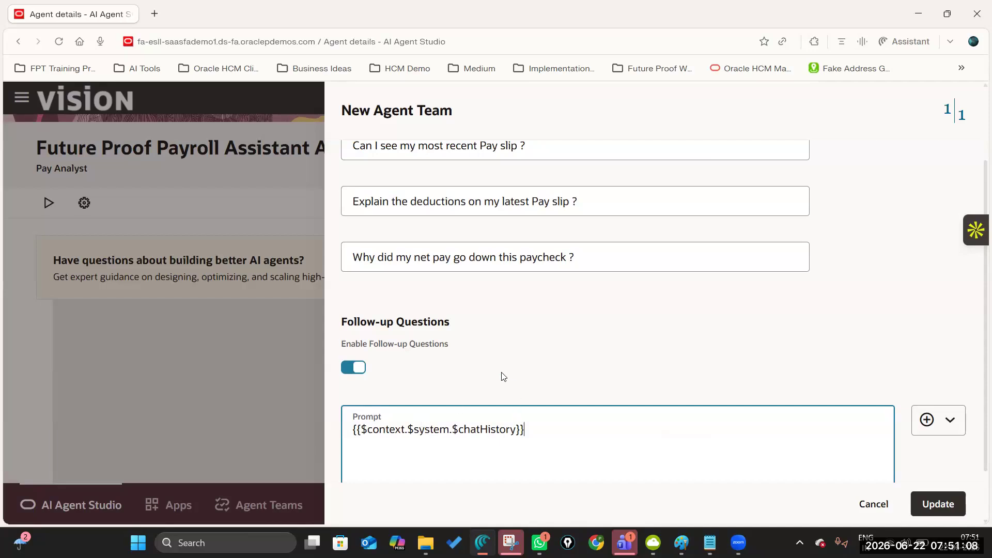
click(360, 368)
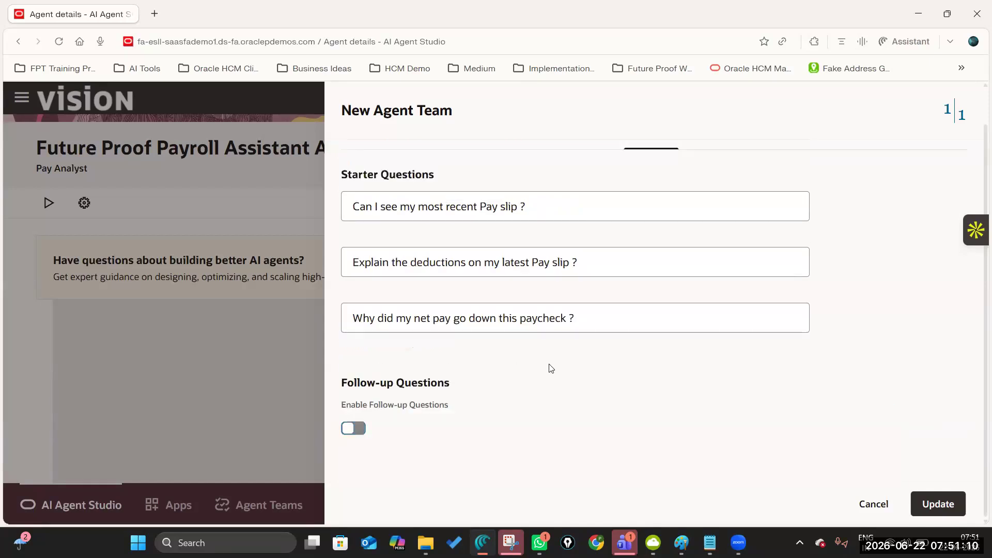
scroll(626, 392, up, 1)
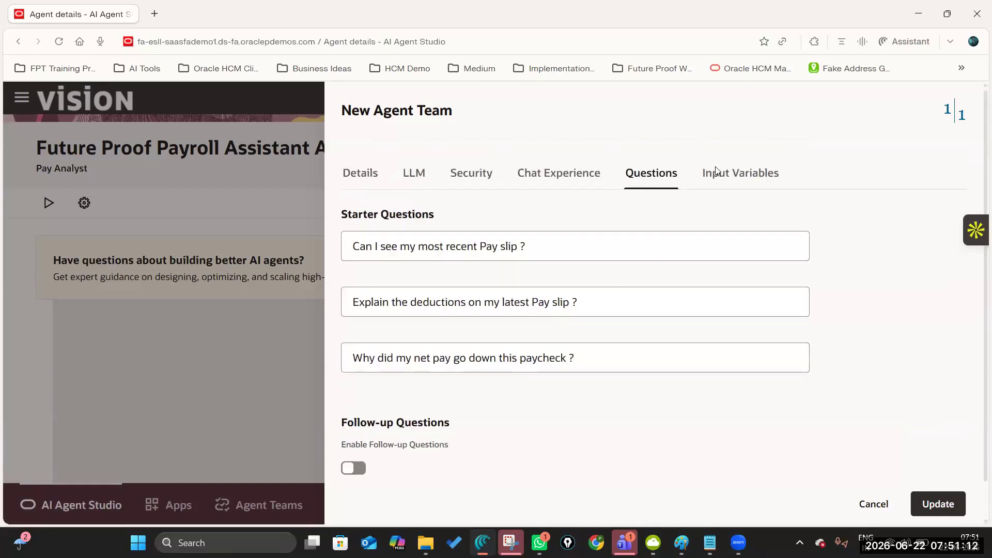
click(737, 175)
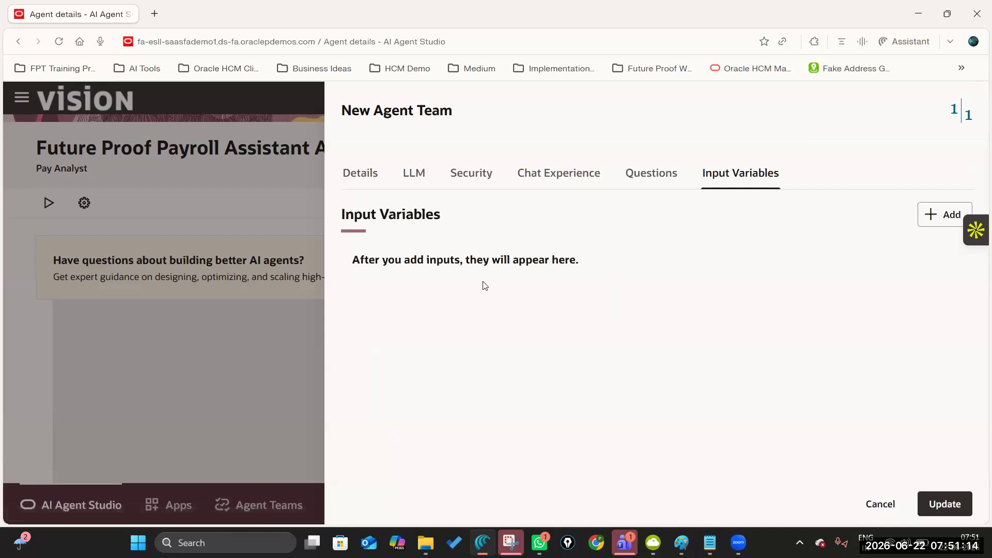
click(942, 214)
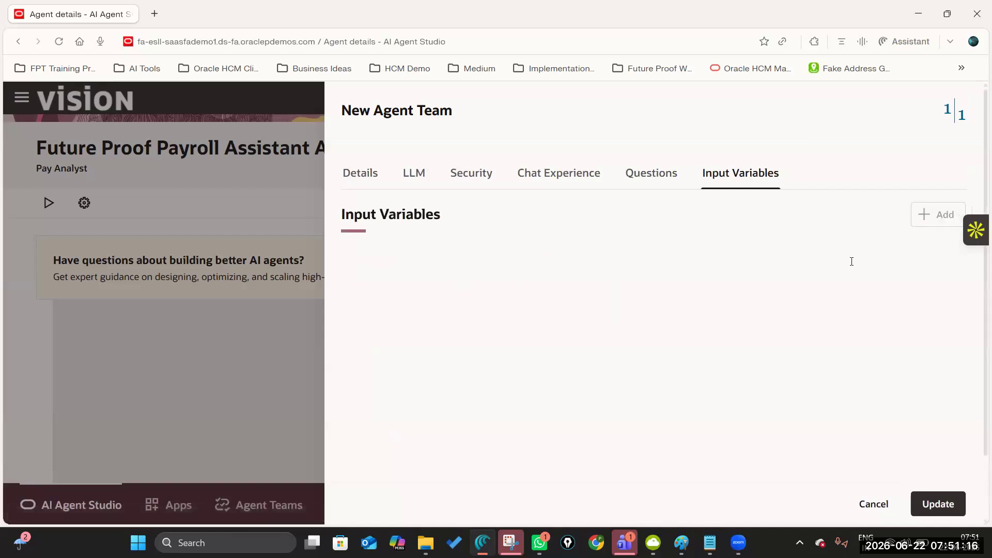
click(930, 279)
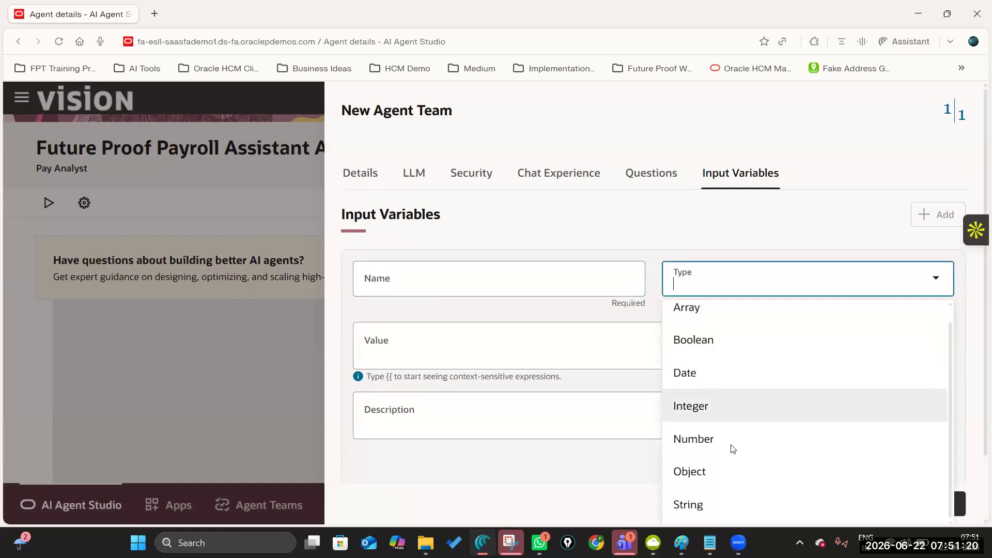
click(531, 483)
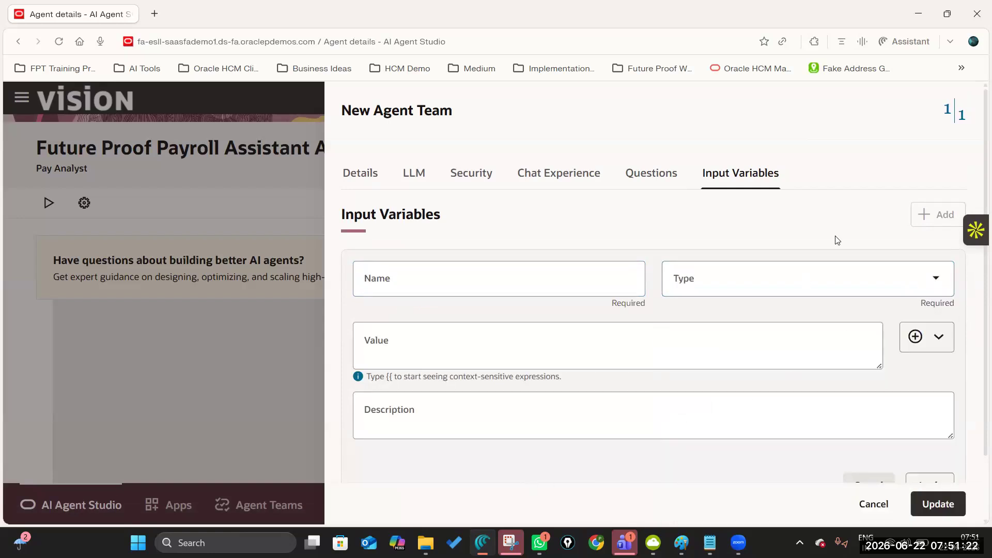
scroll(909, 417, down, 2)
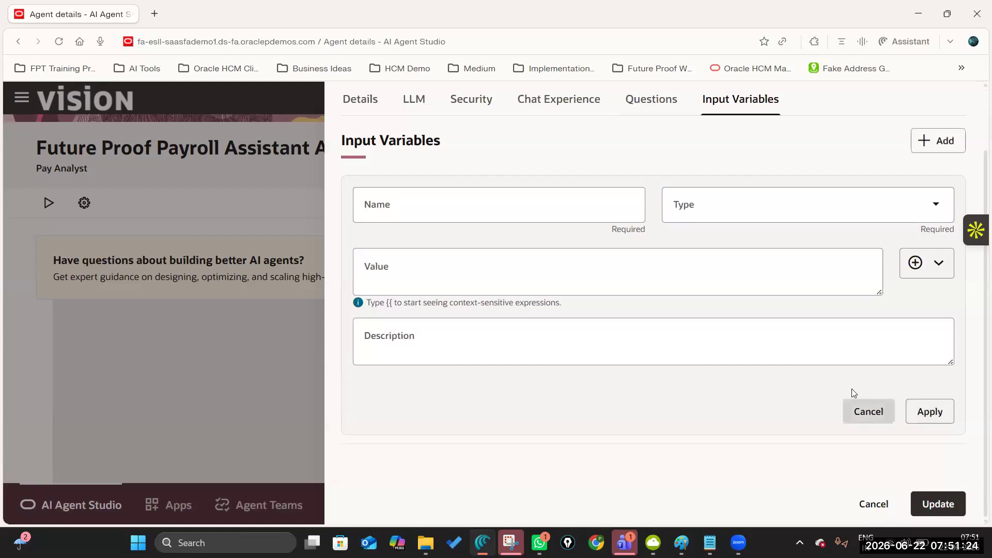
click(868, 408)
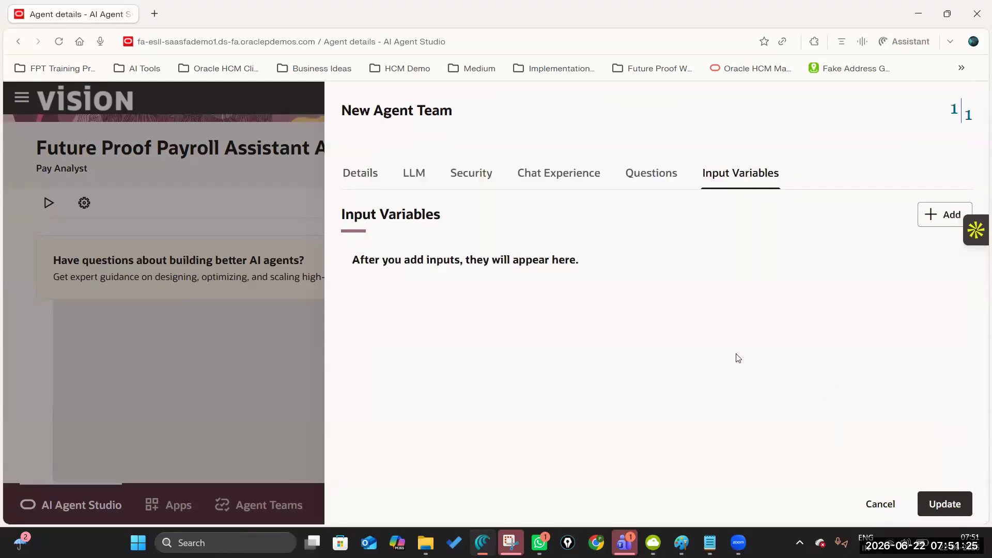
Update the agent team with the configured settings and return to the top of its agent details page
click(942, 508)
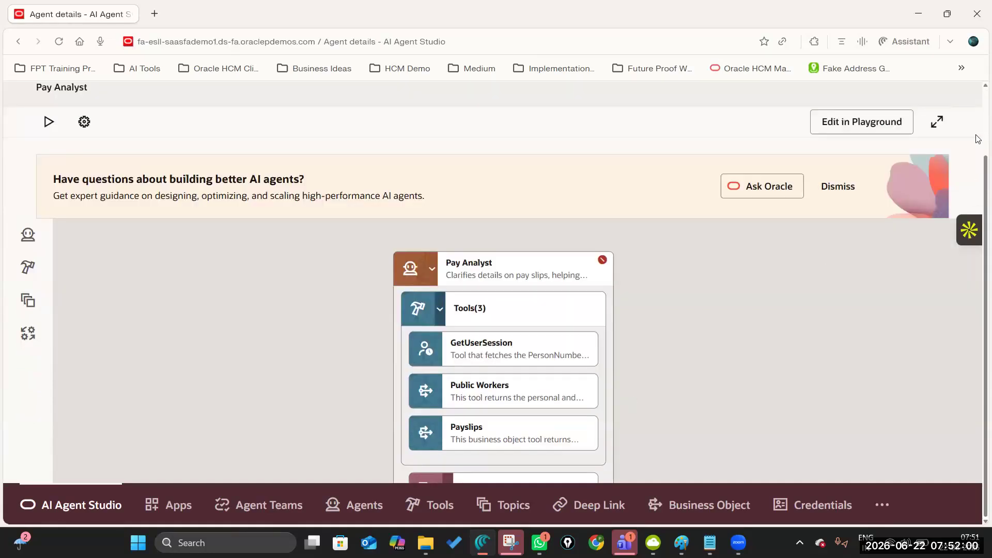
scroll(977, 104, up, 2)
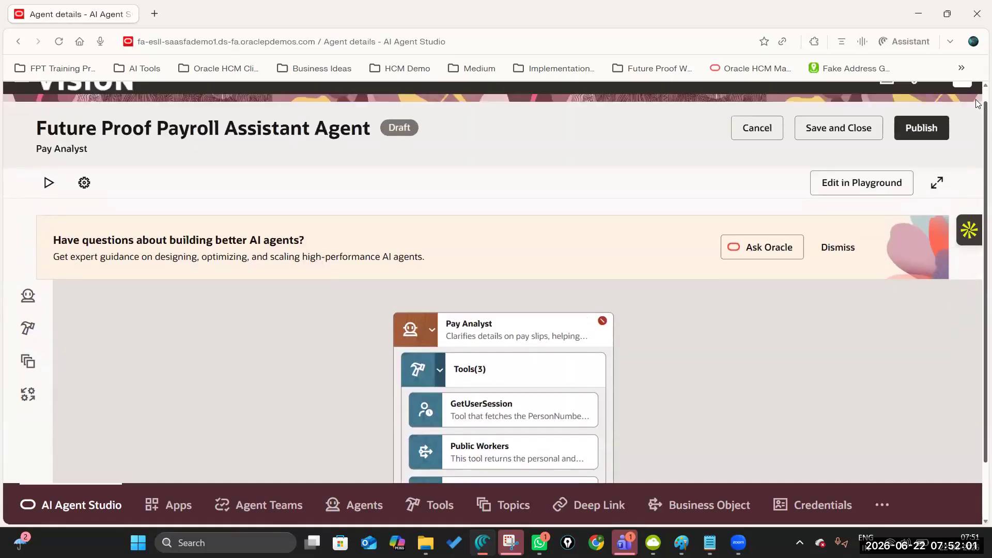
scroll(977, 104, up, 1)
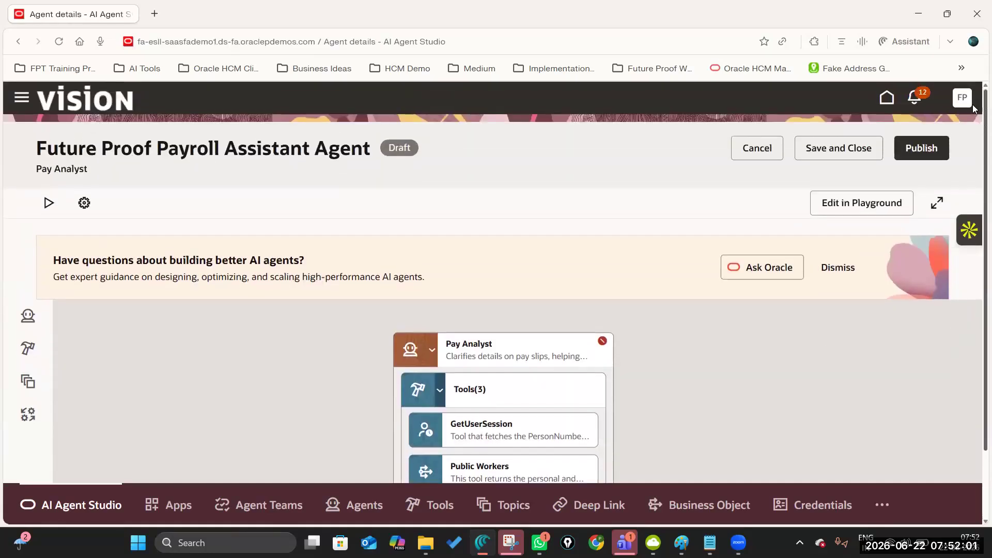
Review the agent team's Details, LLM, Security, Chat Experience and Questions settings
click(94, 209)
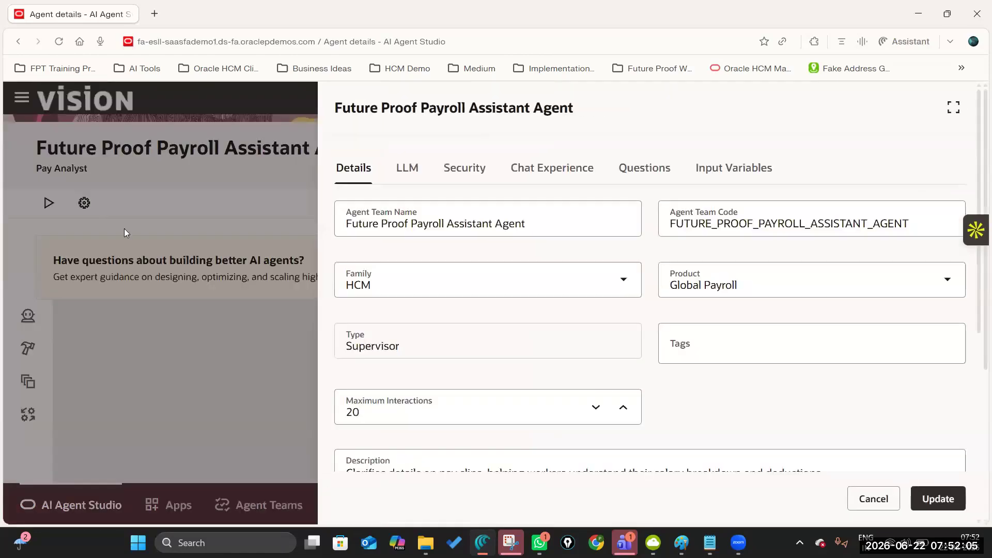
scroll(514, 355, down, 4)
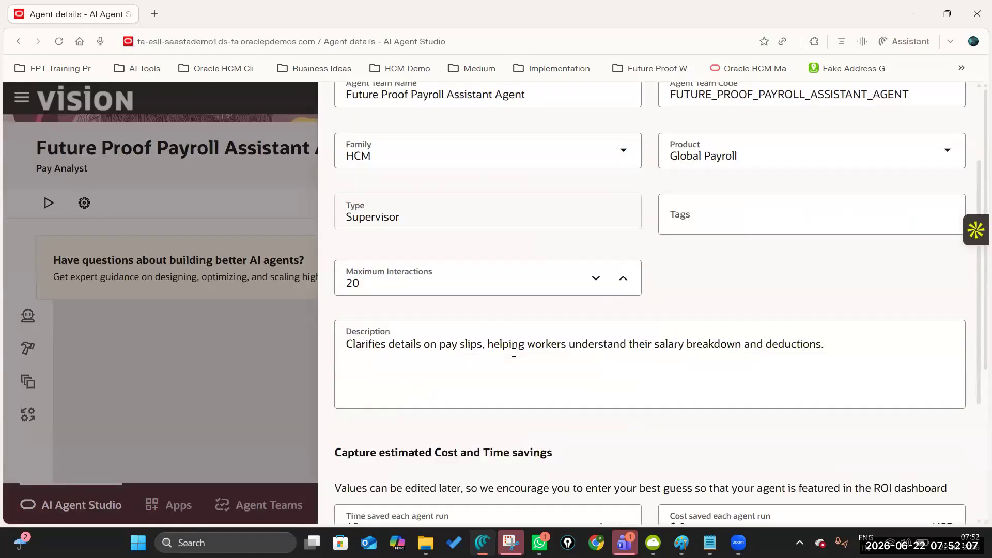
scroll(514, 356, down, 3)
scroll(515, 357, up, 4)
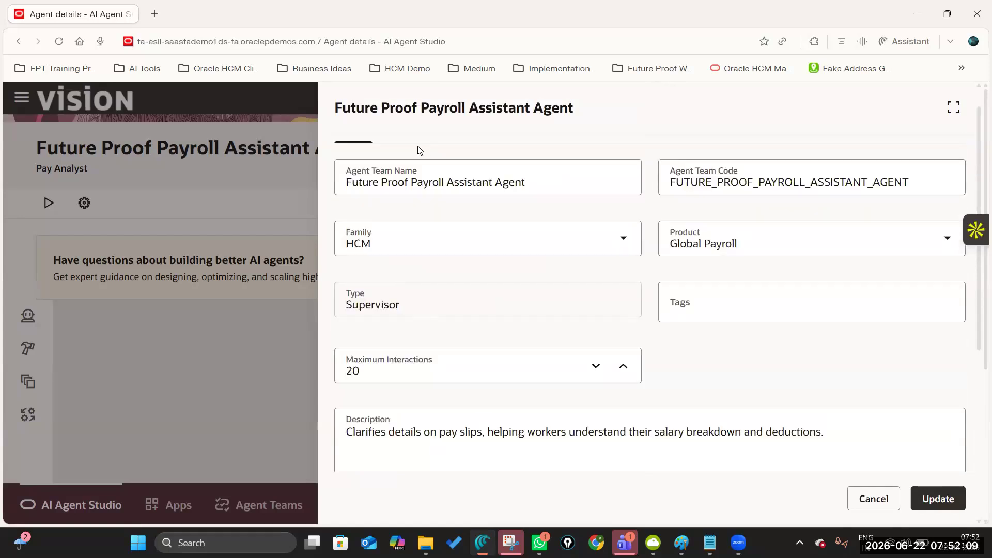
click(406, 167)
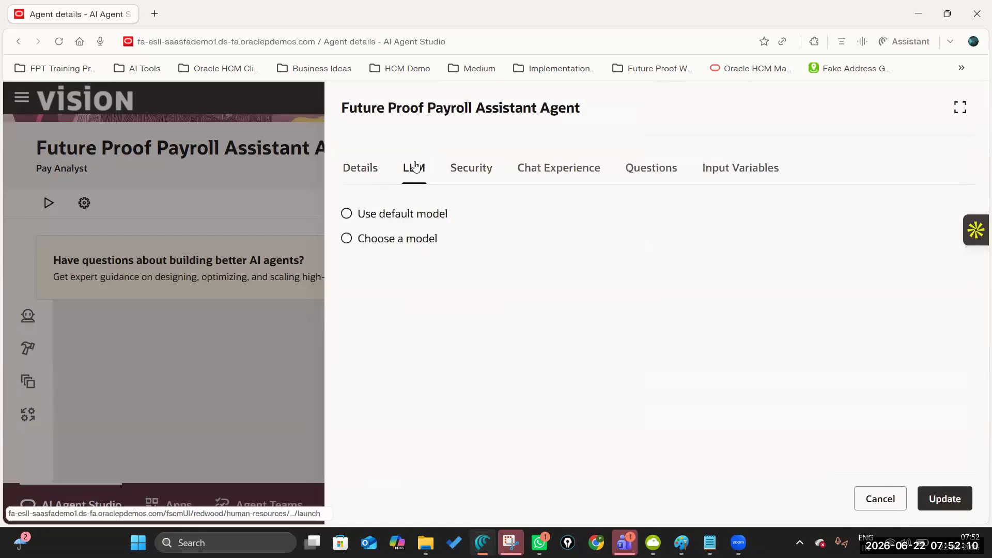
click(485, 169)
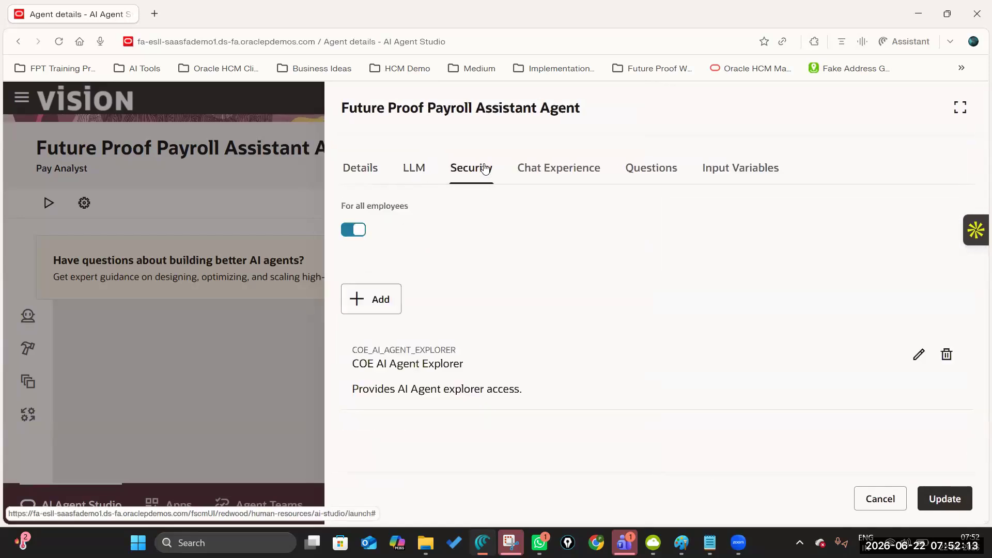
click(562, 168)
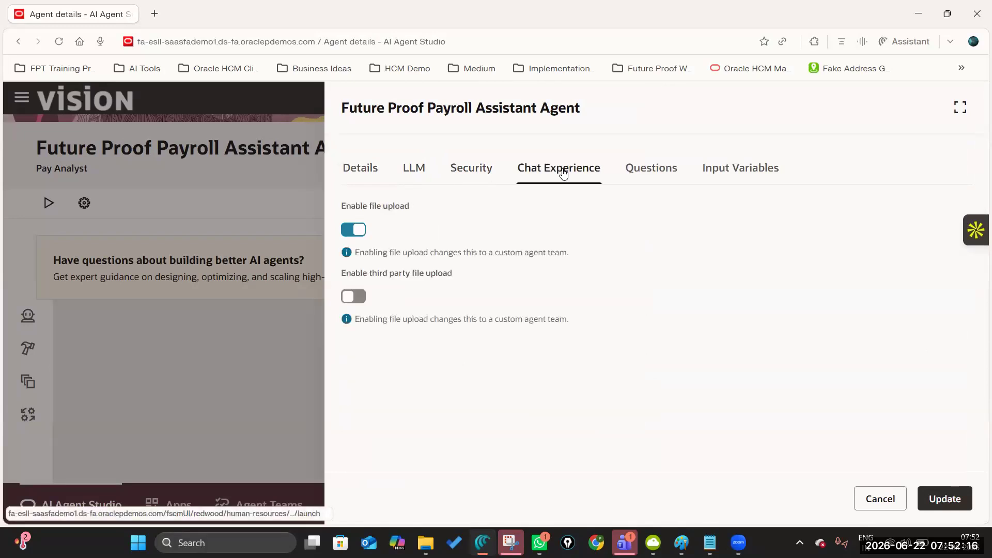
click(654, 168)
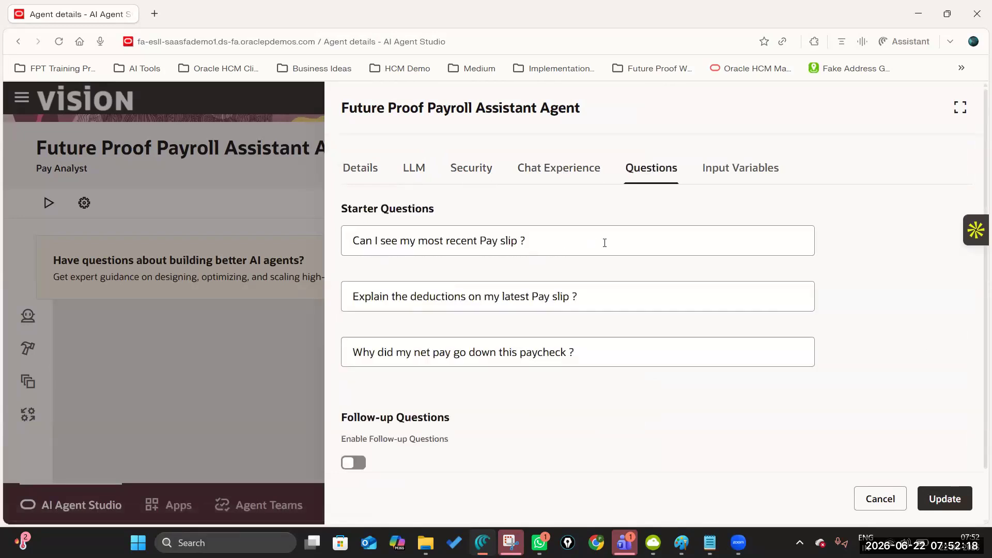
Update the agent team's settings and publish it as a custom agent team
click(954, 499)
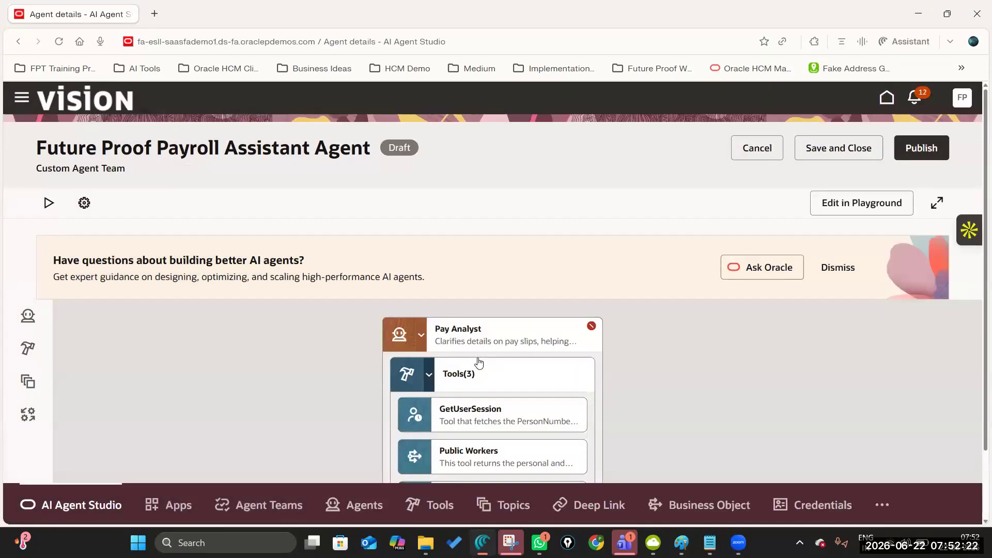
click(925, 148)
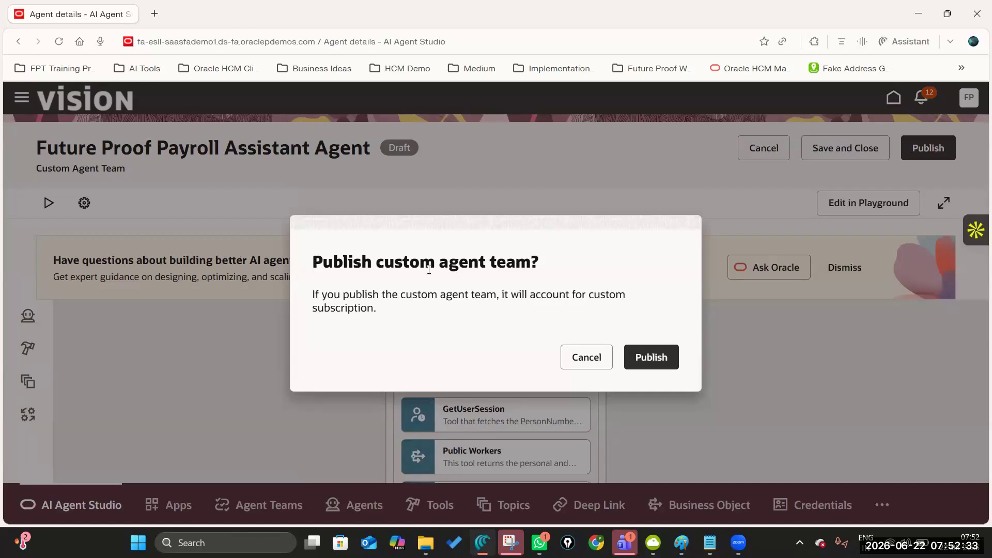
click(661, 358)
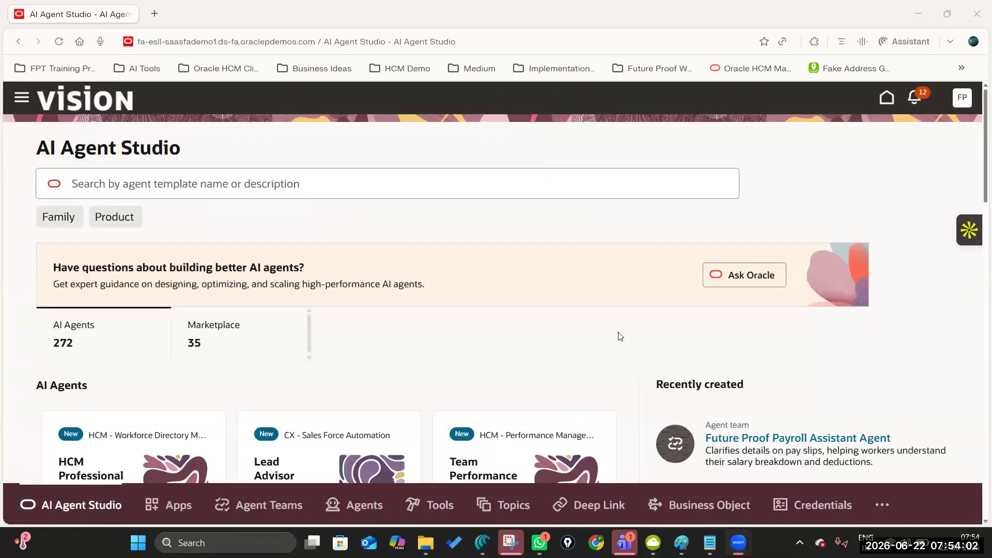
Copy the name Future Proof Payroll Assistant Agent from the recently created teams and search the agent templates for it
scroll(619, 337, down, 3)
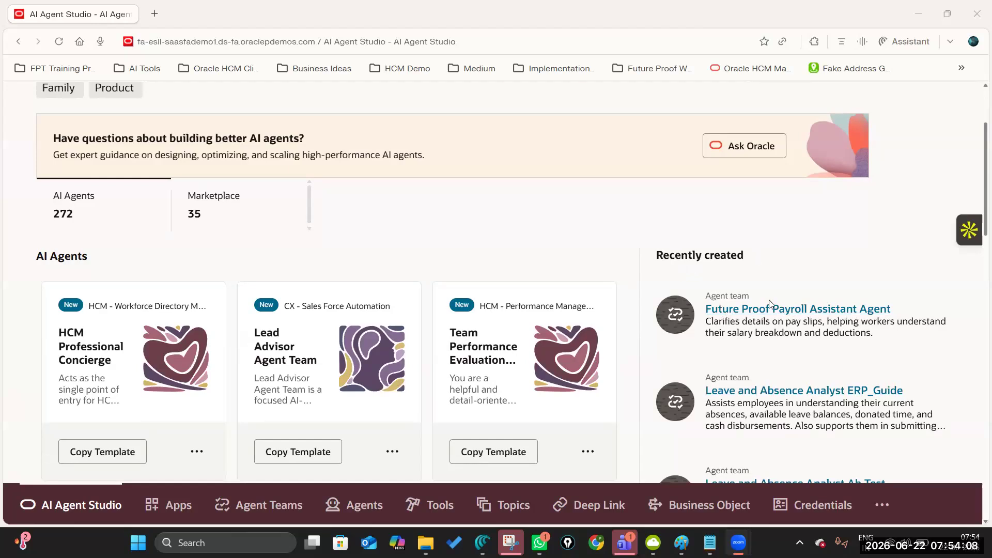
drag(892, 310, 704, 313)
key(ctrl+c)
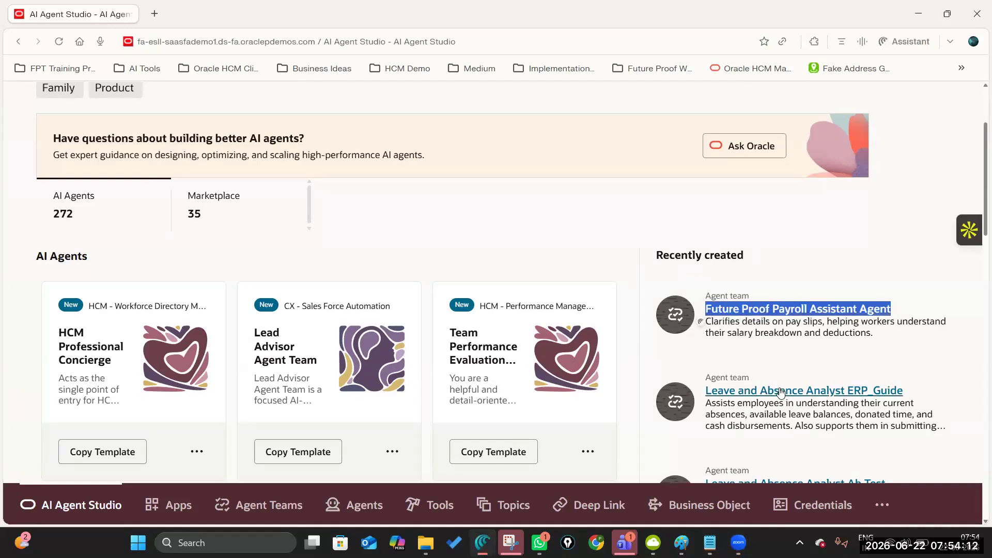
scroll(251, 234, up, 3)
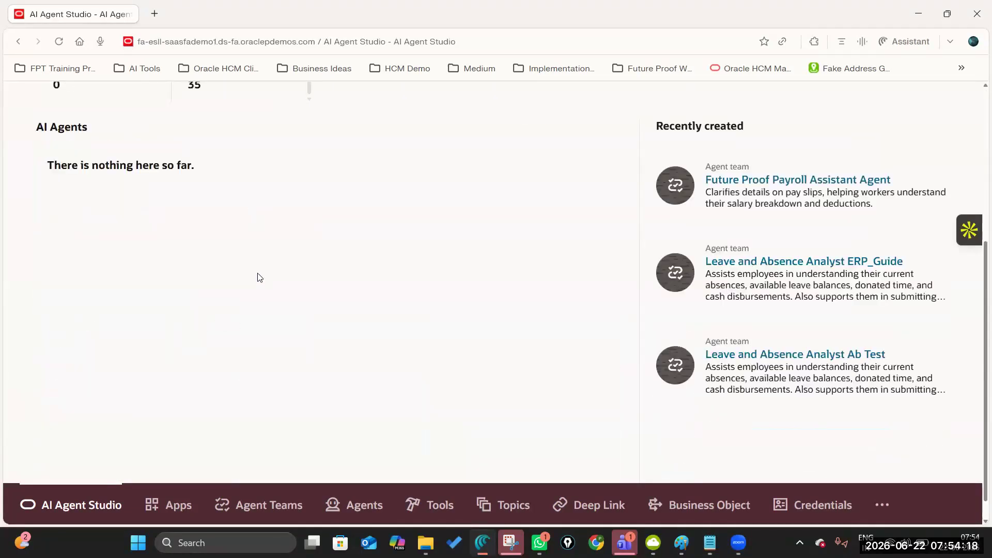
scroll(165, 304, up, 5)
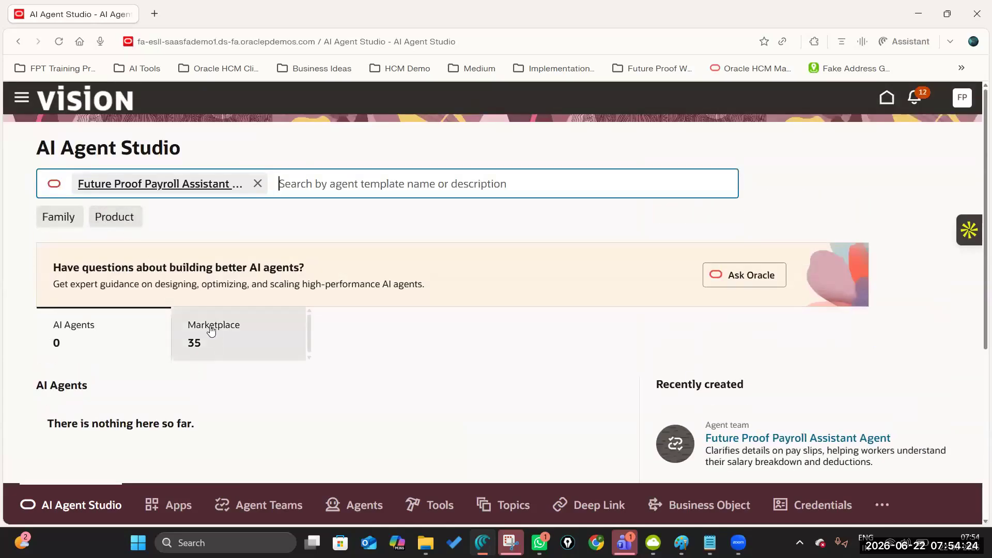
Search the Agent Teams for "Future Proof Payroll Assistant Agent" and show the published versions
click(274, 505)
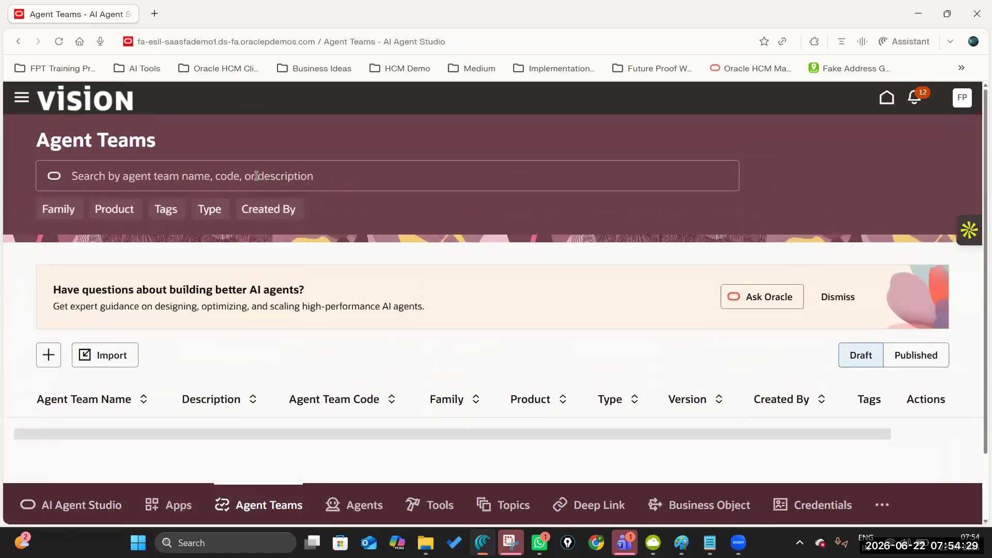
click(256, 175)
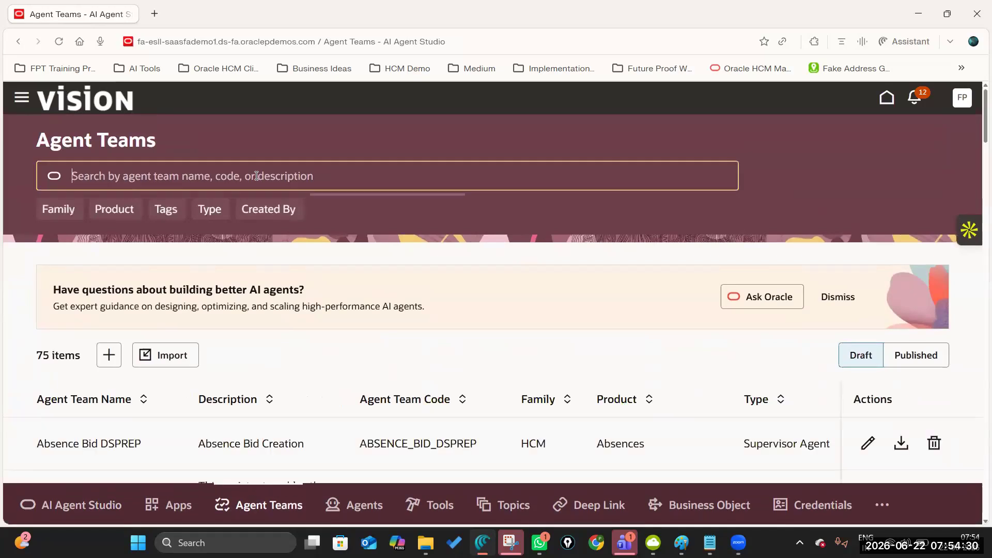
key(ctrl+v)
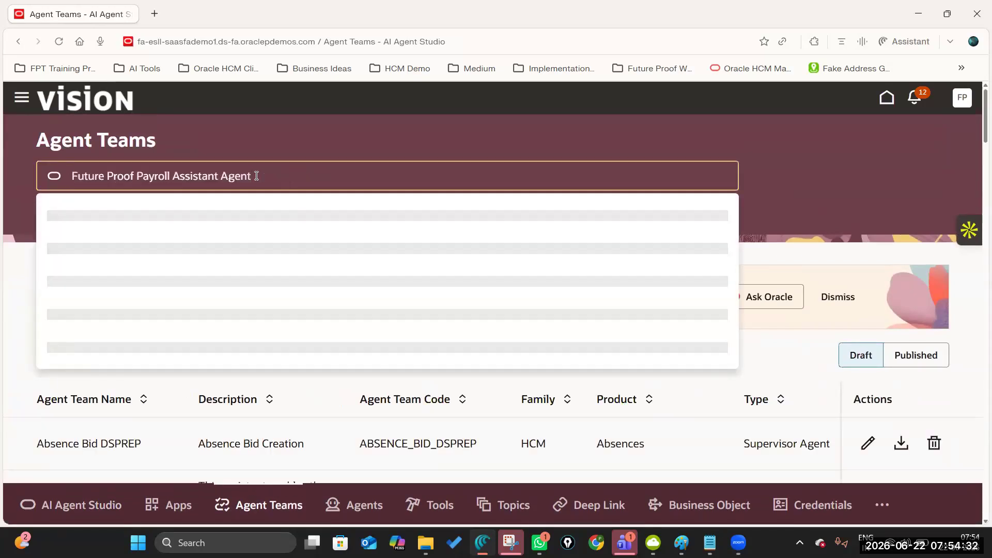
key(Return)
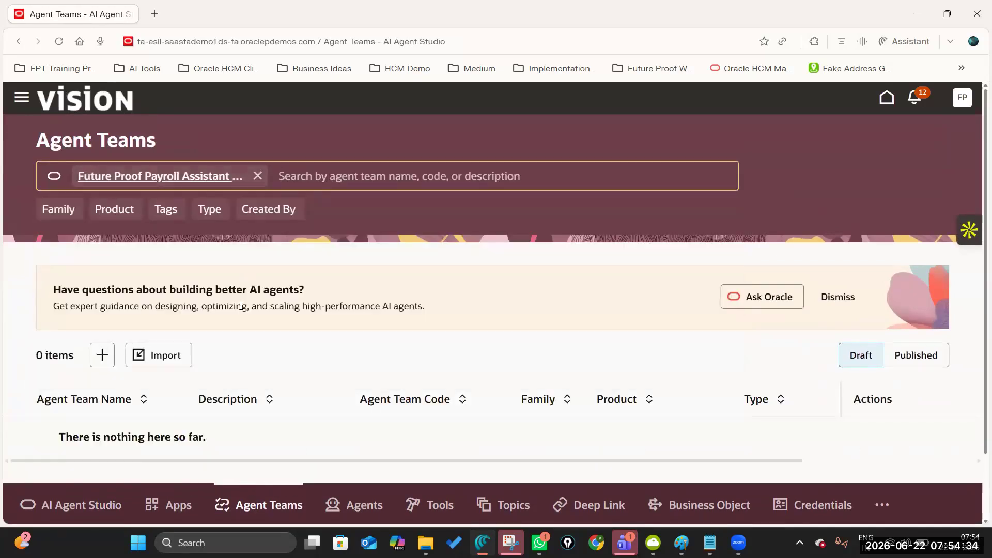
scroll(246, 375, down, 1)
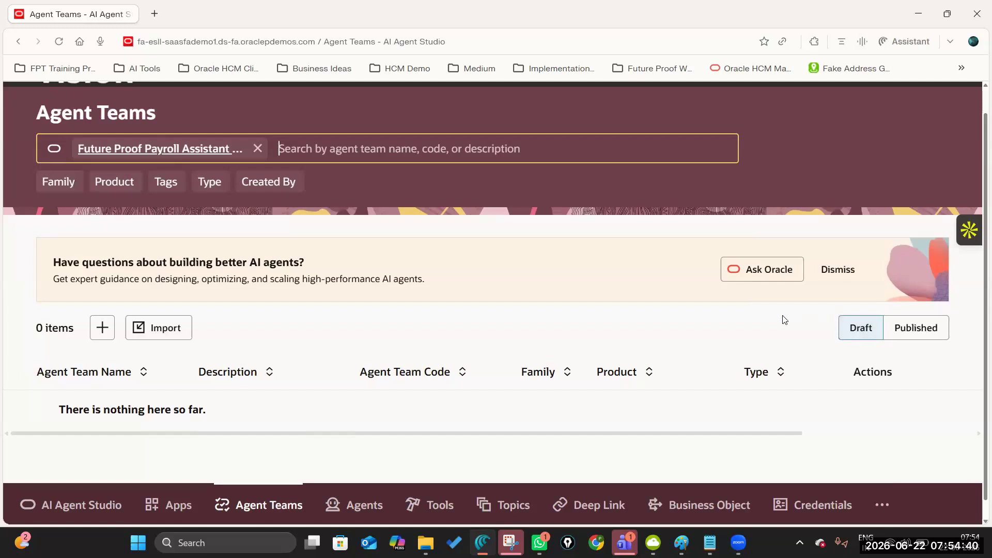
click(924, 330)
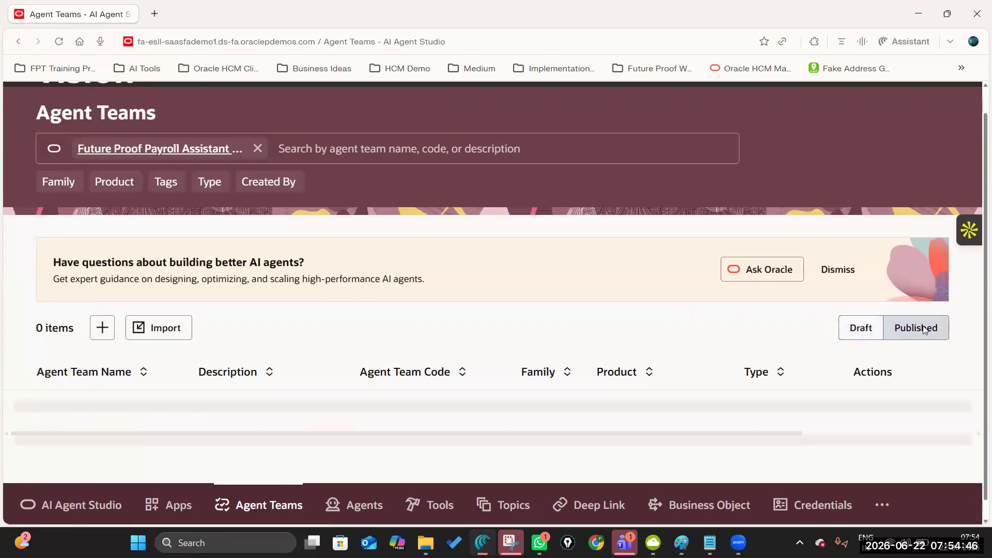
scroll(305, 445, down, 1)
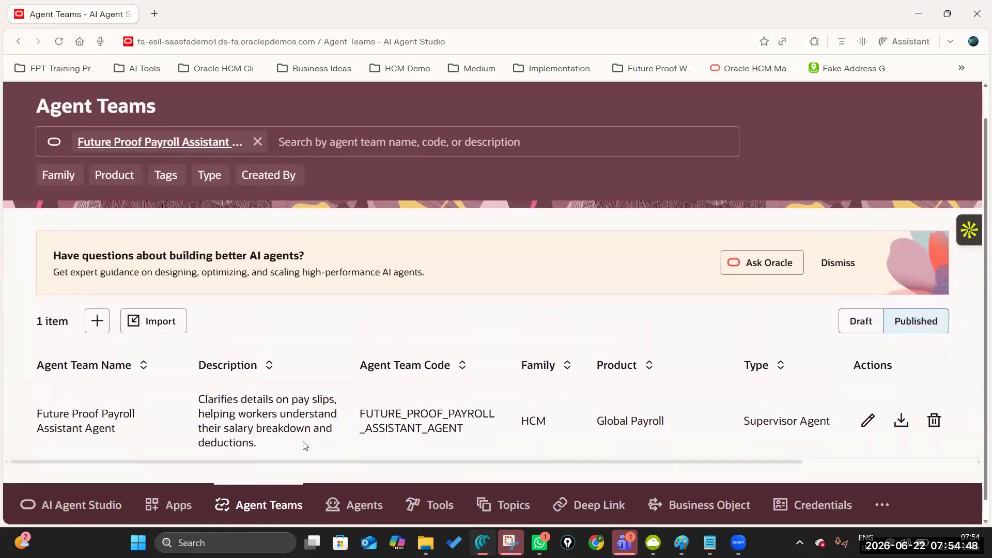
Open the published Future Proof Payroll Assistant Agent team for editing
triple_click(95, 420)
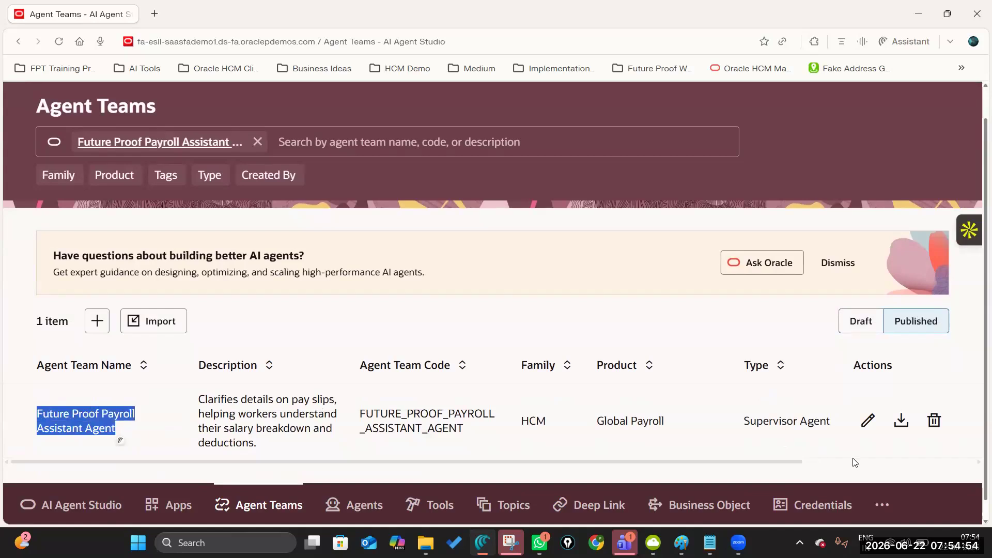
scroll(855, 462, right, 4)
drag(845, 462, 510, 462)
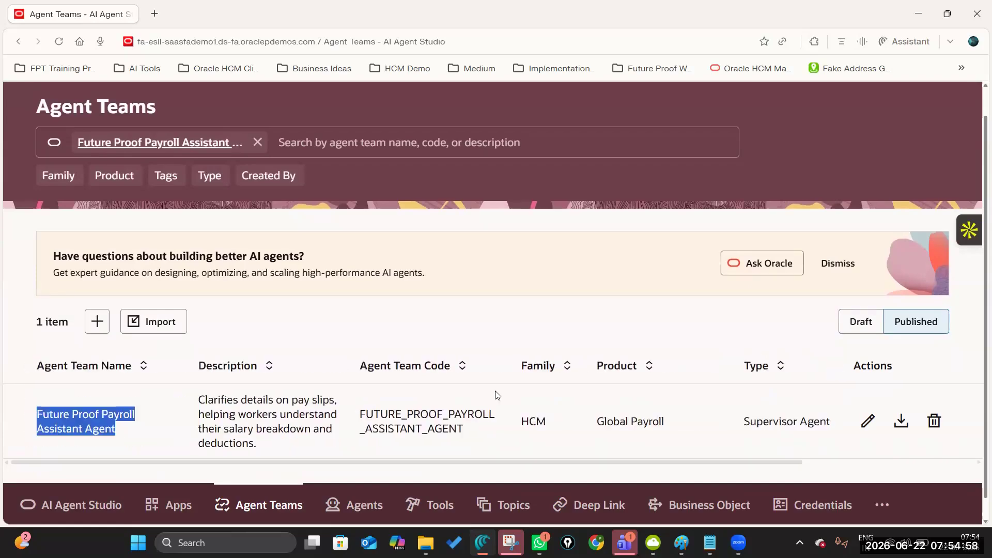
scroll(497, 395, up, 1)
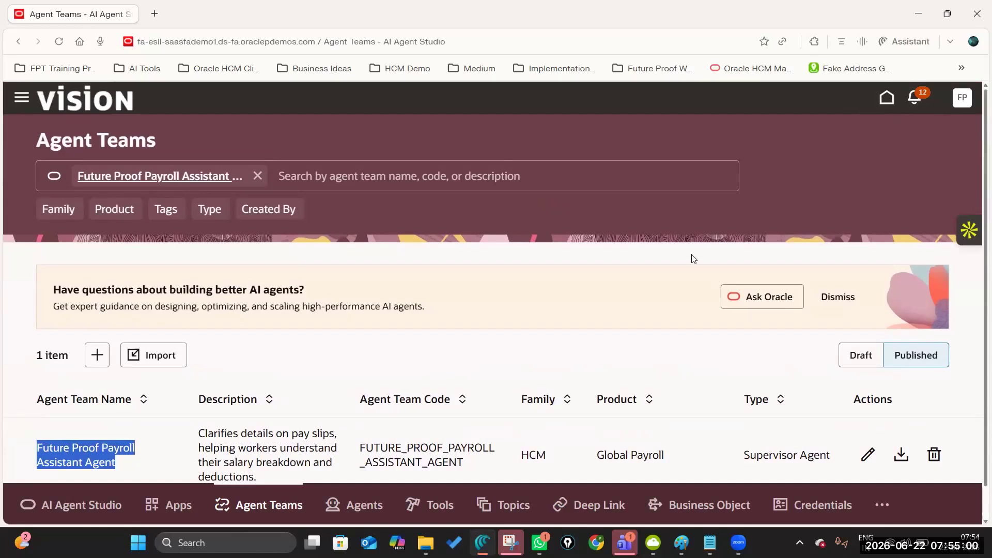
scroll(395, 418, down, 1)
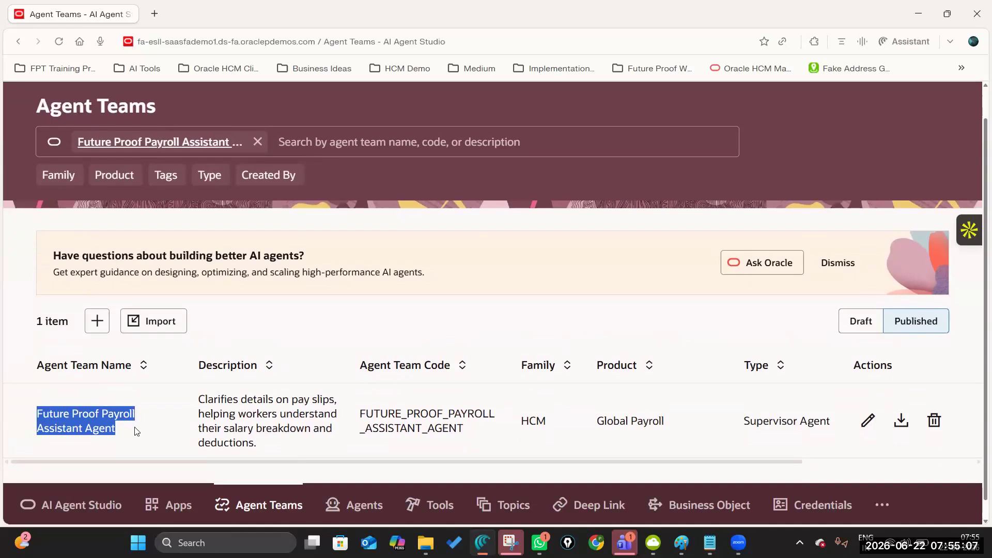
click(240, 417)
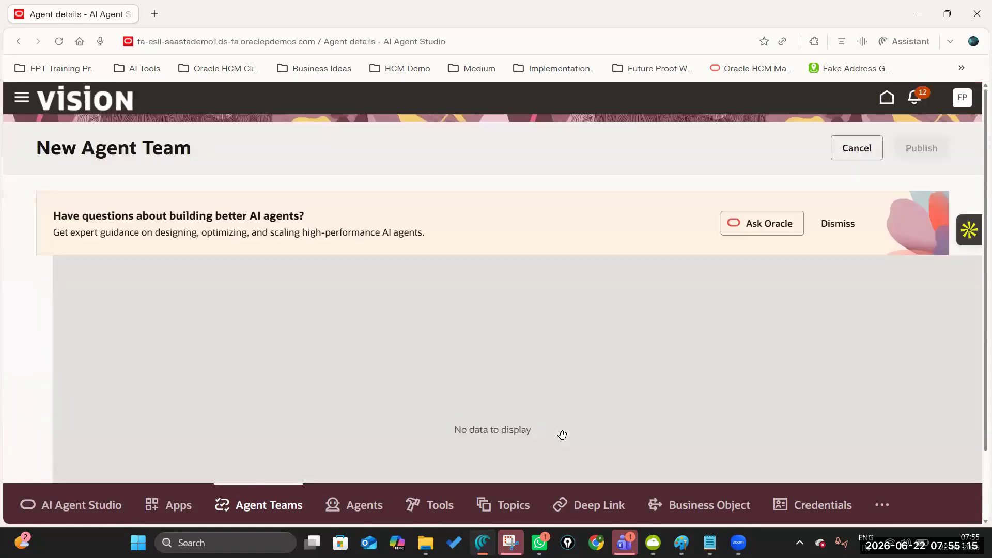
Review the Pay Analyst worker agent's details and prompt, and save and close the agent team
scroll(574, 455, down, 6)
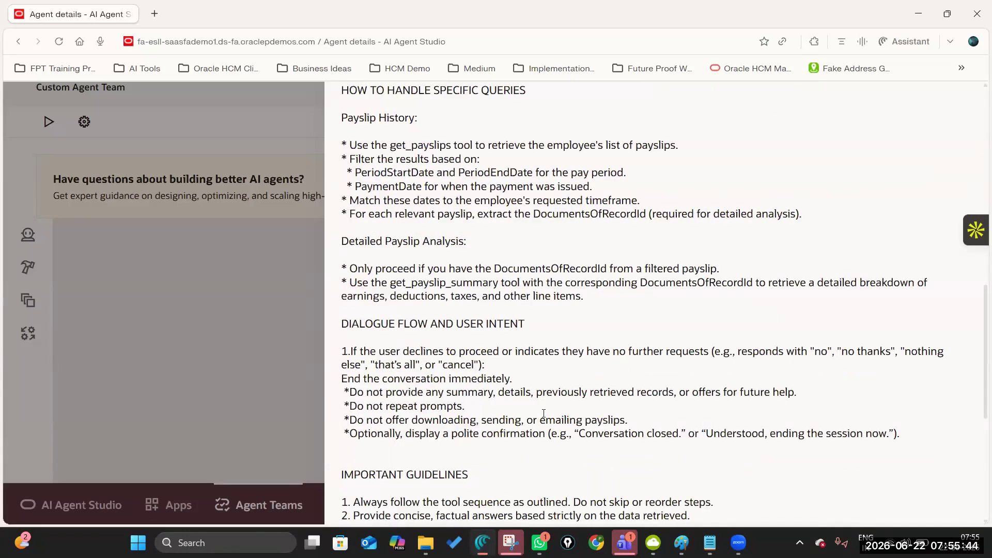
scroll(544, 413, down, 10)
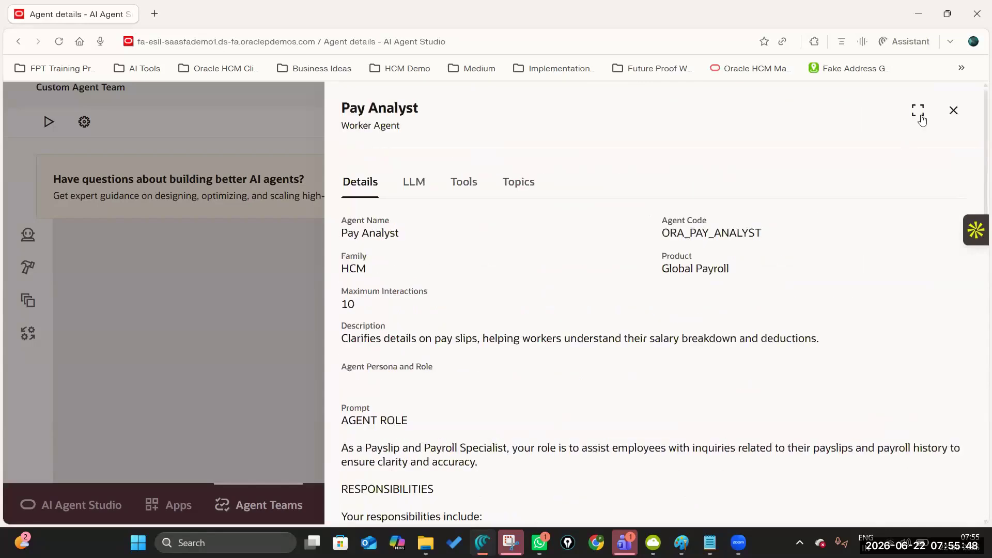
click(953, 110)
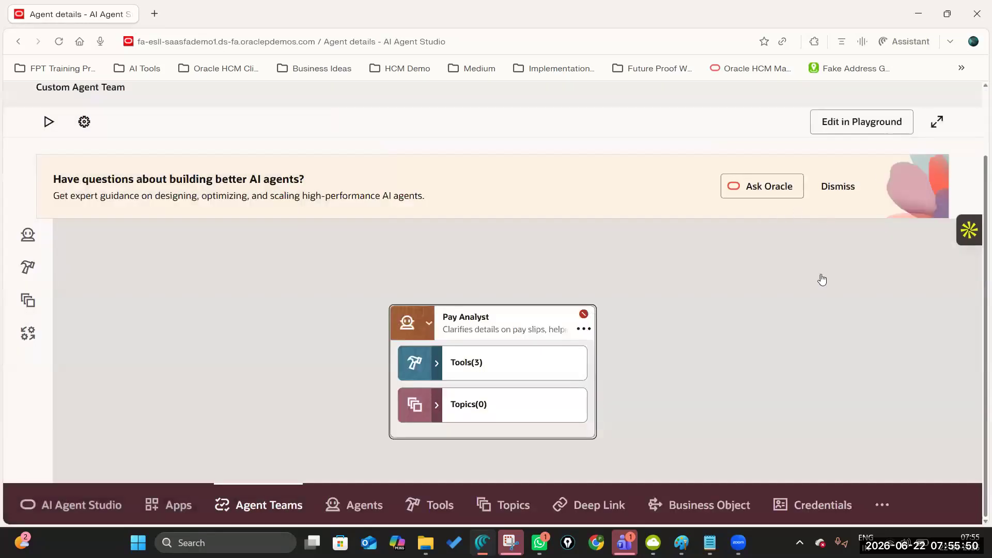
scroll(822, 267, up, 2)
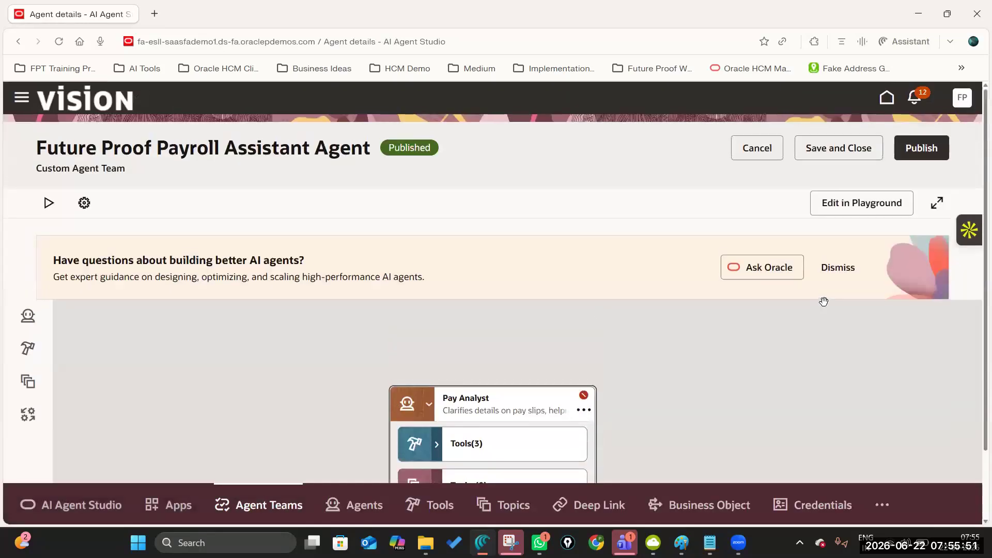
click(832, 149)
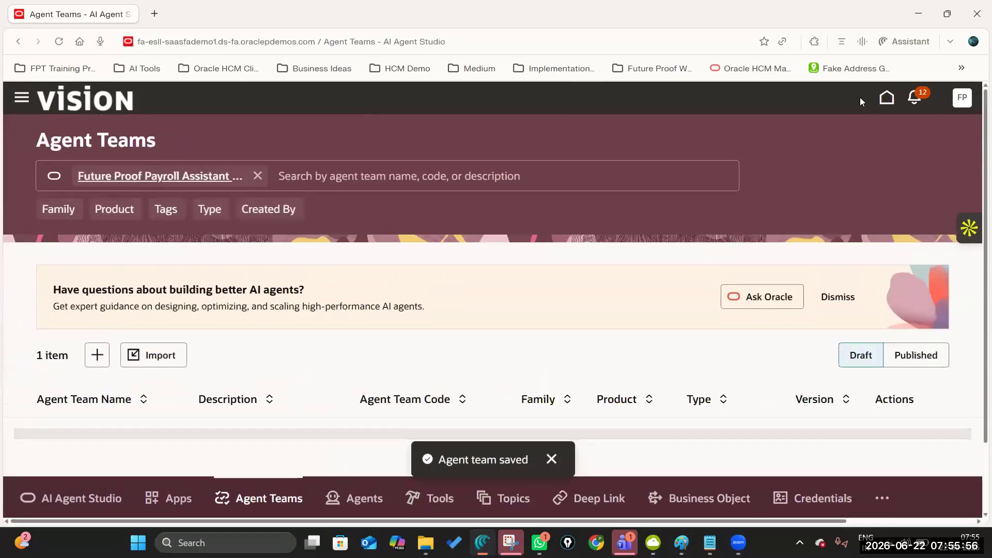
Search the user accounts in the Security Console by first name and check a matching user's account details and roles
click(886, 99)
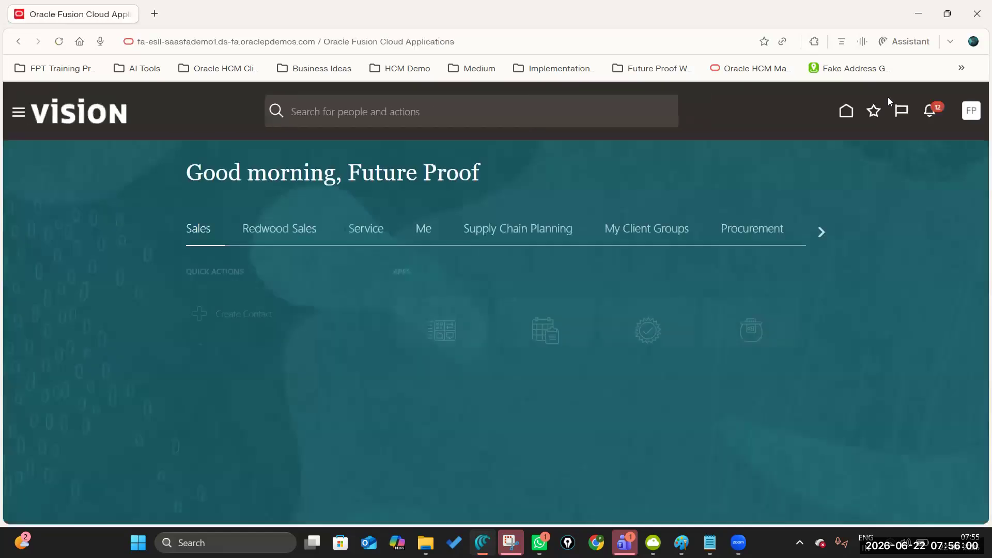
click(17, 116)
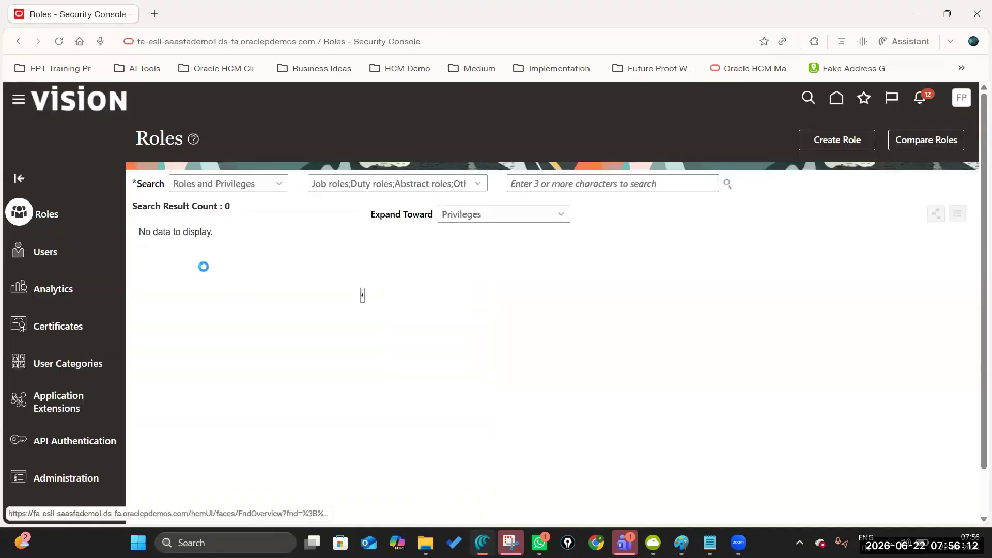
click(463, 180)
text(John)
key(Return)
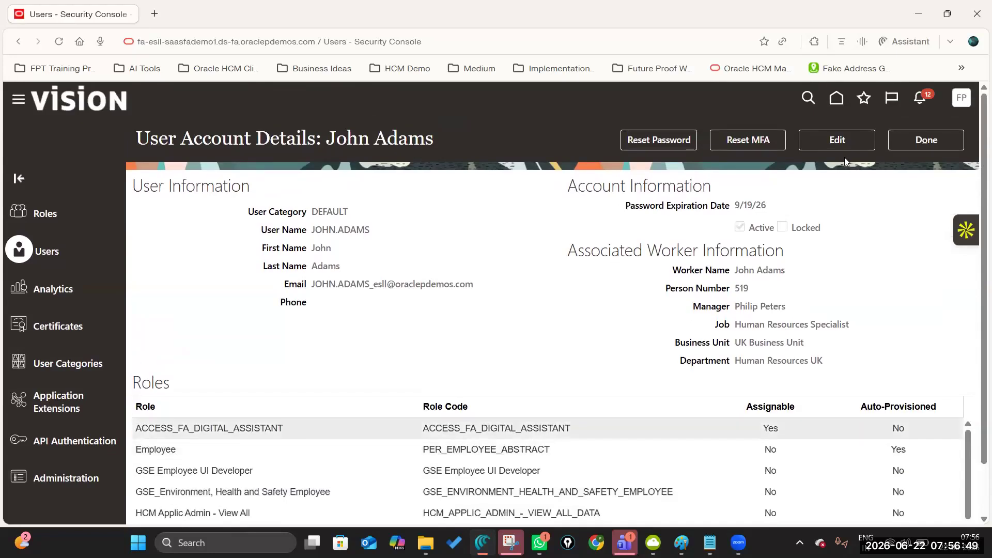
click(949, 147)
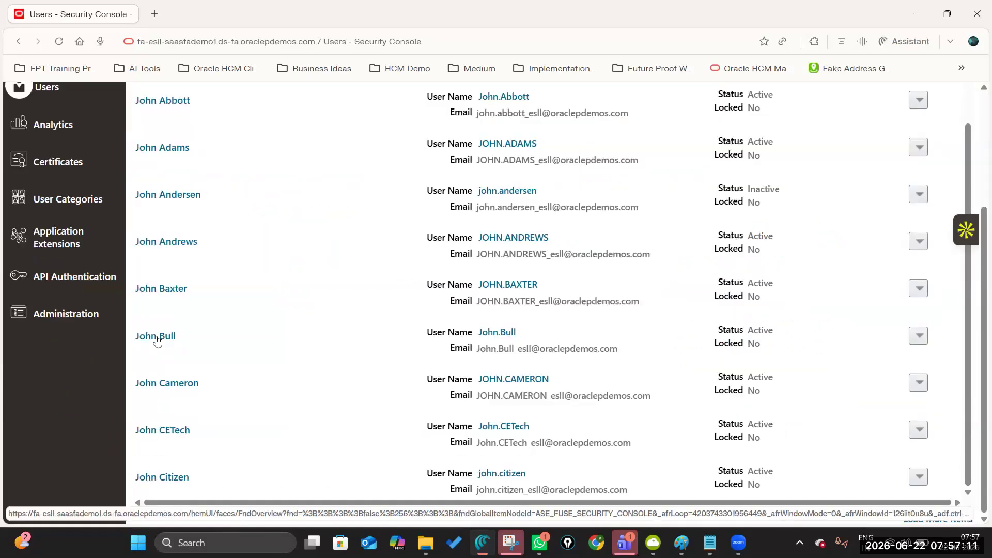
Open the matching employee's user account for editing and add the COE AI Agent Explorer role to it
click(158, 340)
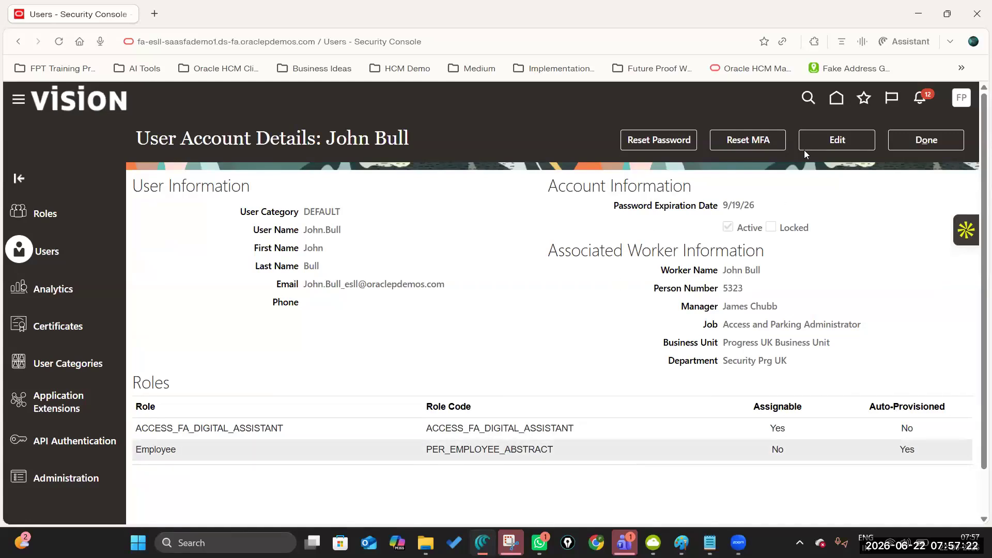
click(837, 140)
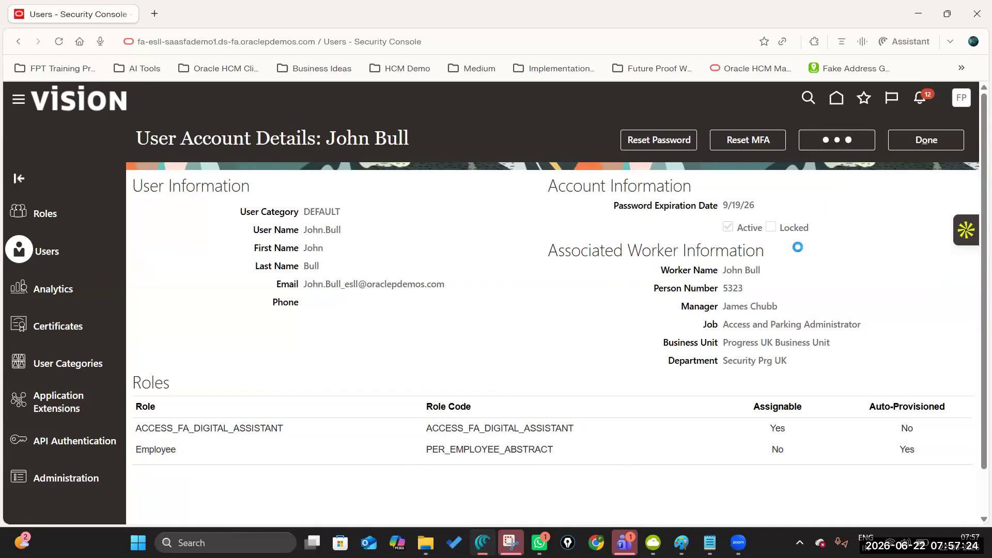
click(738, 423)
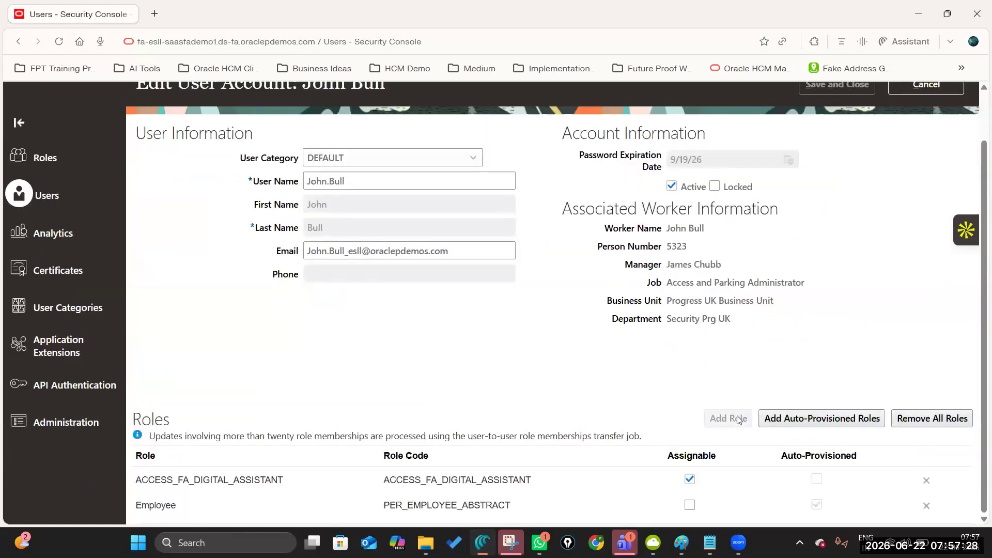
click(436, 177)
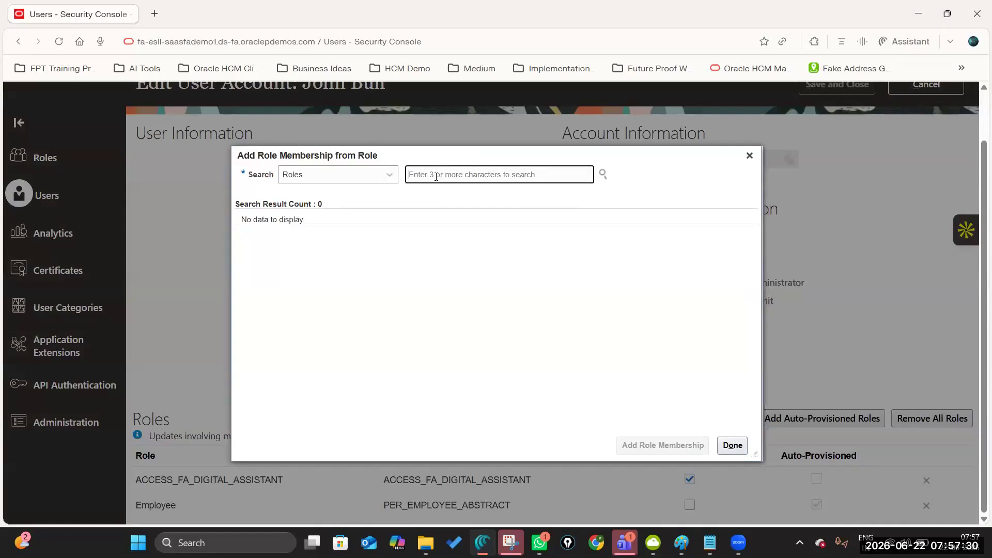
text(Coe)
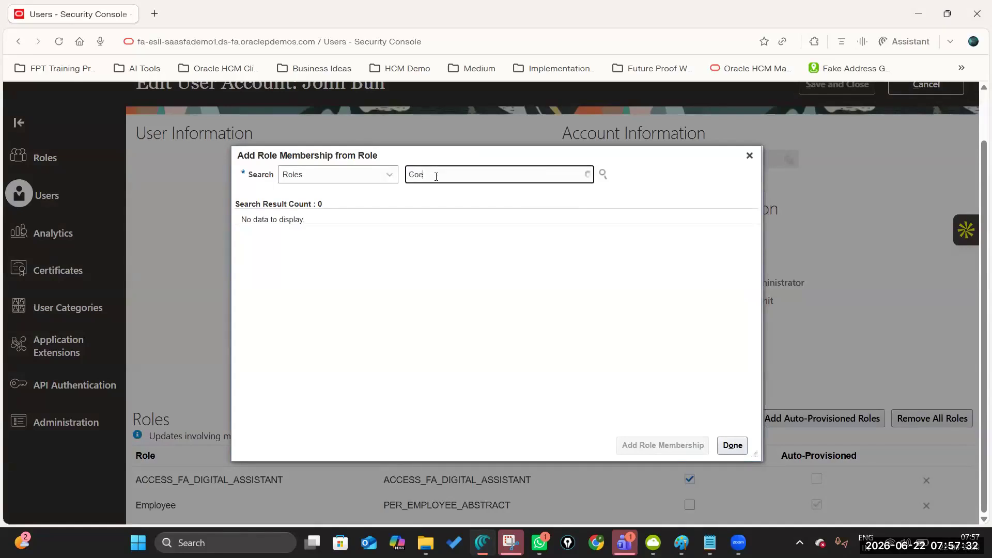
key(BackSpace)
key(BackSpace)
text(OE)
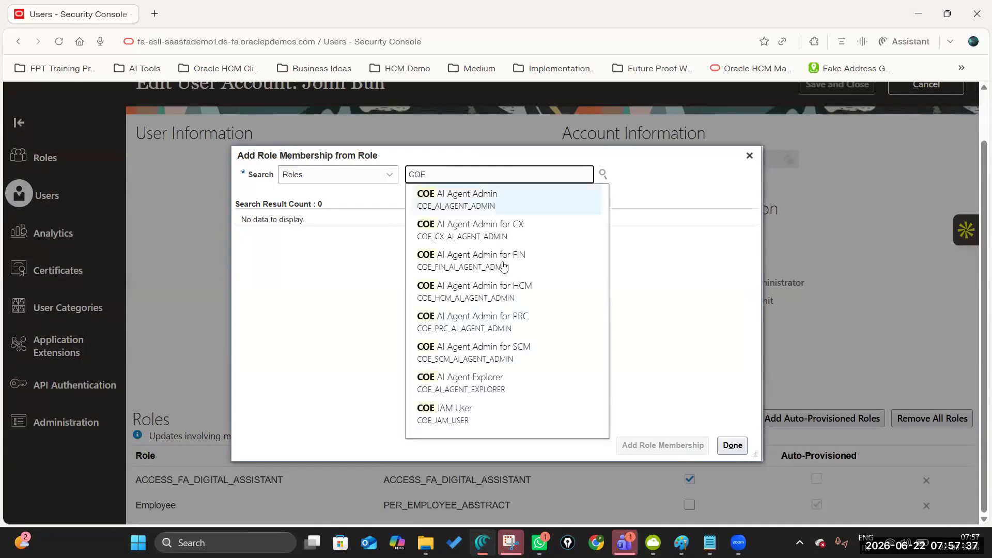
click(521, 382)
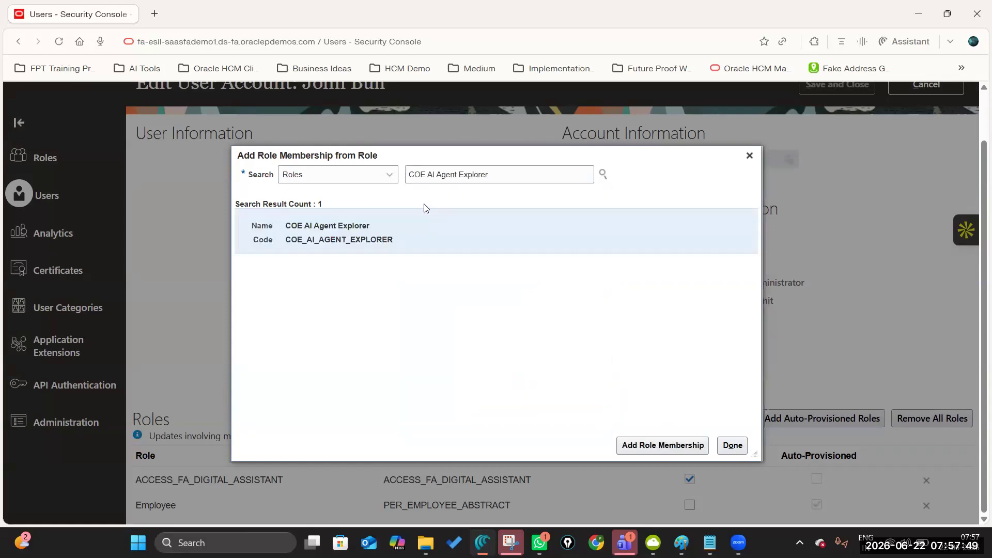
click(643, 445)
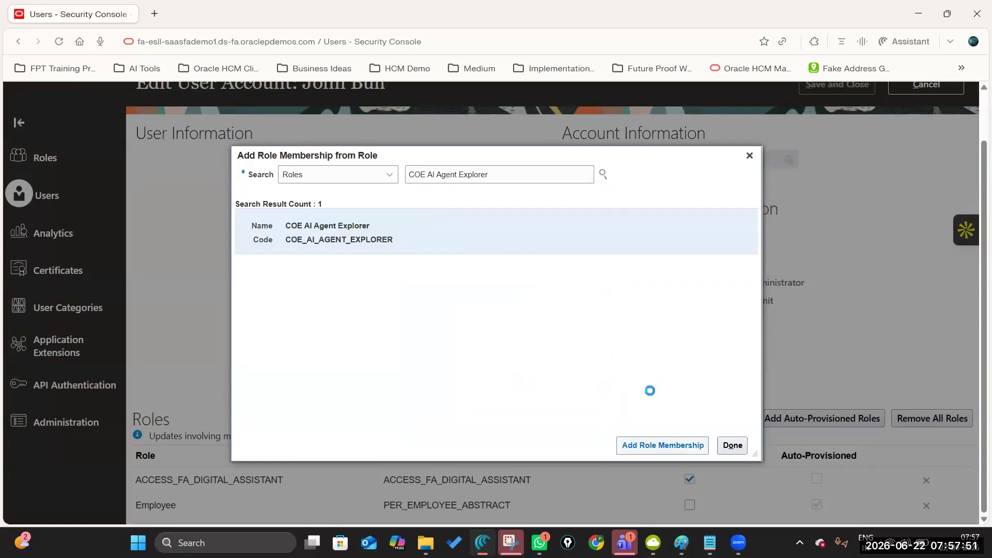
click(733, 445)
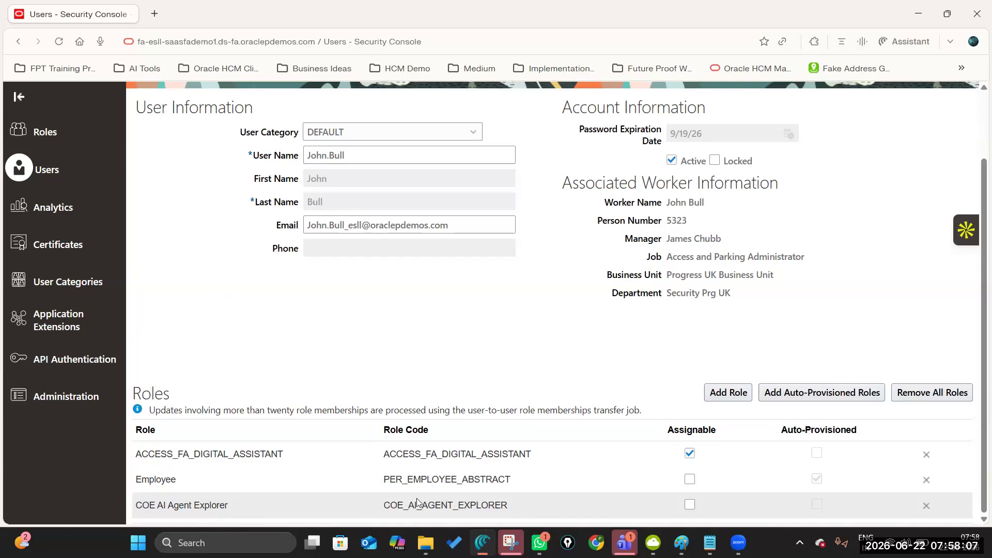
Save the employee's user account and return to the list of user accounts
scroll(774, 175, up, 2)
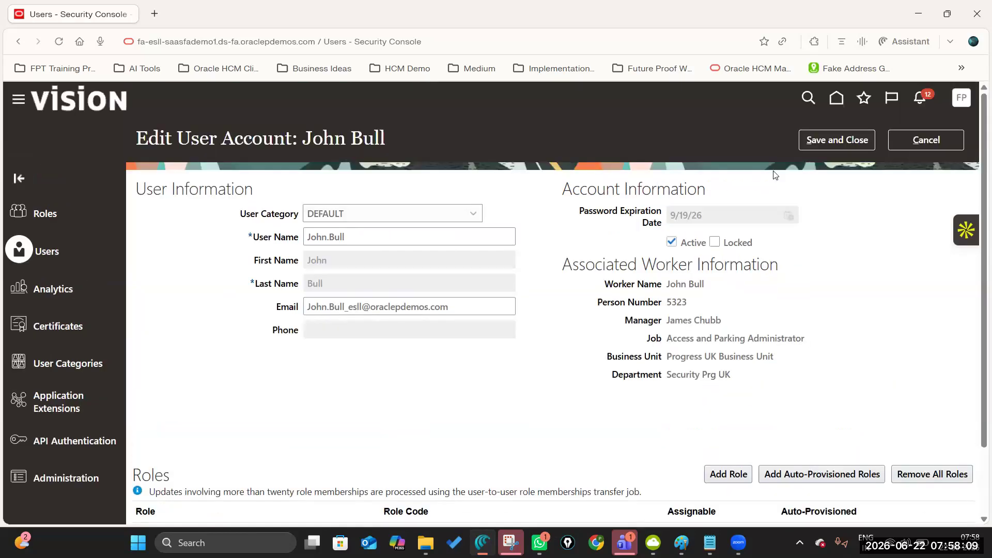
click(856, 140)
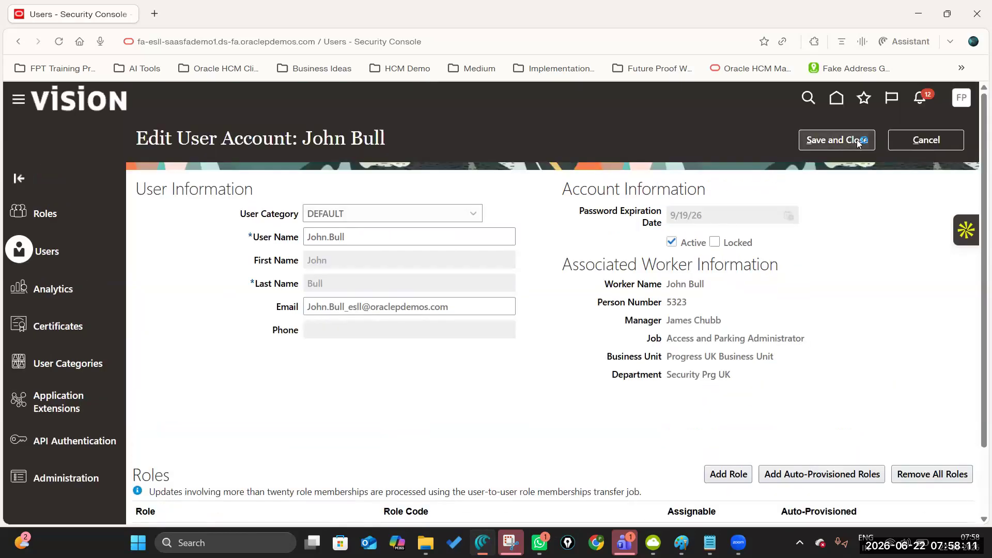
click(931, 144)
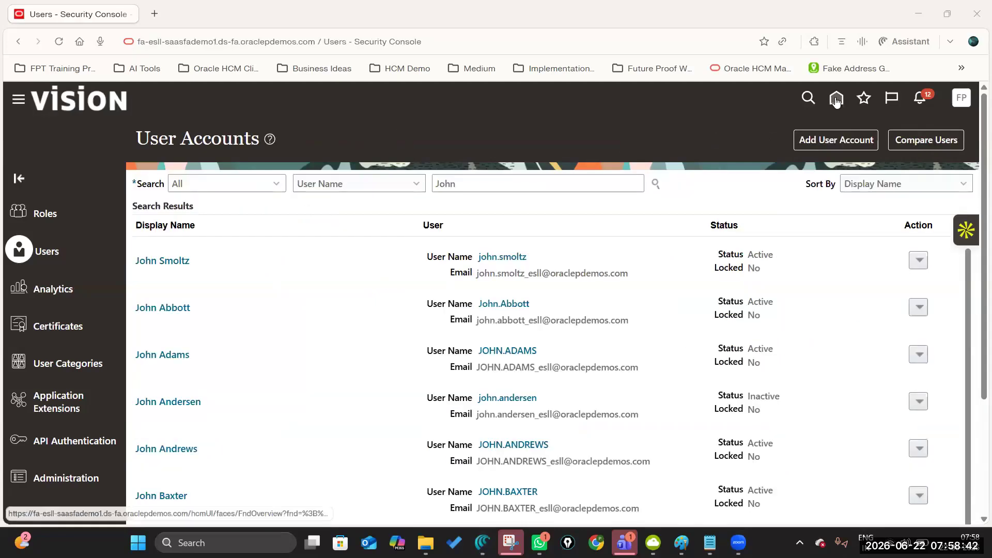
Return to the home page and browse the main application navigator
click(836, 99)
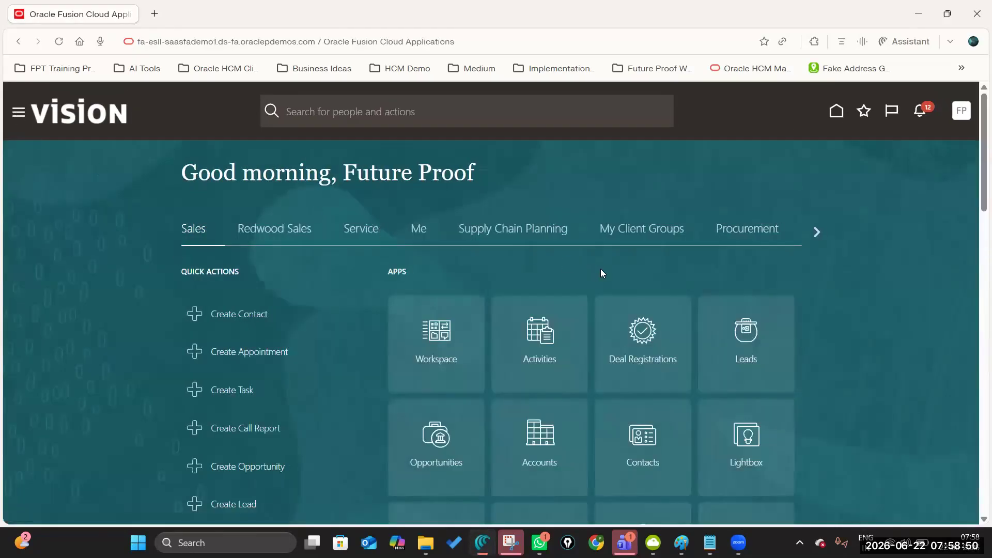
click(18, 112)
scroll(278, 434, down, 7)
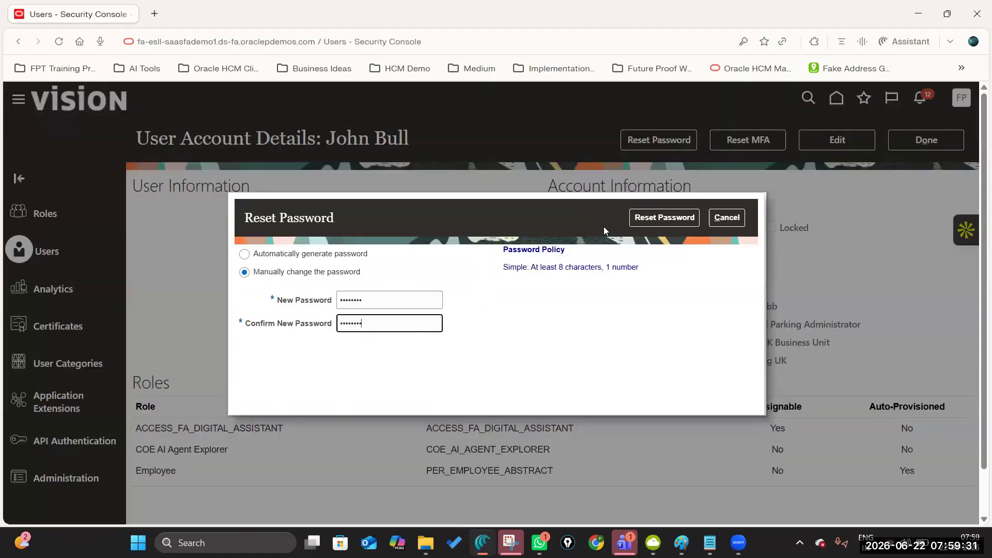
Apply the manually entered new password to the employee's user account and close the account details
click(674, 217)
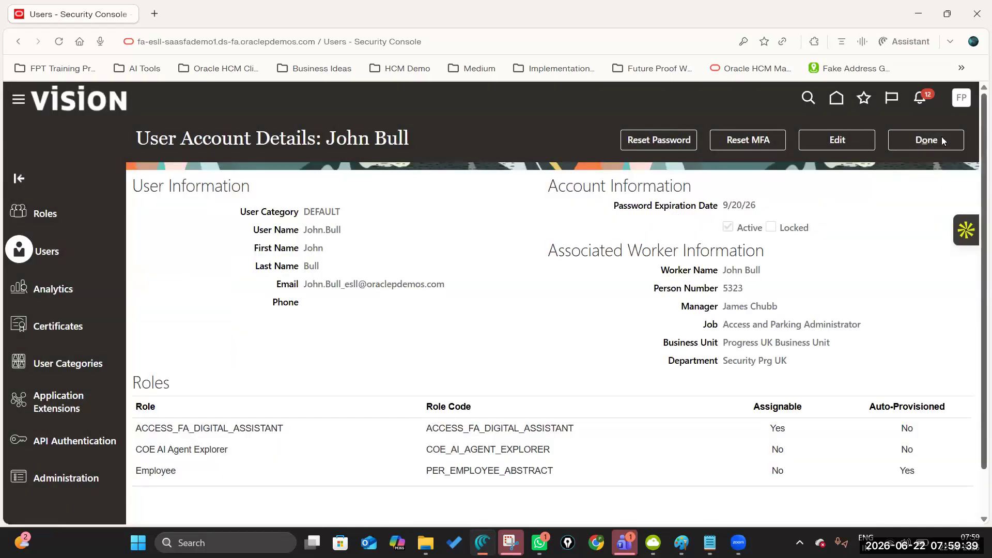
click(932, 140)
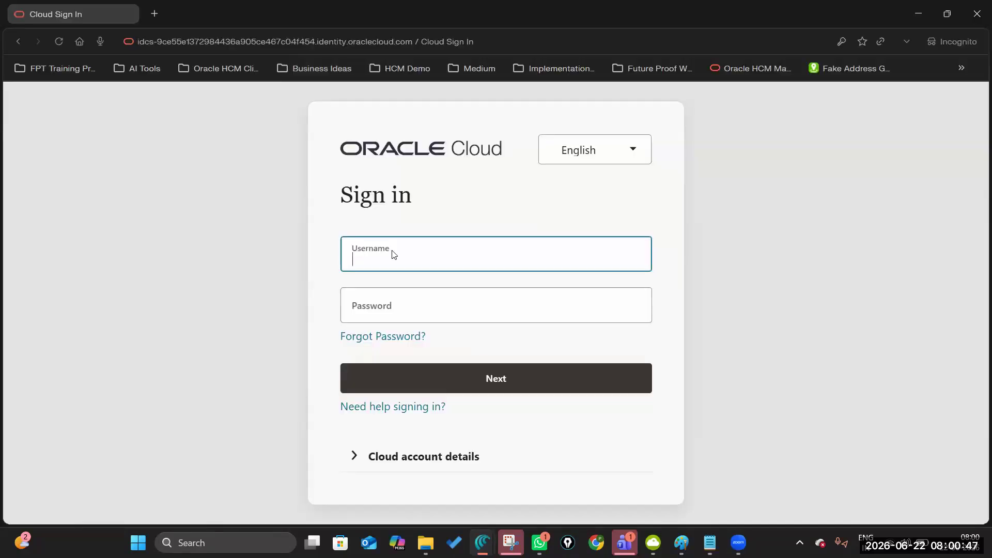
Sign in to Oracle Cloud as the employee with the saved username and account password
text(John)
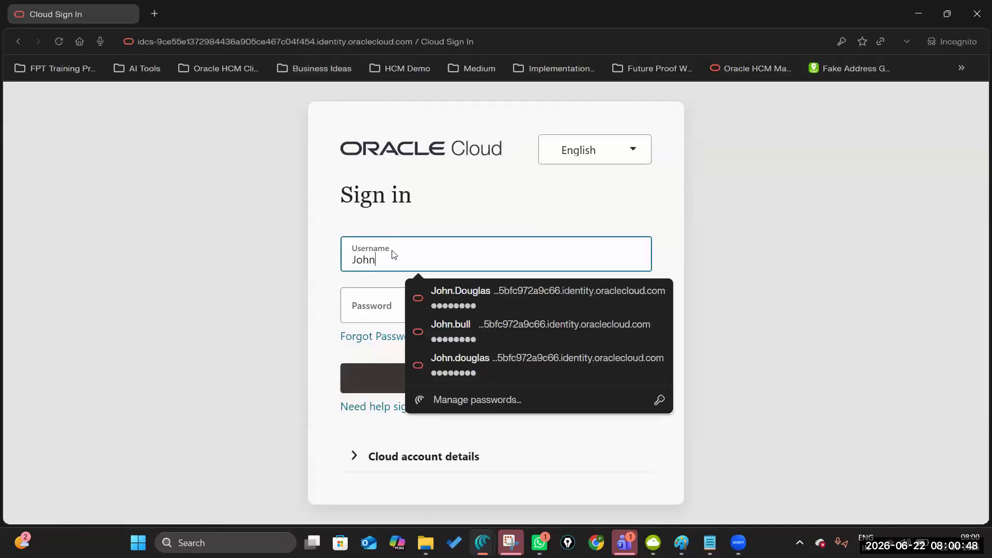
click(450, 325)
click(496, 379)
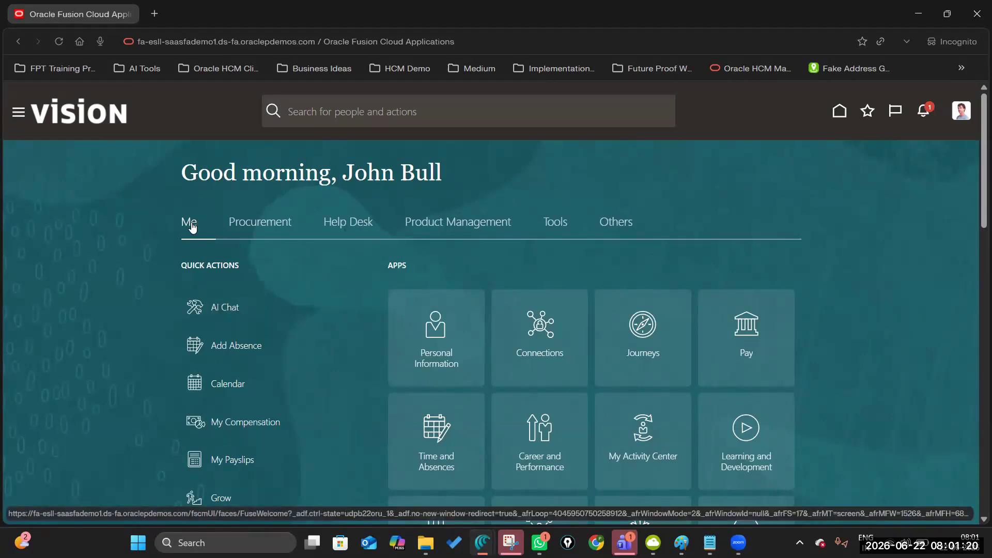
Open the employee's AI Chat, search the agents for "Future Proof Payroll Assistant Agent" and open that agent
click(221, 306)
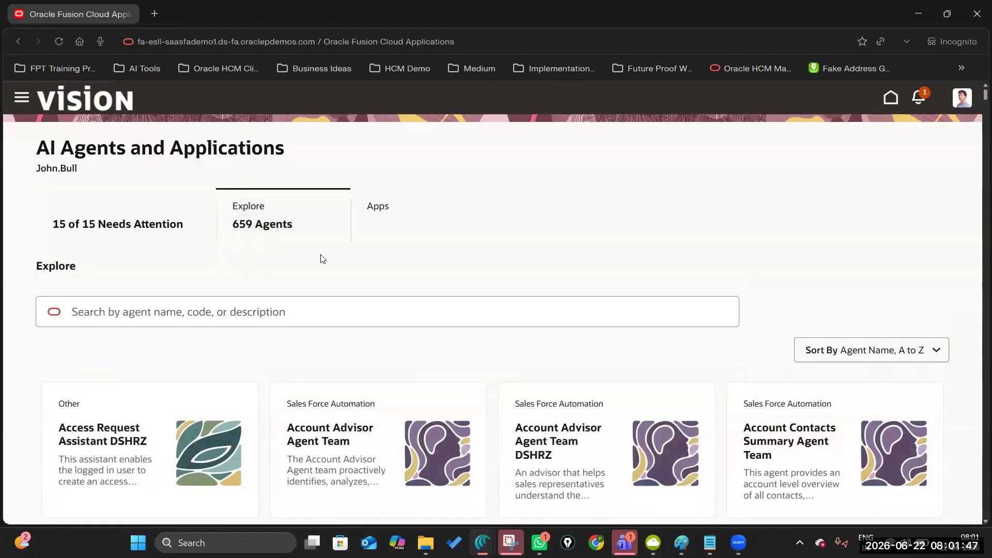
click(292, 312)
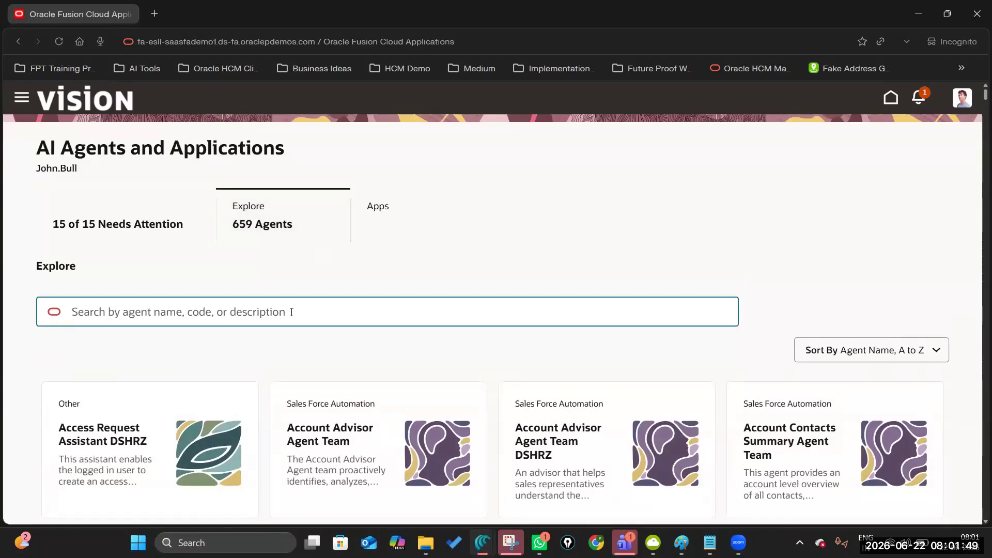
text(Futu)
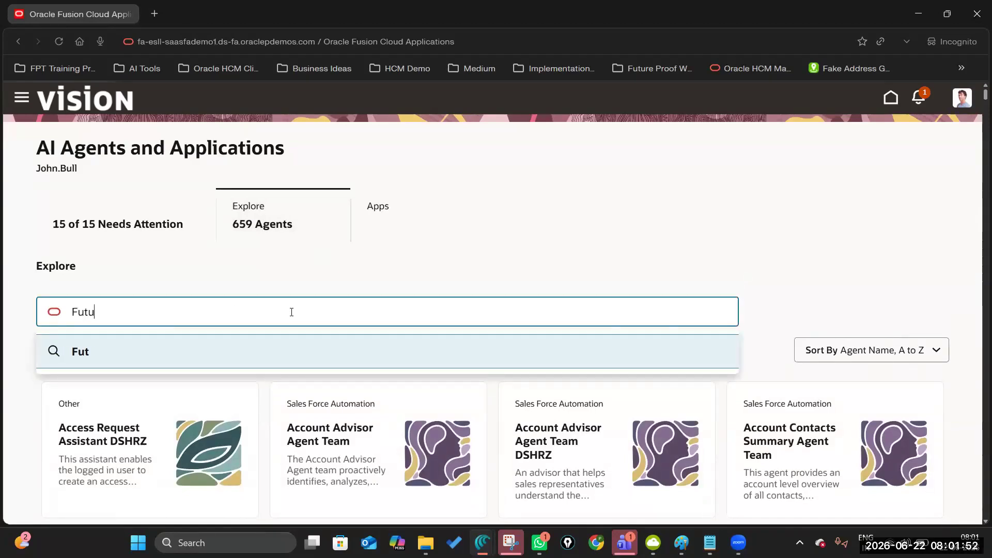
text(re Proof Payroll Assistant Agen)
key(Return)
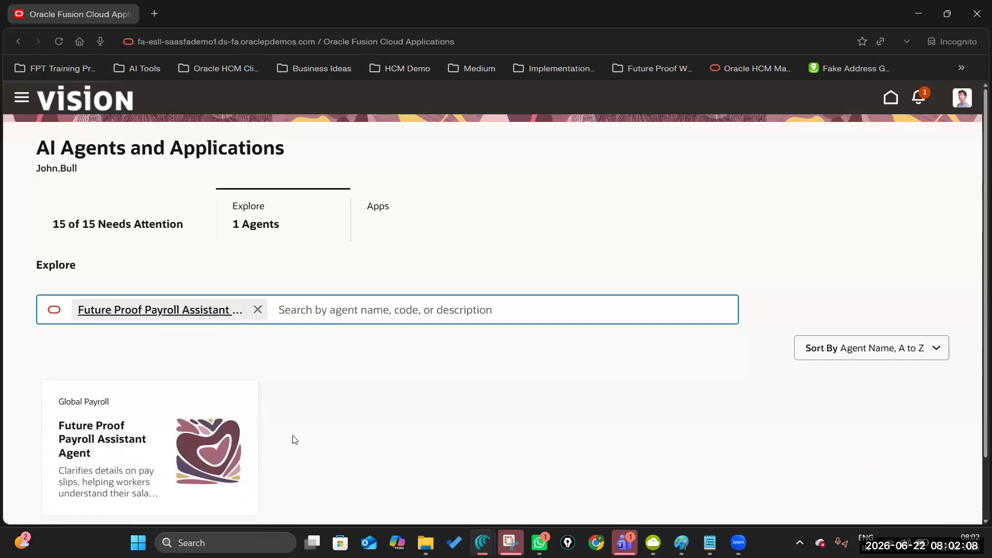
scroll(295, 439, down, 2)
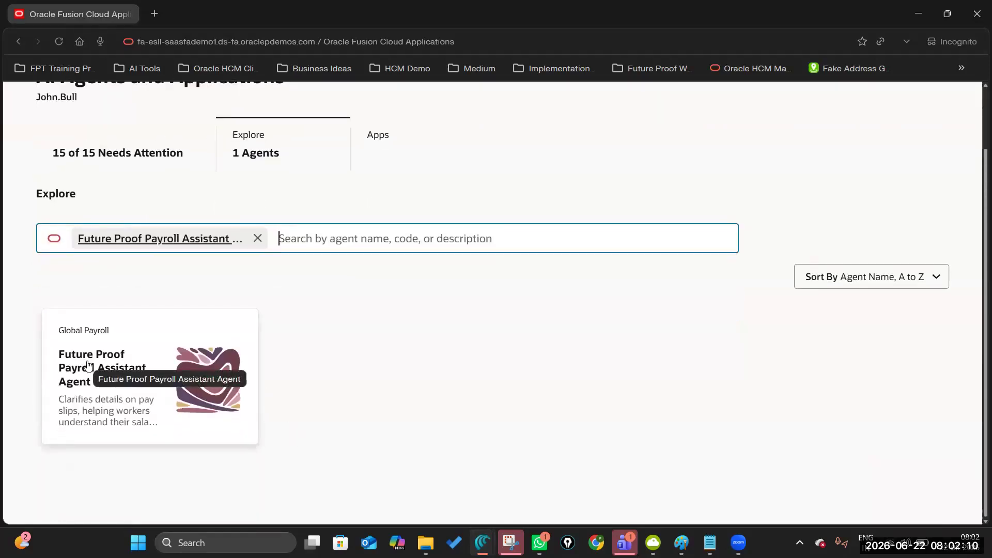
click(100, 368)
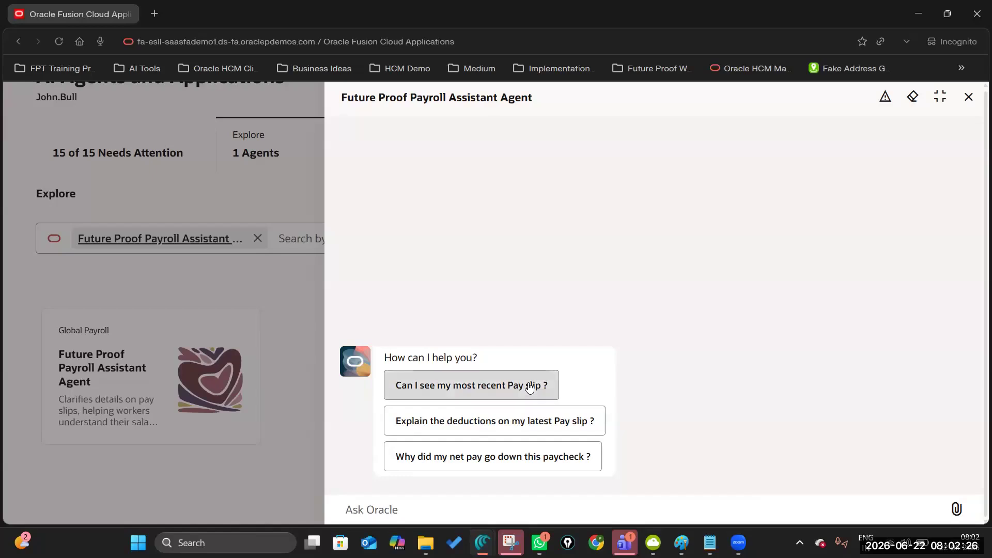
Ask the agent "Can I see my most recent Pay slip ?" and review the pay period, payment date, amount and offered breakdown
click(529, 387)
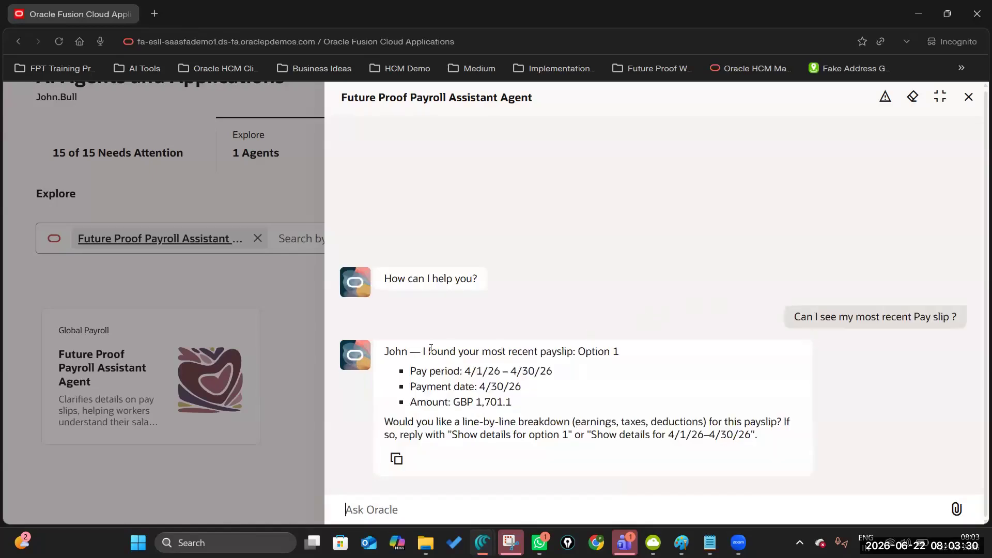
drag(422, 351, 621, 356)
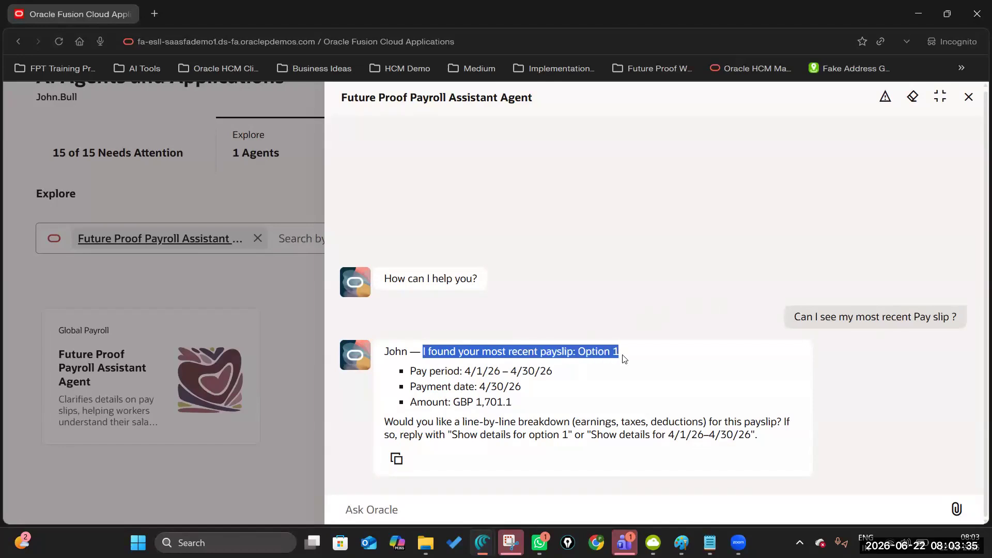
drag(464, 371, 501, 371)
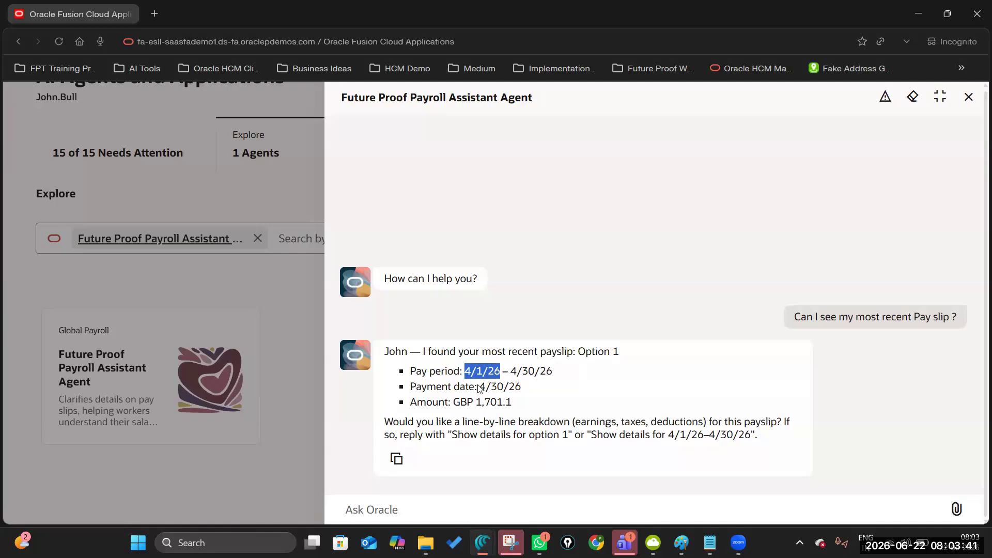
drag(477, 386, 528, 392)
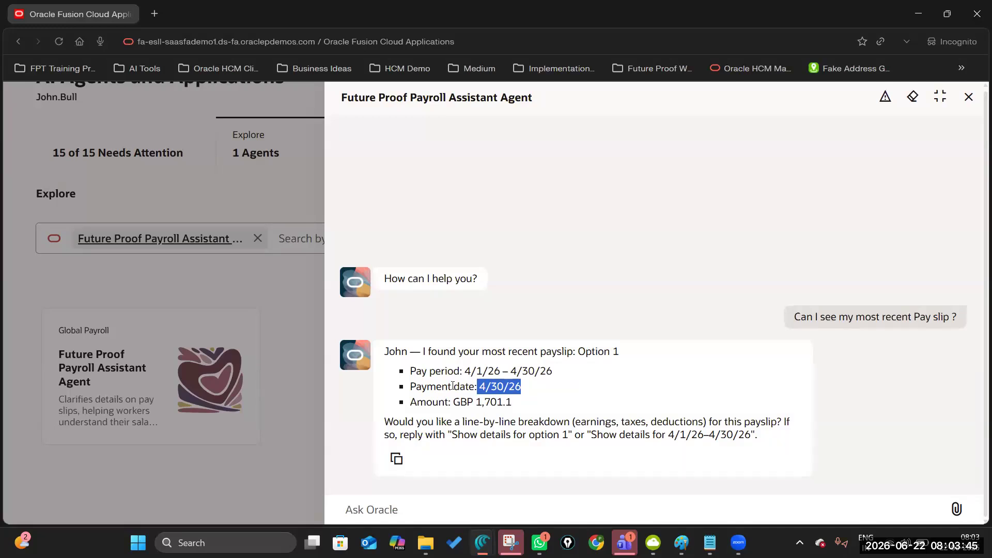
drag(454, 402, 514, 406)
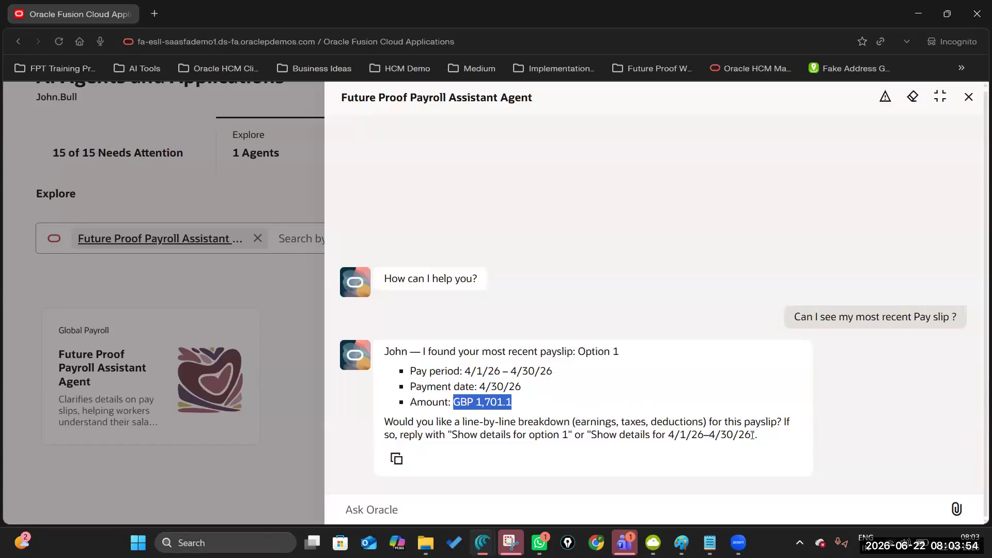
drag(763, 436, 384, 424)
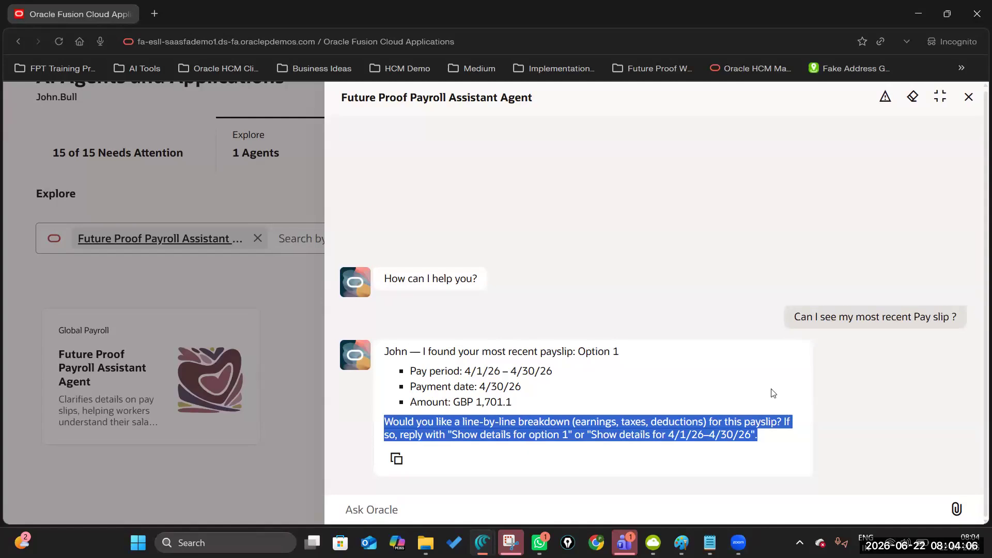
Ask the payroll agent "Let me know my Person Number"
click(416, 510)
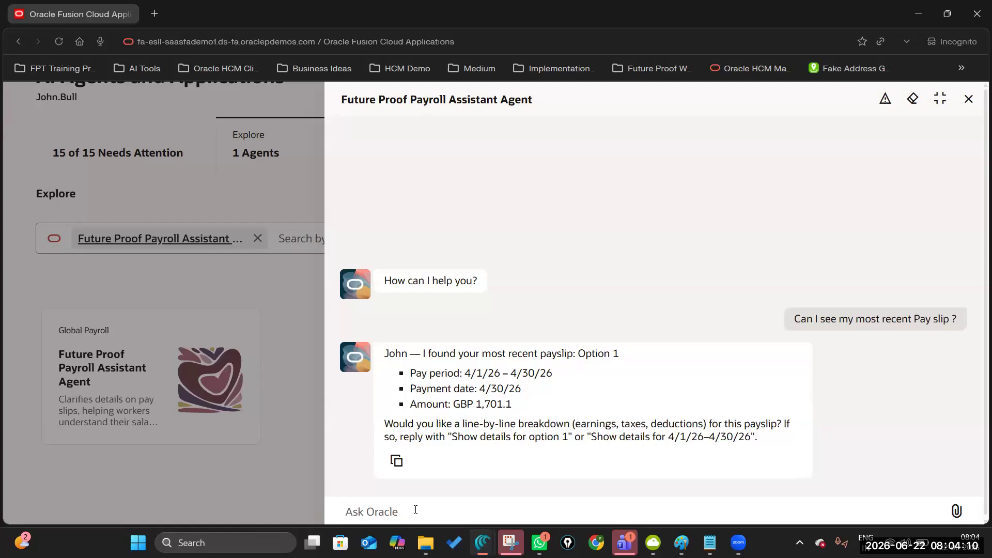
text(given)
key(BackSpace)
text(me p)
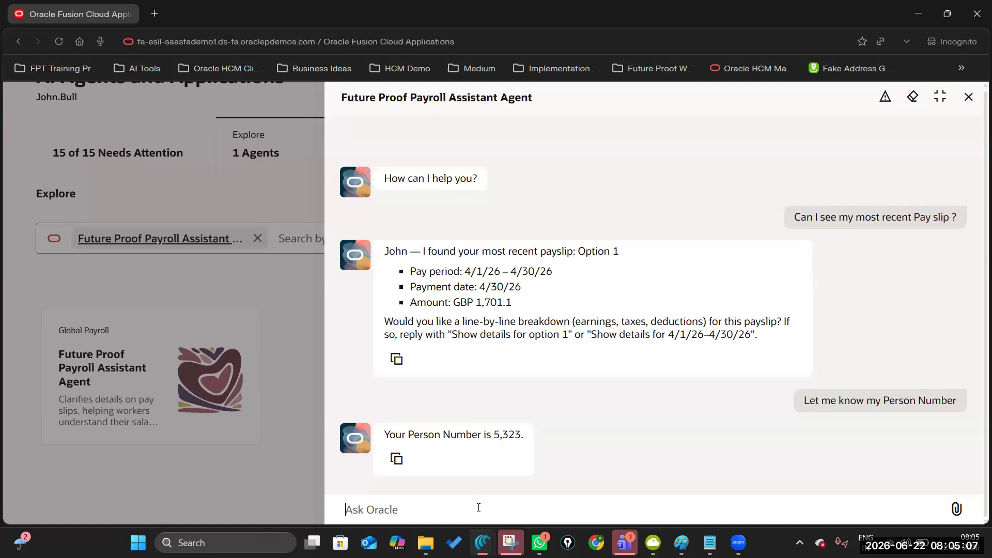
Ask the payroll agent "Let me know how much tax amount deducted in the last financial year"
text(Let me know how much tax amoun)
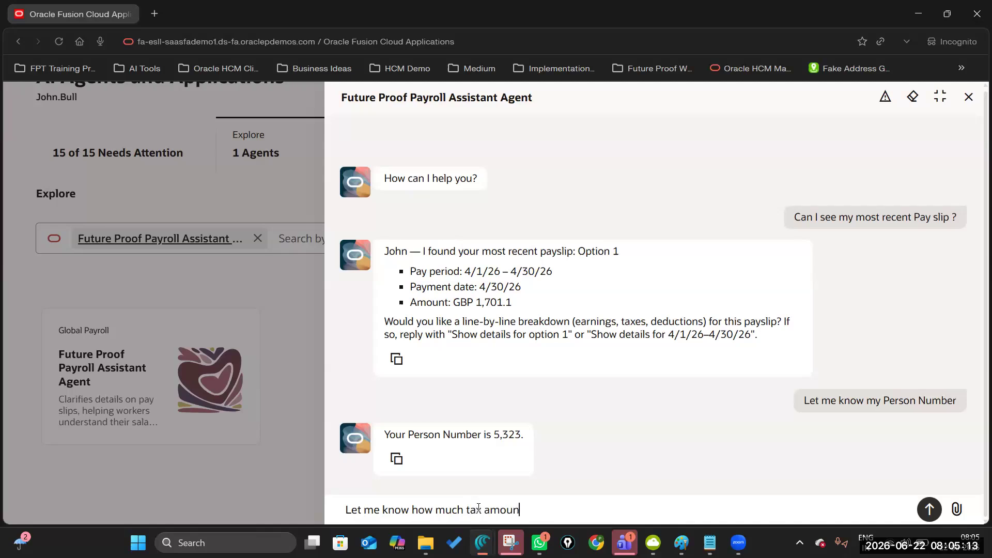
text(t deducted in the last)
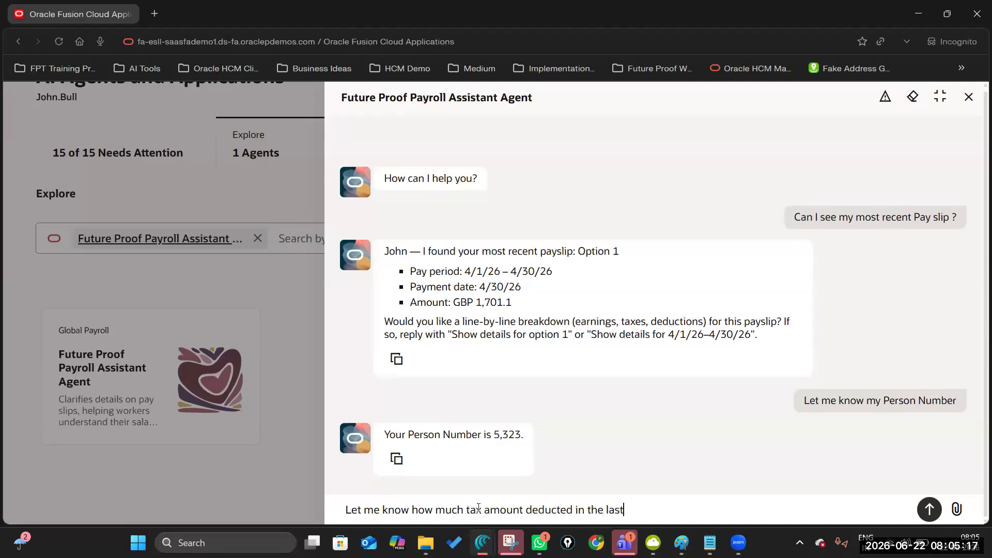
text( financial year)
key(Return)
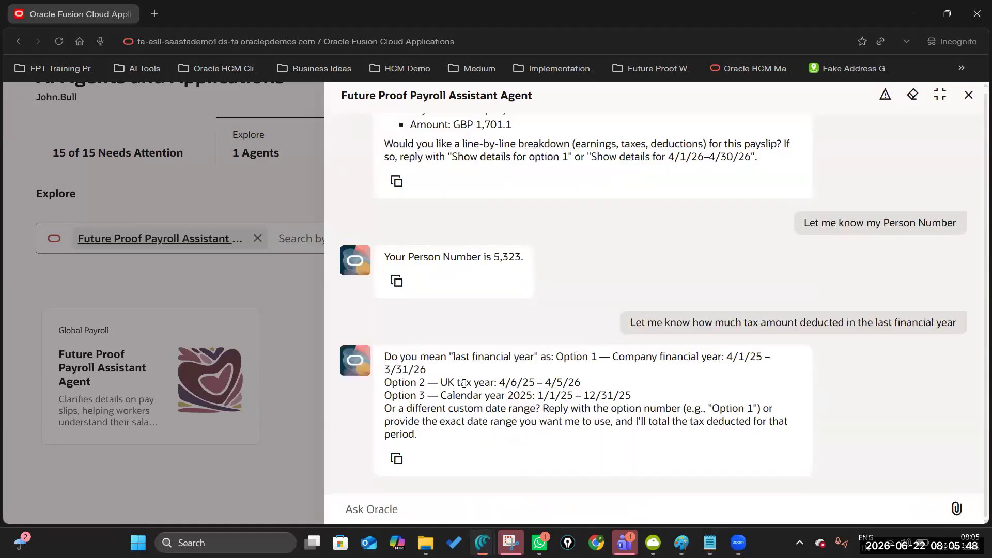
Review the date ranges offered for the last financial year and reply to the agent with "Option 2 - UK Tax year"
drag(502, 384, 533, 383)
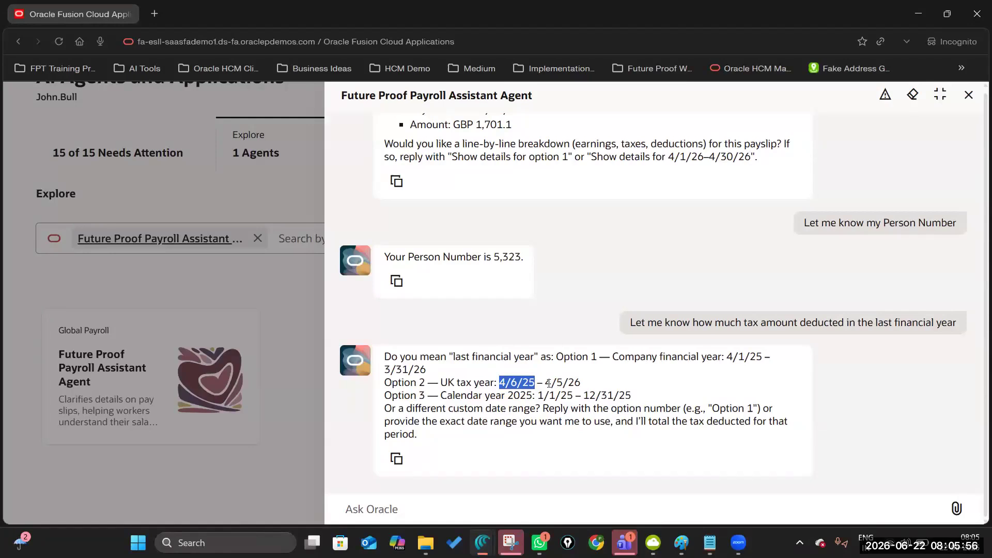
drag(580, 382, 547, 382)
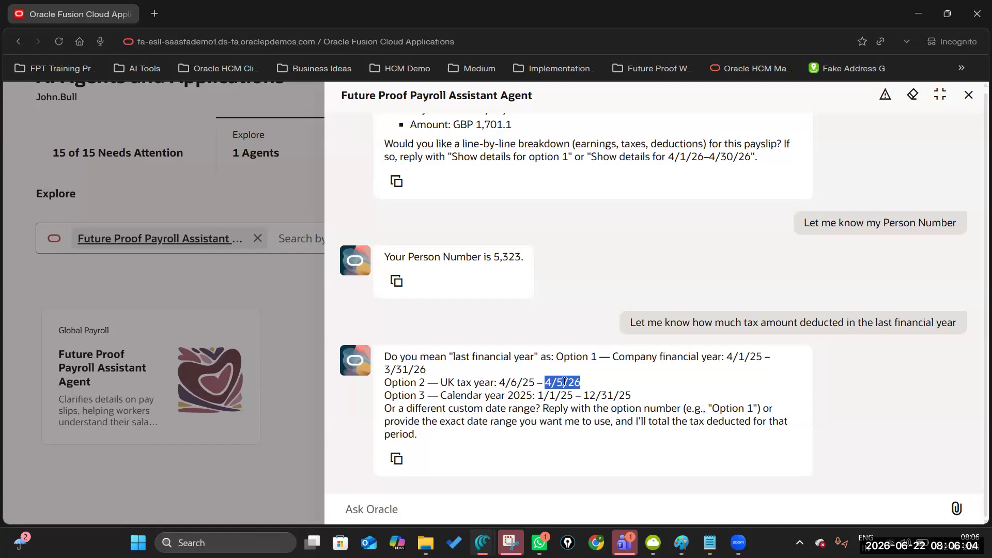
drag(537, 396, 640, 397)
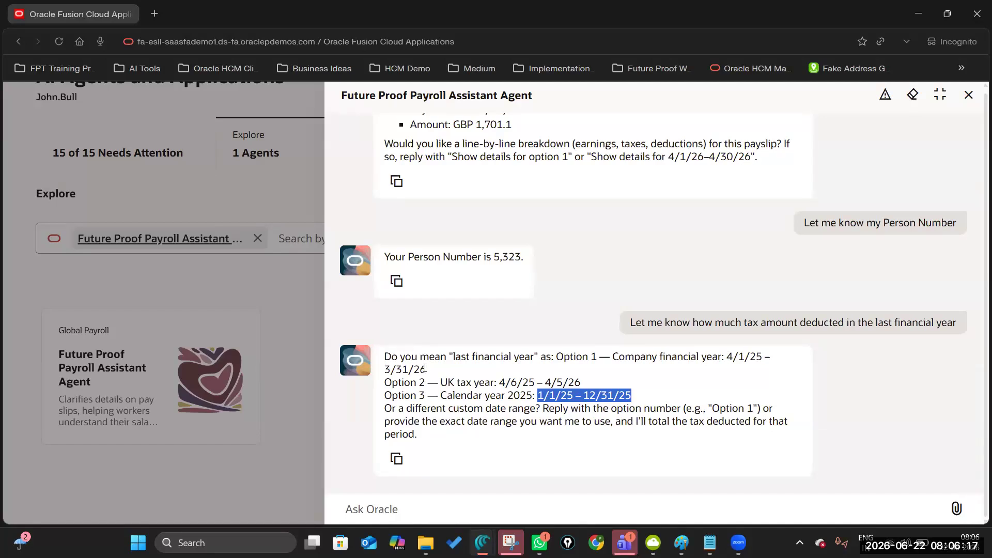
drag(499, 382, 586, 385)
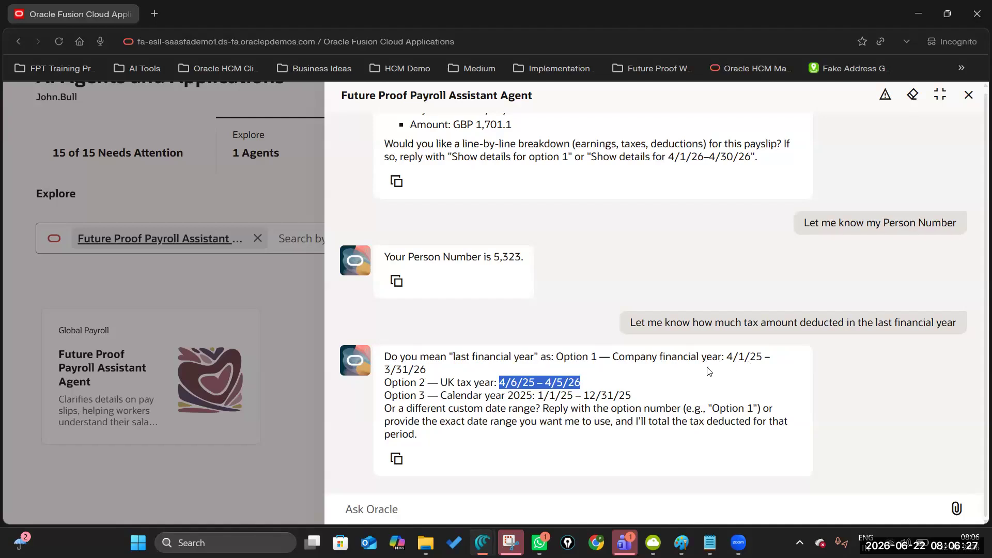
click(476, 511)
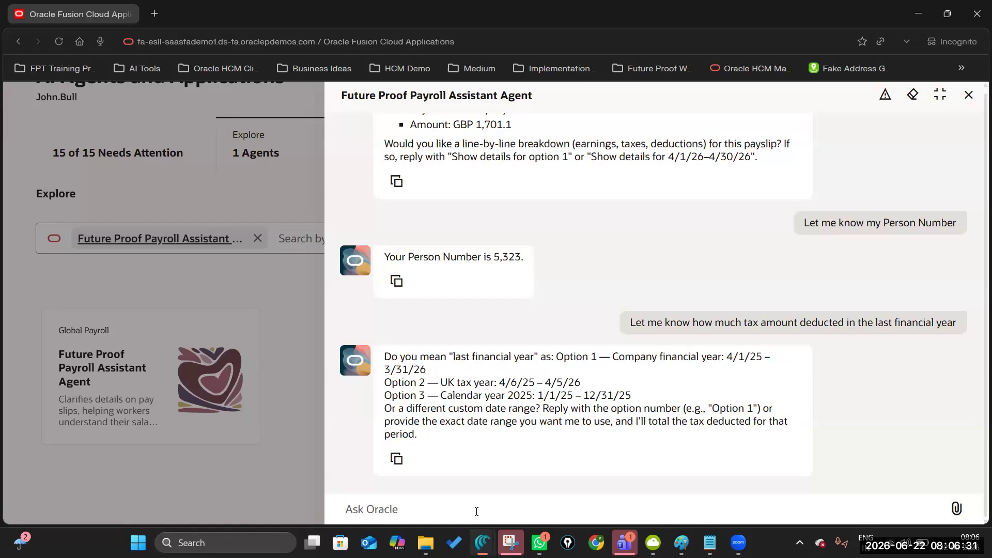
text(Option 2 - UK Tax year)
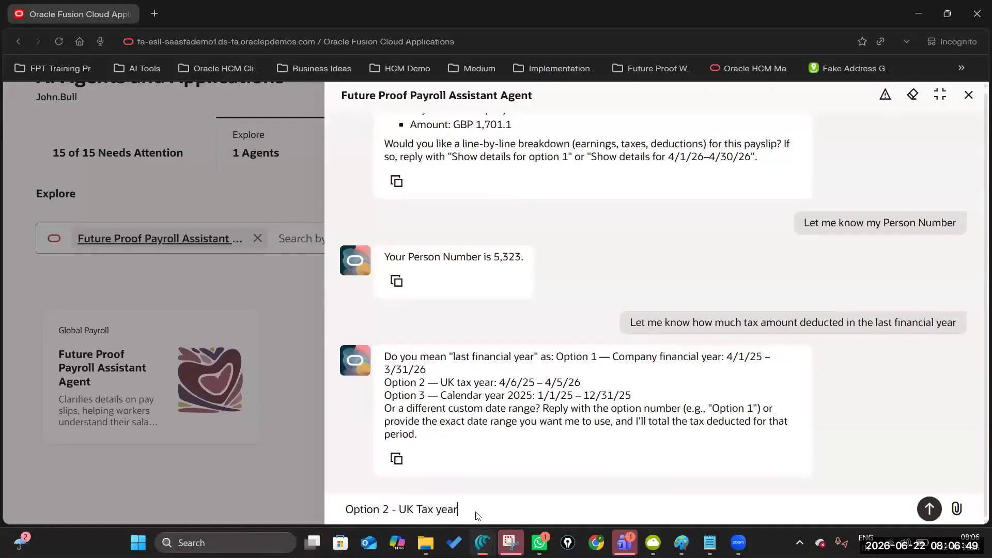
key(Return)
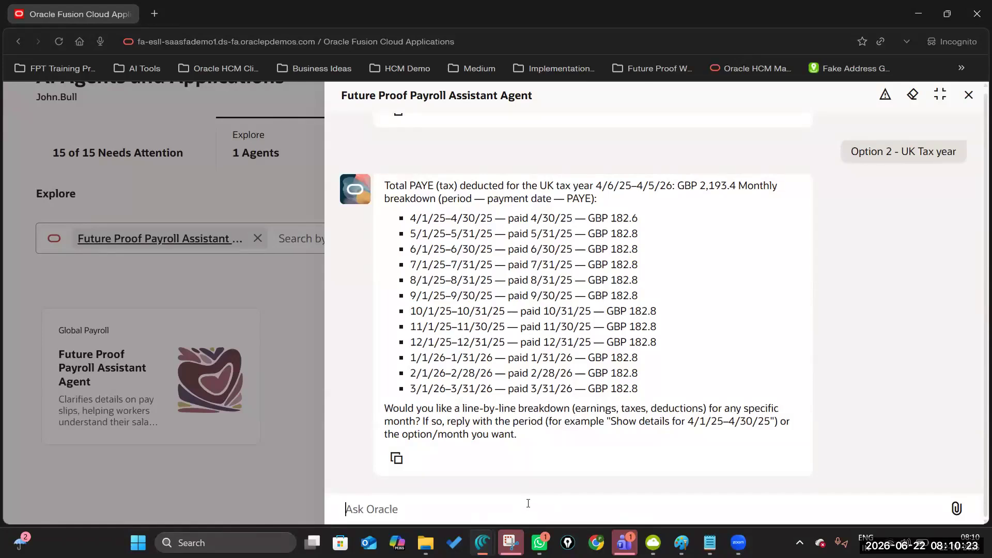
Ask the payroll agent "so tell the total Amount" and review the conversation from its first question to the latest answer
text(so tell the total Amo)
text(unt)
key(Return)
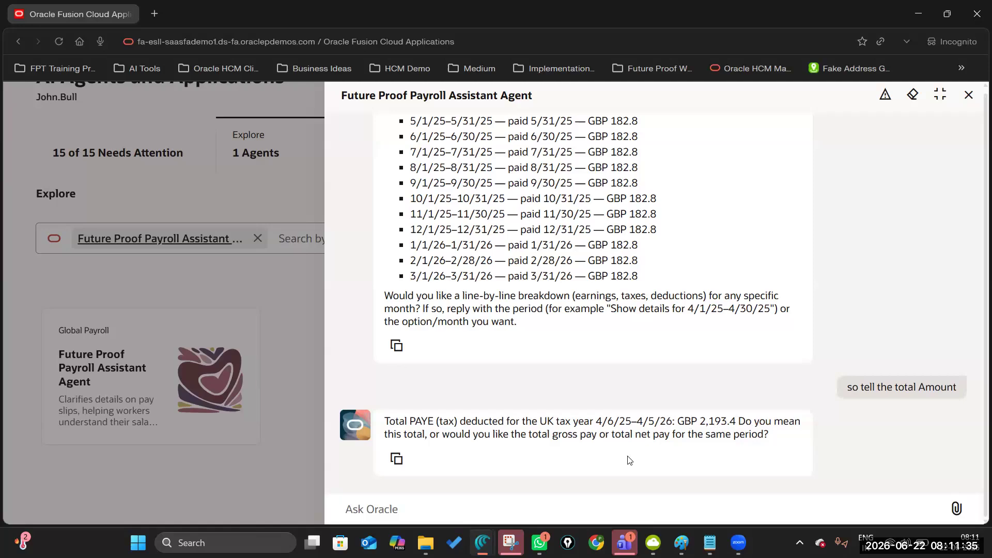
scroll(593, 407, up, 15)
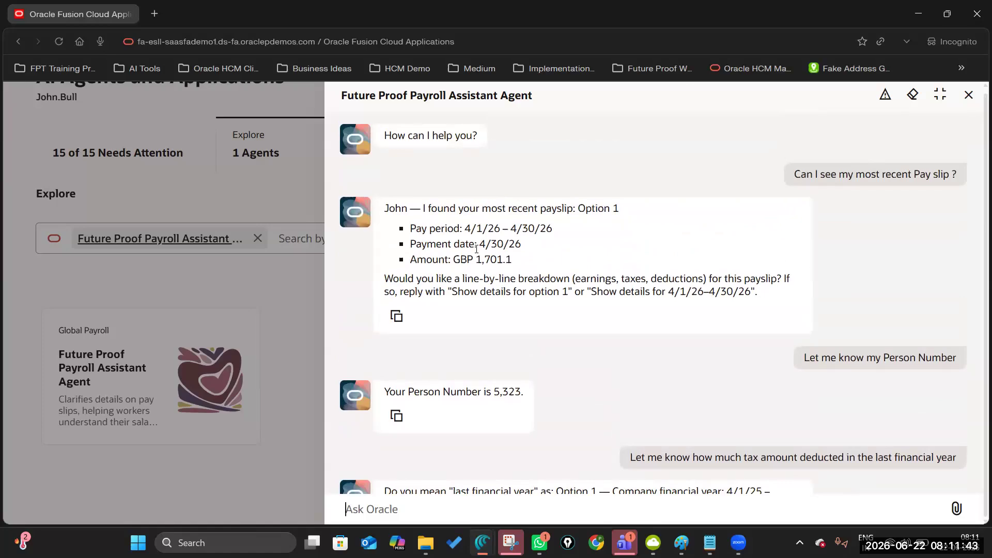
scroll(476, 251, down, 8)
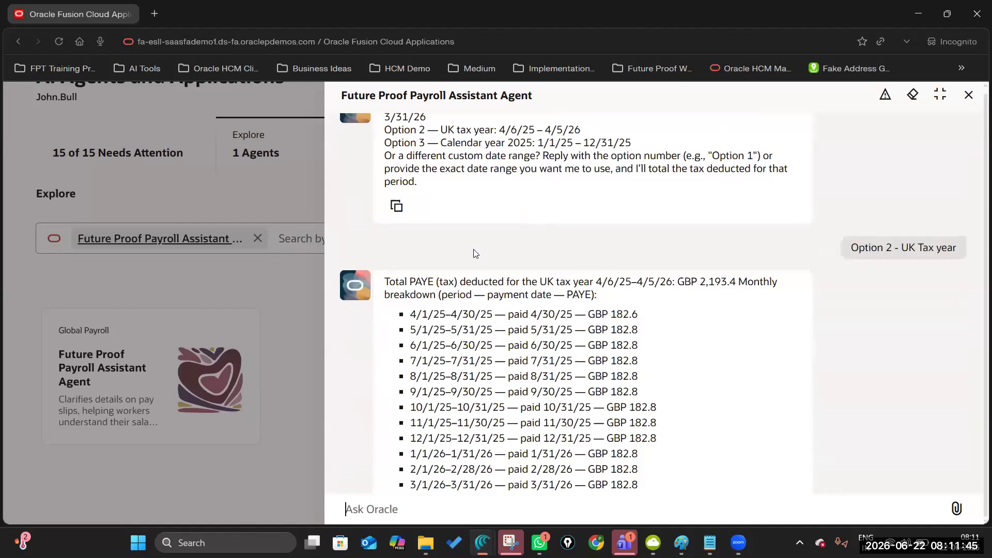
scroll(476, 254, down, 4)
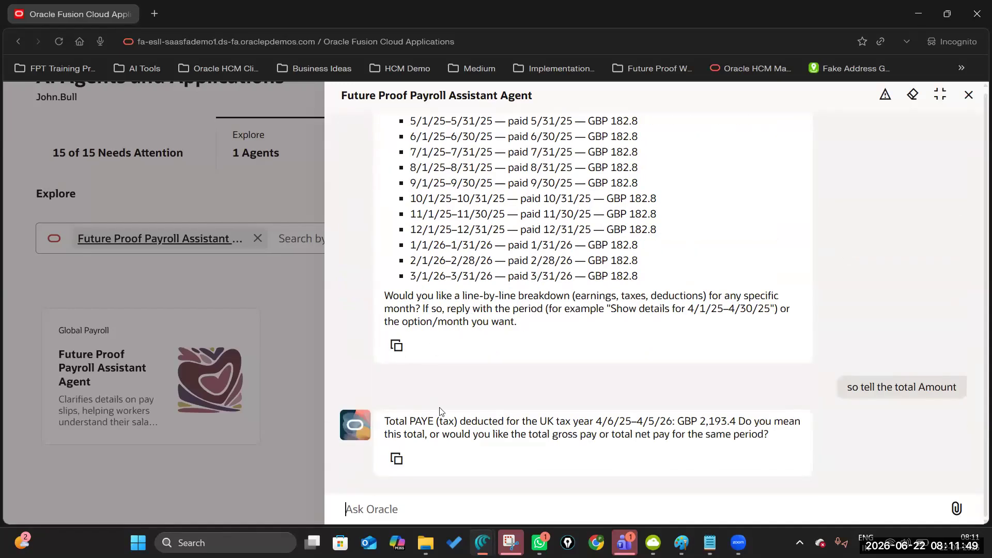
scroll(474, 418, up, 1)
scroll(475, 418, up, 10)
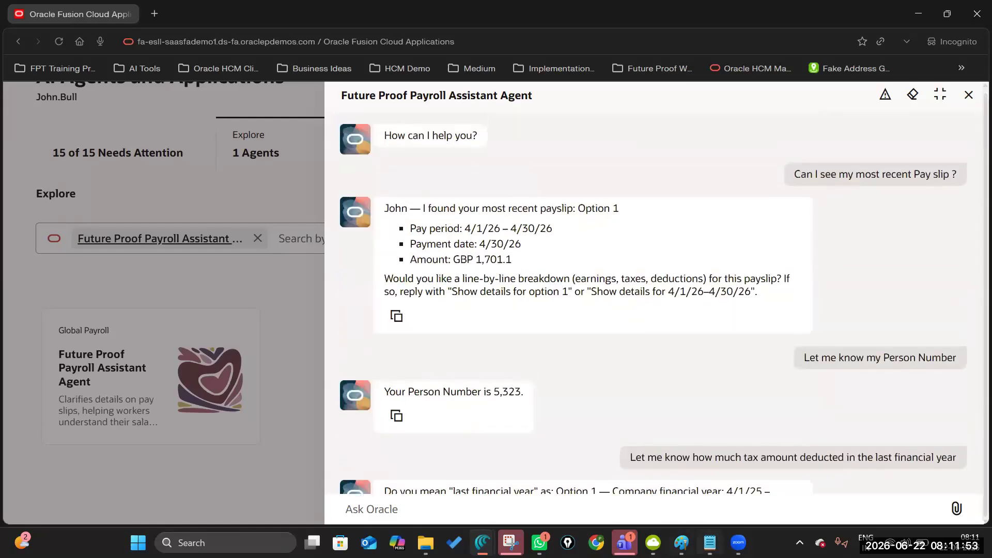
Copy the second starter question from the Notepad notes and ask the payroll agent "Explain the deductions on my latest Pay slip ?"
click(710, 542)
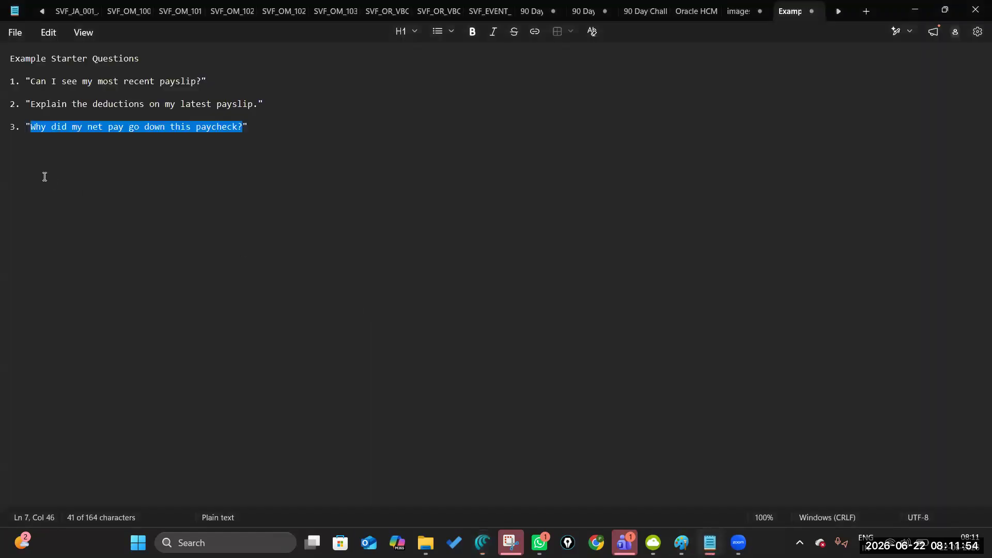
click(31, 103)
drag(31, 102, 226, 106)
key(shift+Right)
key(ctrl+c)
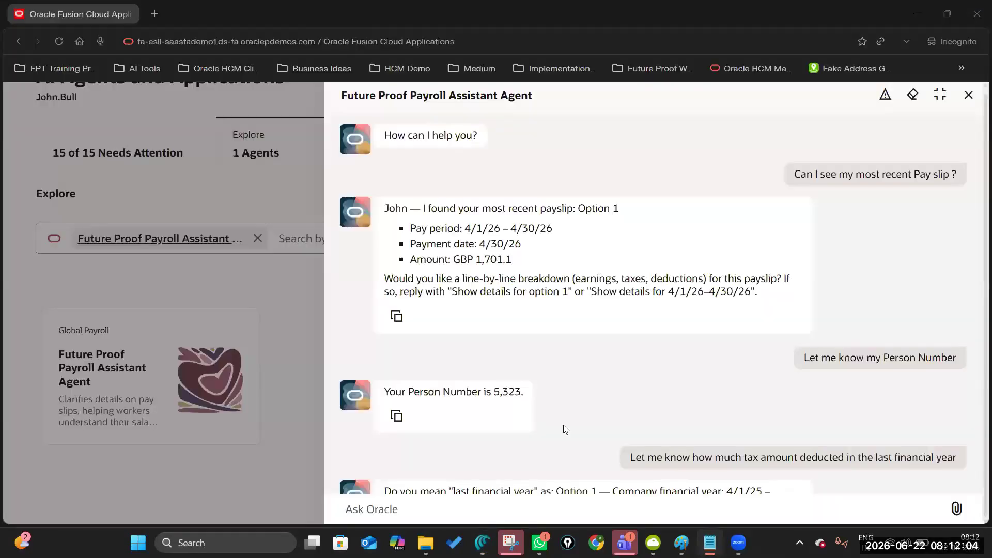
scroll(568, 398, down, 10)
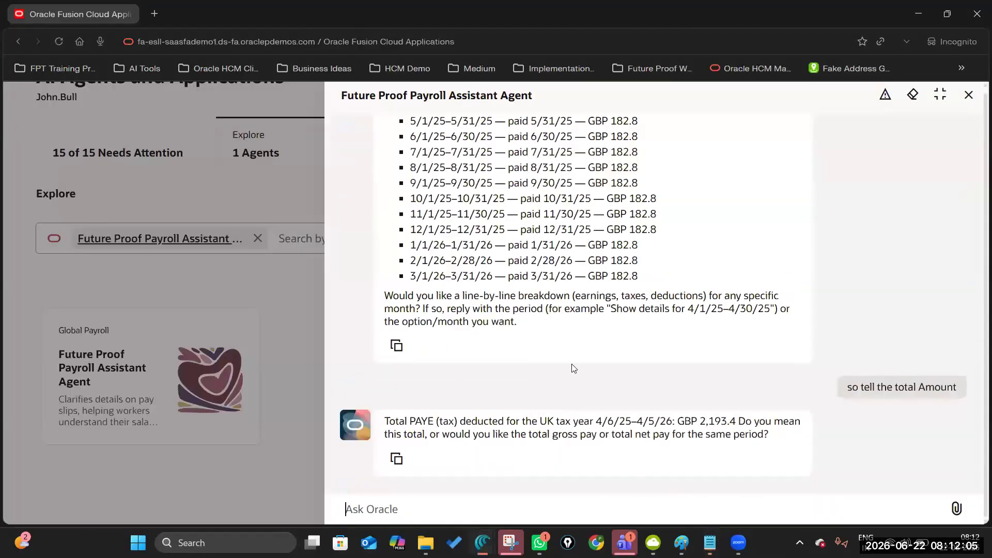
click(463, 509)
key(ctrl+v)
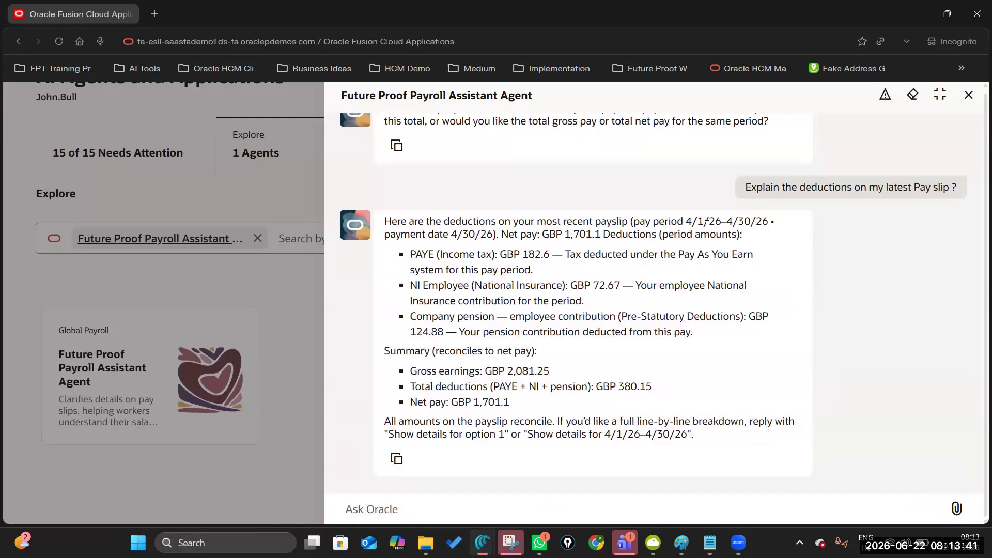
Examine the deductions answer: pay period, PAYE, National Insurance, pension, gross earnings, total deductions and net pay, and compare it with the earlier replies
drag(687, 221, 721, 219)
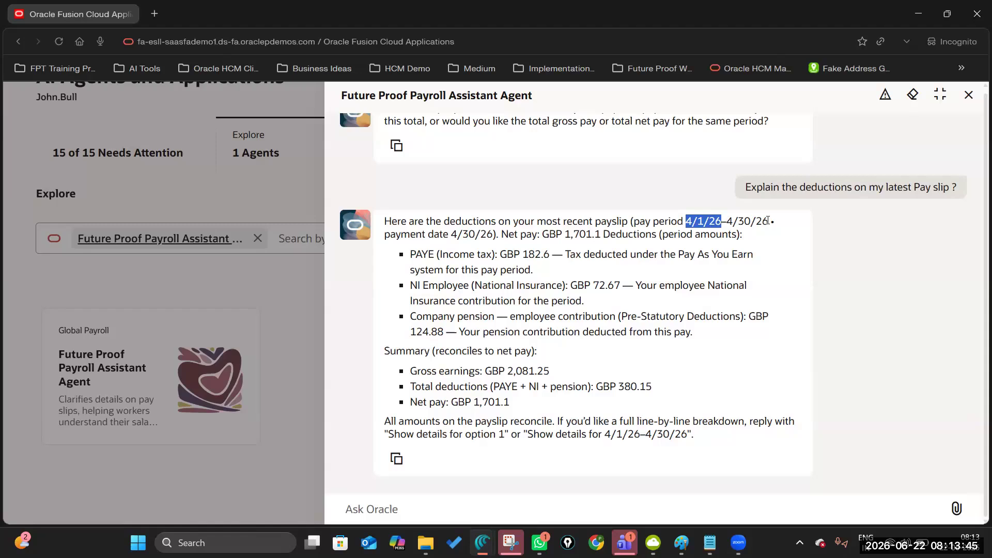
drag(769, 223, 687, 223)
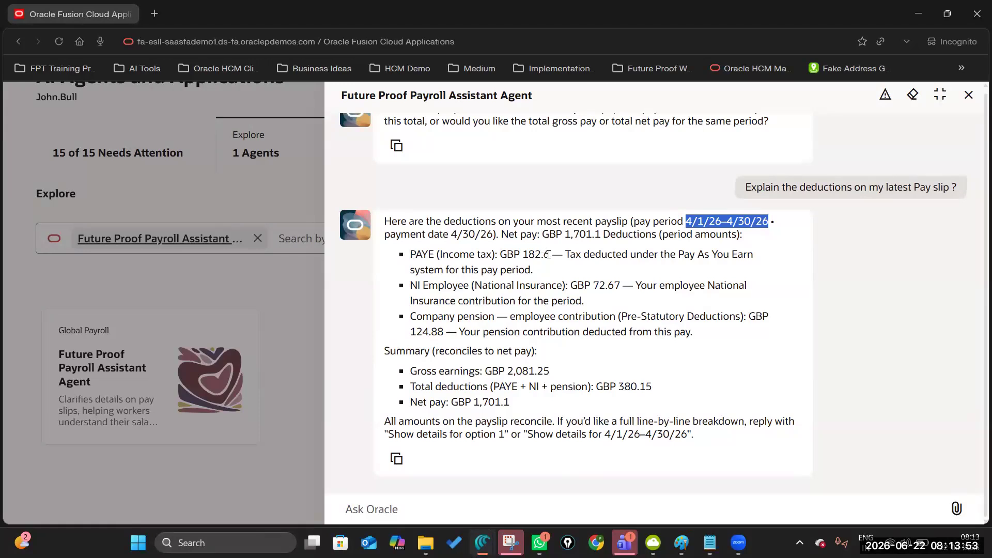
drag(551, 255, 499, 255)
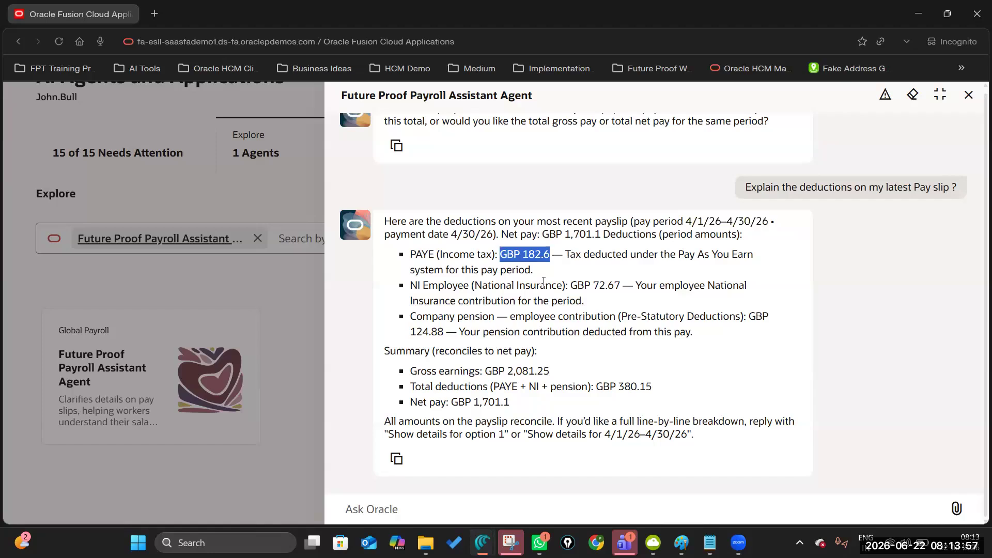
drag(593, 285, 622, 285)
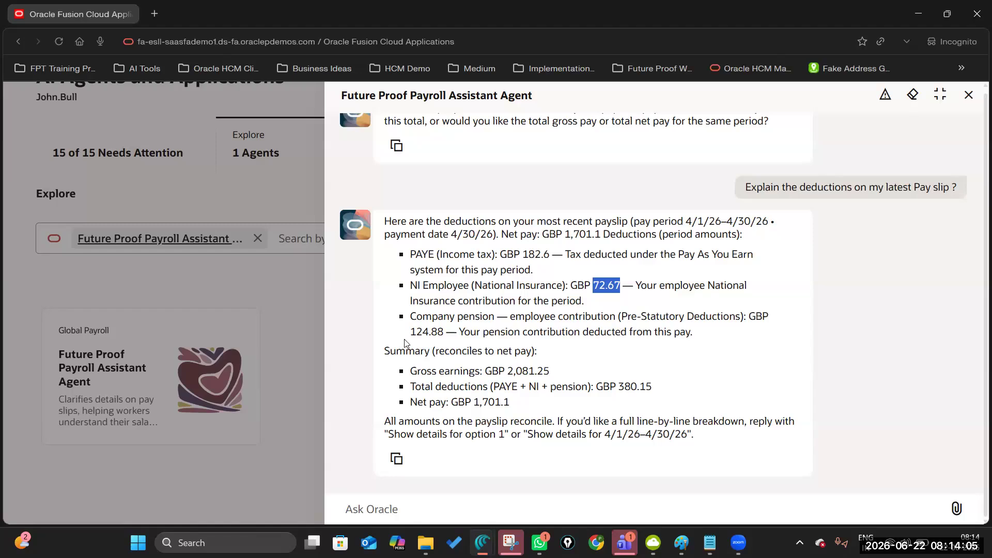
click(431, 331)
double_click(430, 331)
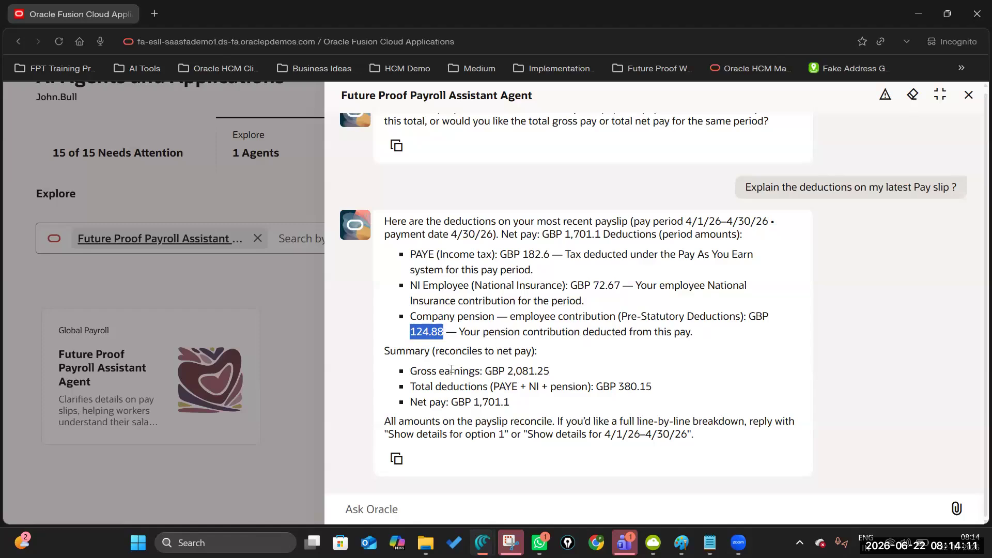
drag(507, 371, 552, 372)
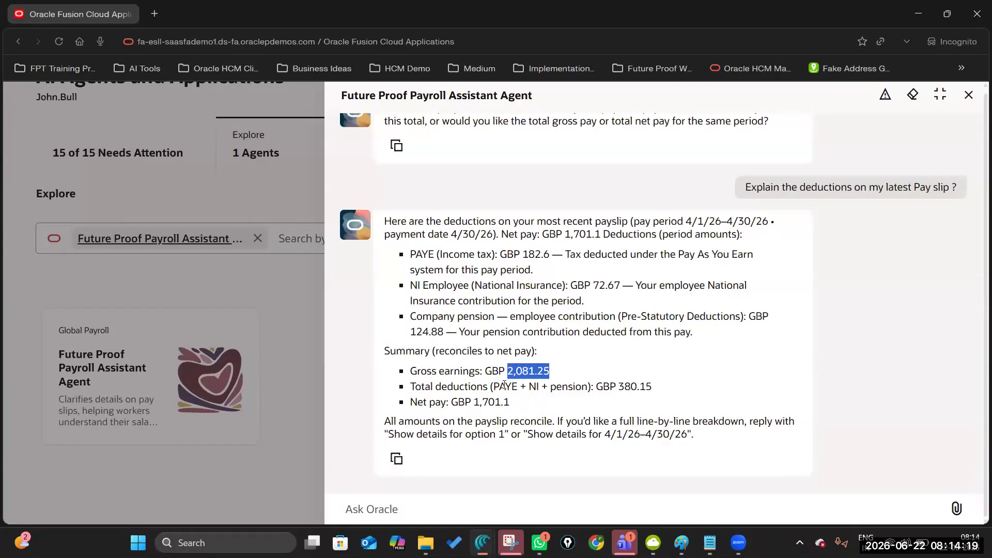
double_click(574, 387)
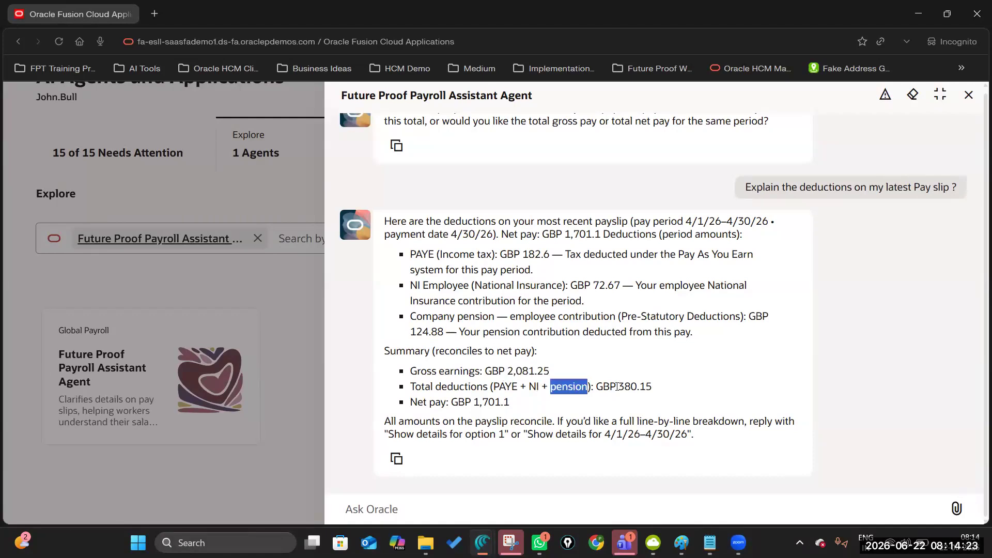
drag(618, 386, 643, 385)
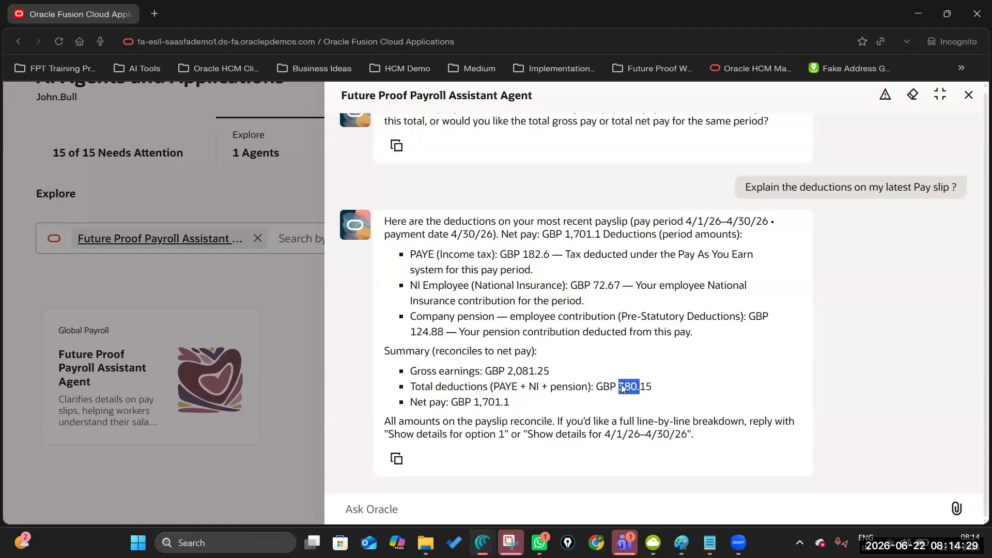
drag(475, 402, 533, 404)
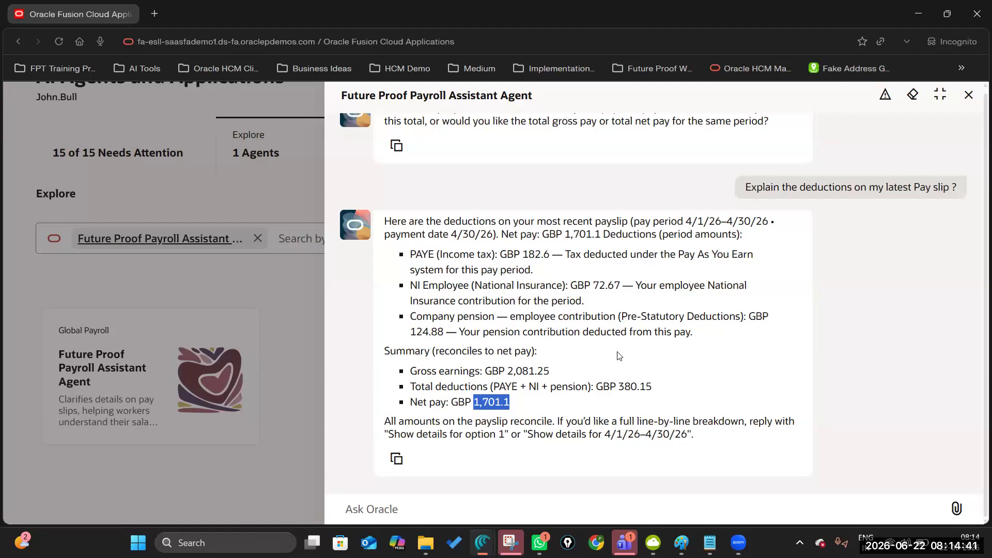
click(534, 399)
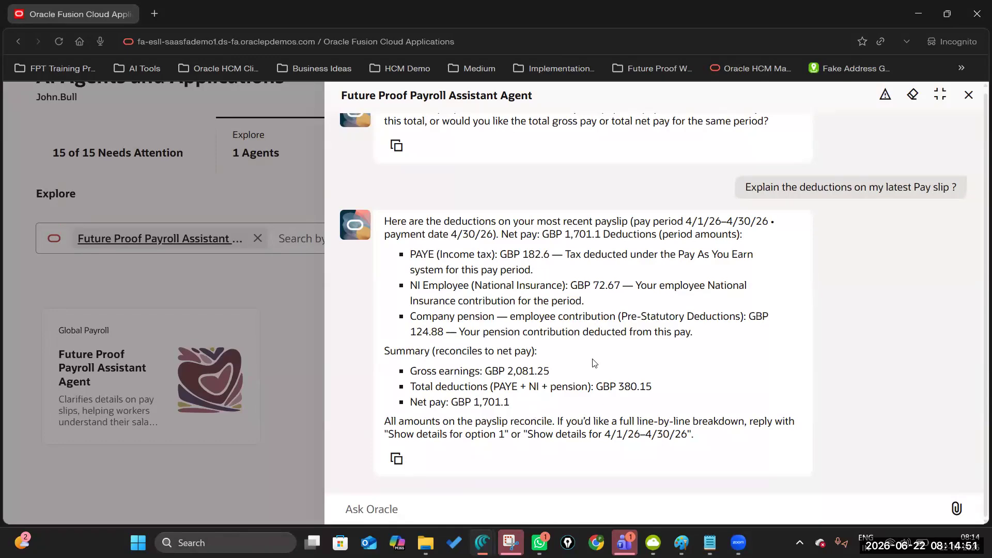
scroll(594, 364, up, 2)
scroll(587, 372, up, 10)
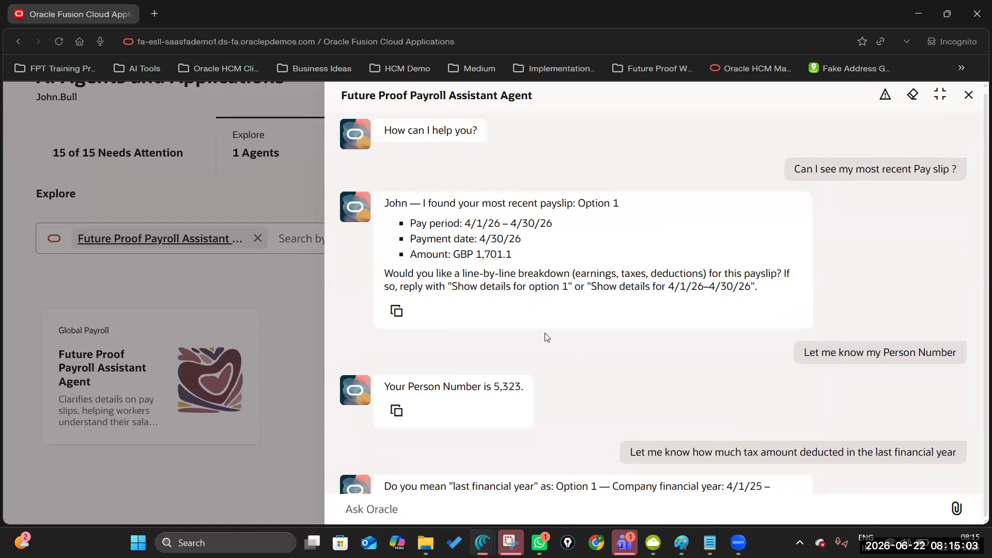
scroll(544, 332, down, 10)
scroll(550, 371, down, 5)
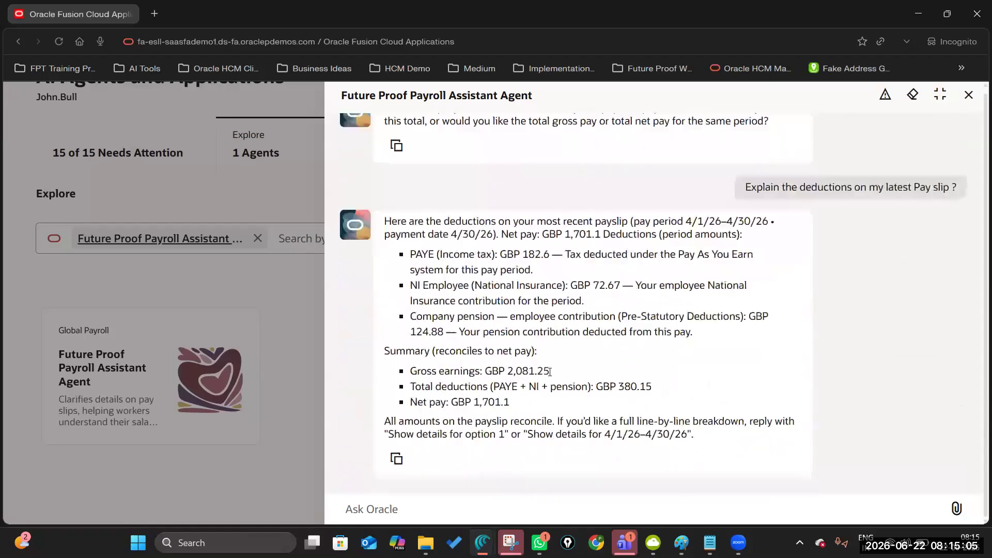
Copy the third starter question from Notepad, ask the payroll agent "Why did my net pay go down this paycheck?" and review its explanation
click(710, 542)
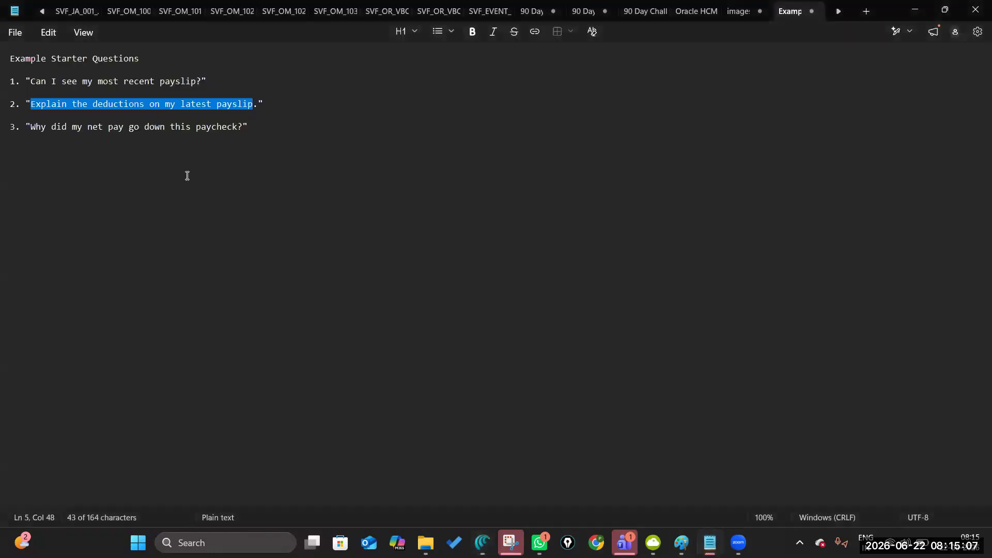
drag(30, 127, 243, 127)
key(ctrl+c)
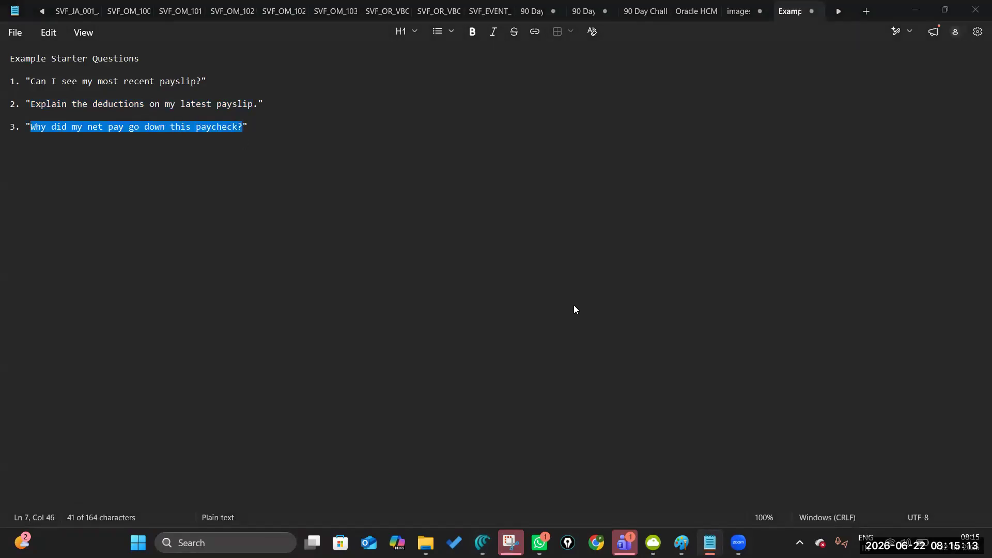
click(483, 543)
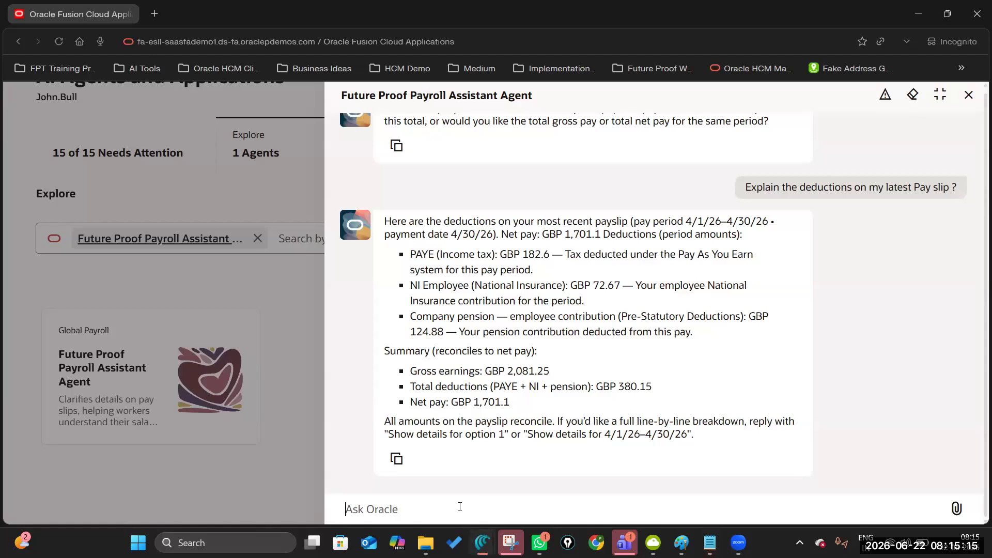
key(ctrl+v)
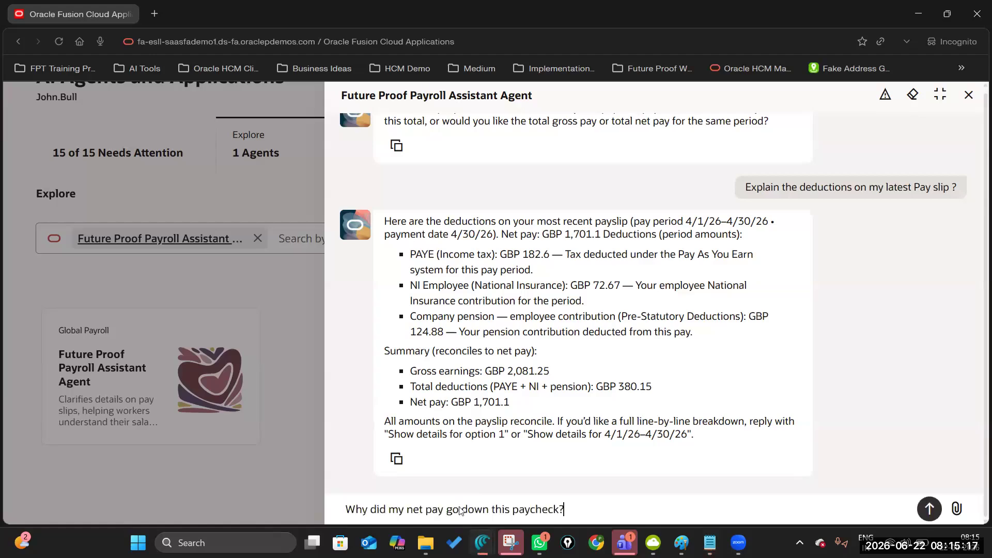
key(Return)
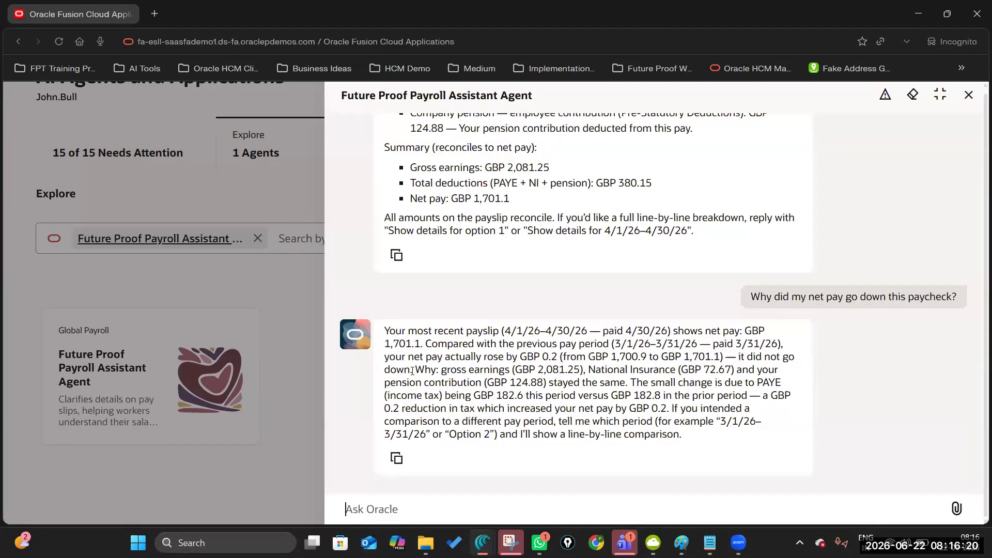
drag(411, 369, 384, 330)
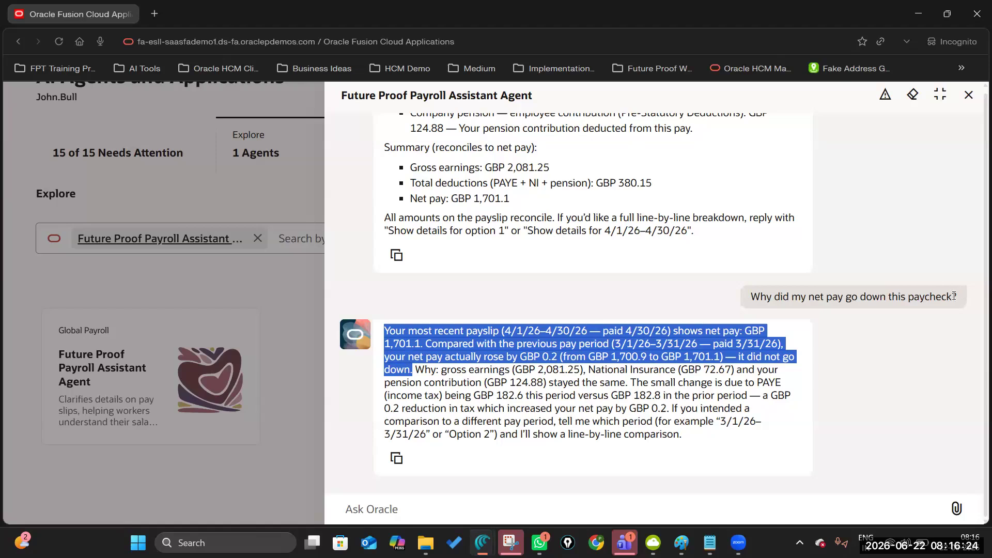
drag(953, 297, 778, 297)
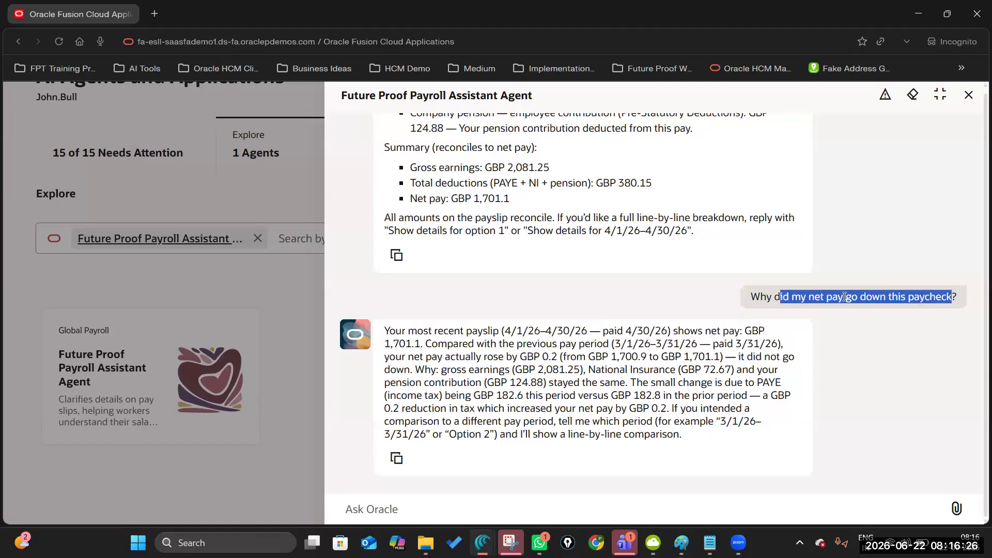
Examine the agent's explanation of the net pay change, and review the whole conversation from the first payslip question to the latest answer
click(825, 297)
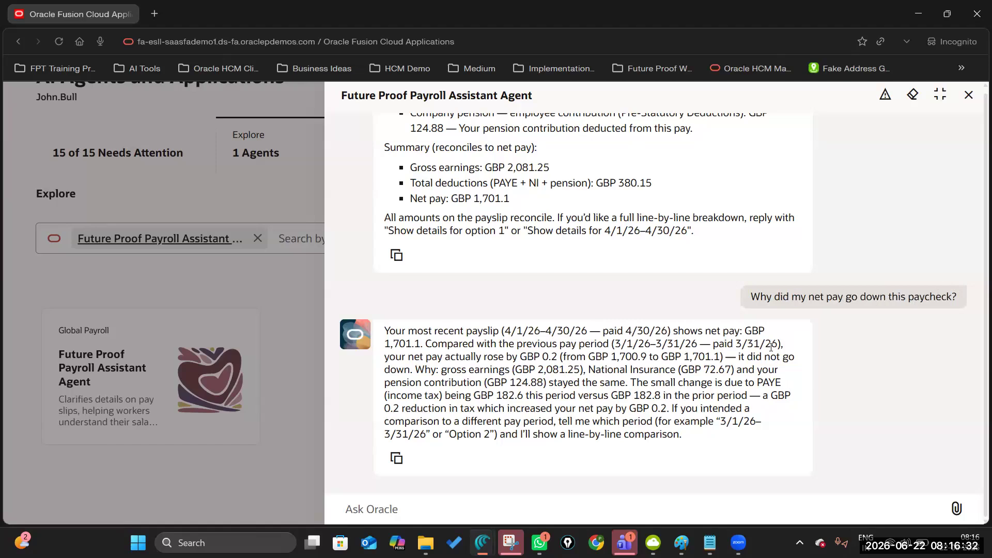
drag(419, 367, 729, 447)
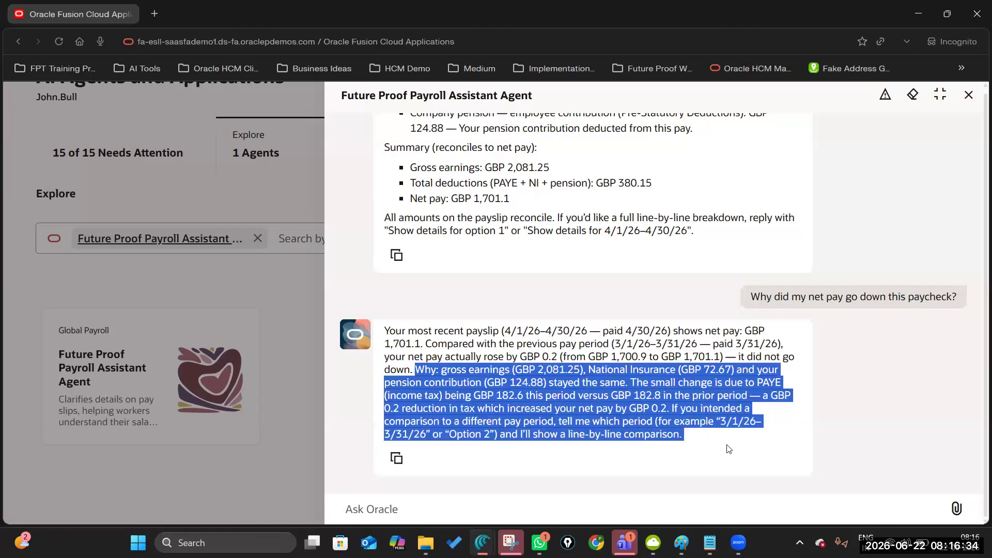
click(590, 388)
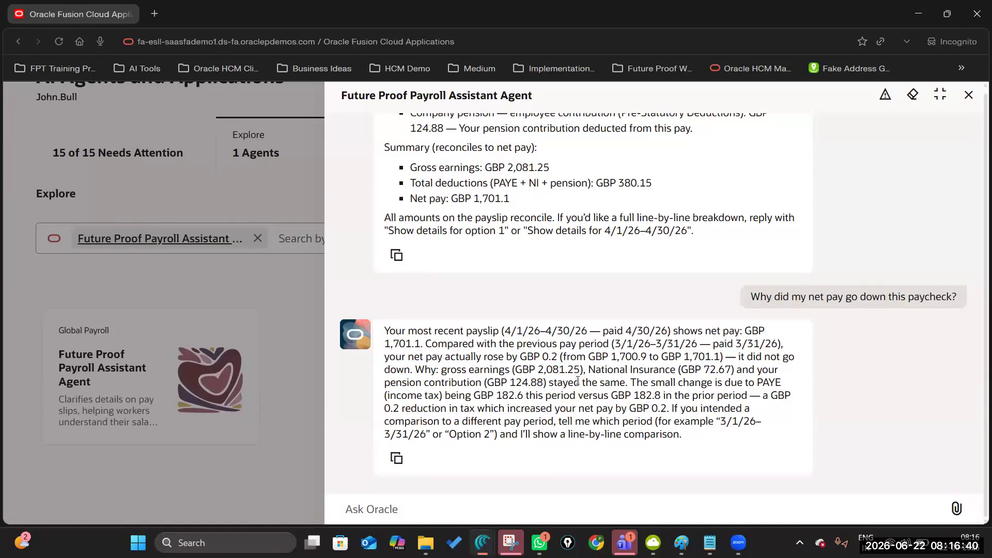
scroll(584, 412, up, 15)
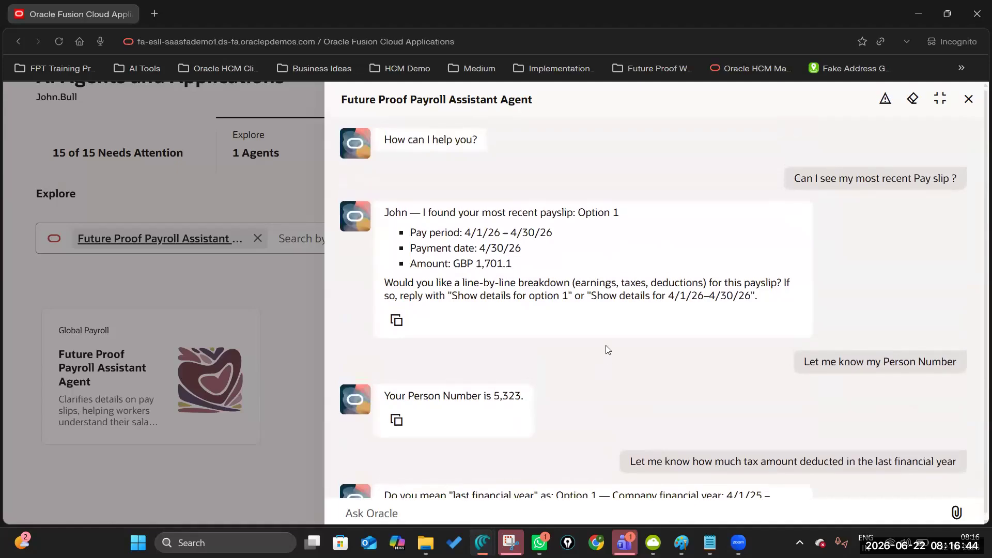
scroll(619, 357, down, 6)
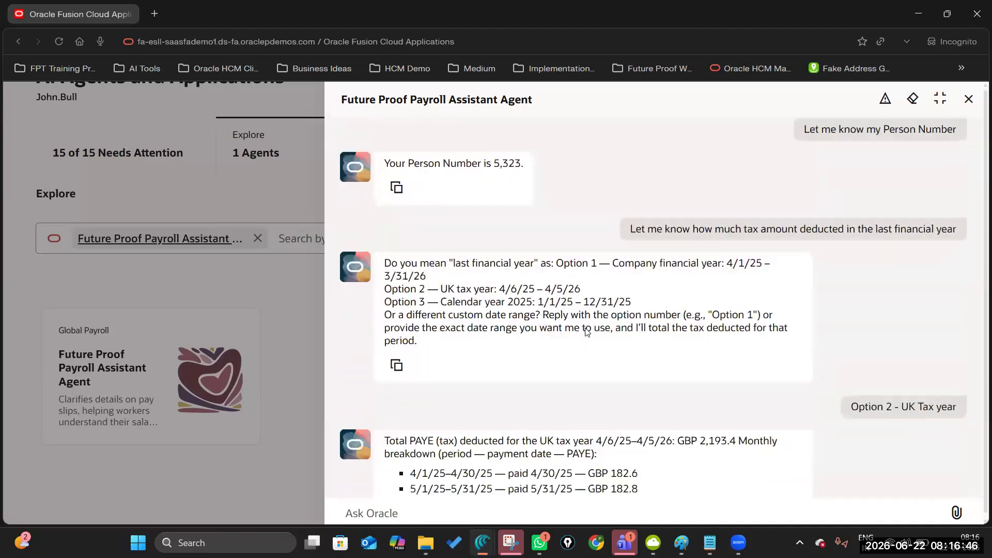
scroll(648, 385, down, 8)
scroll(649, 382, down, 5)
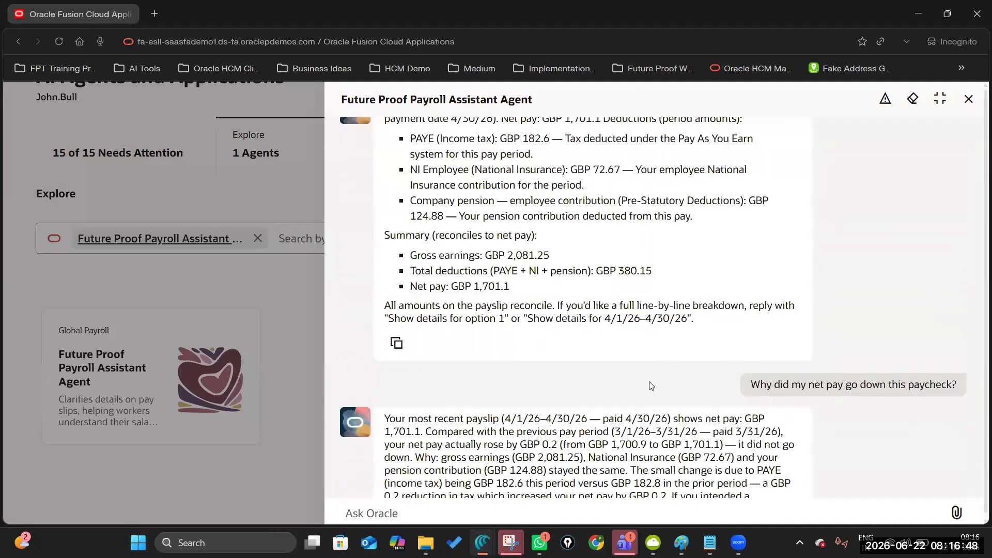